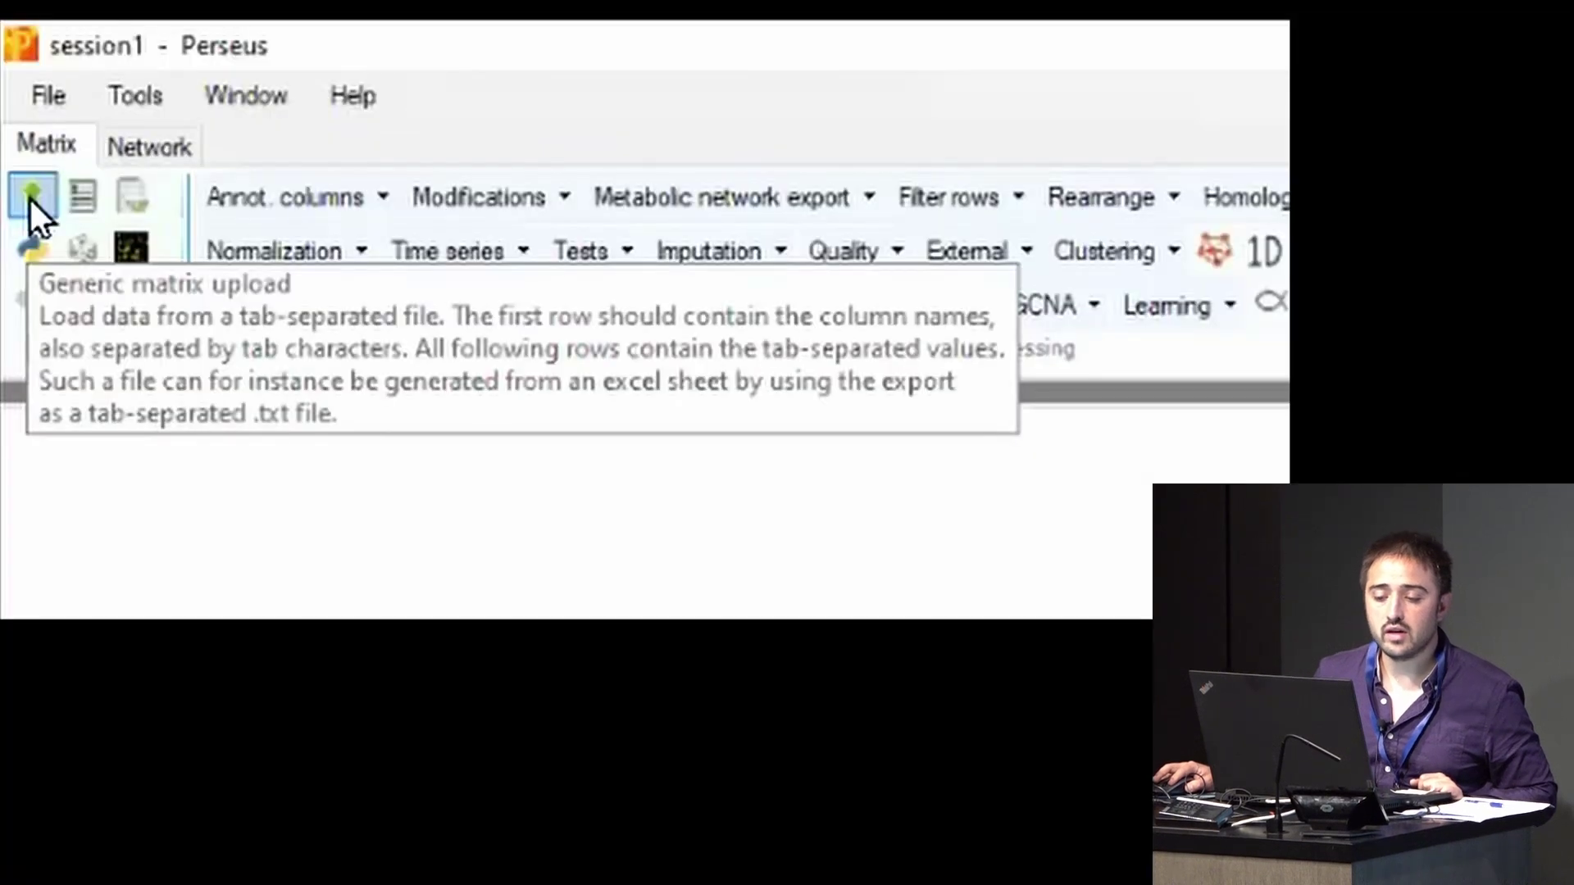
- Start a Generic matrix upload and pick proteinGroups.txt from MQSS2023 > 4_Thursday > data > Assignment_3_Perseus_Basic > 1_LiverCells
click(31, 199)
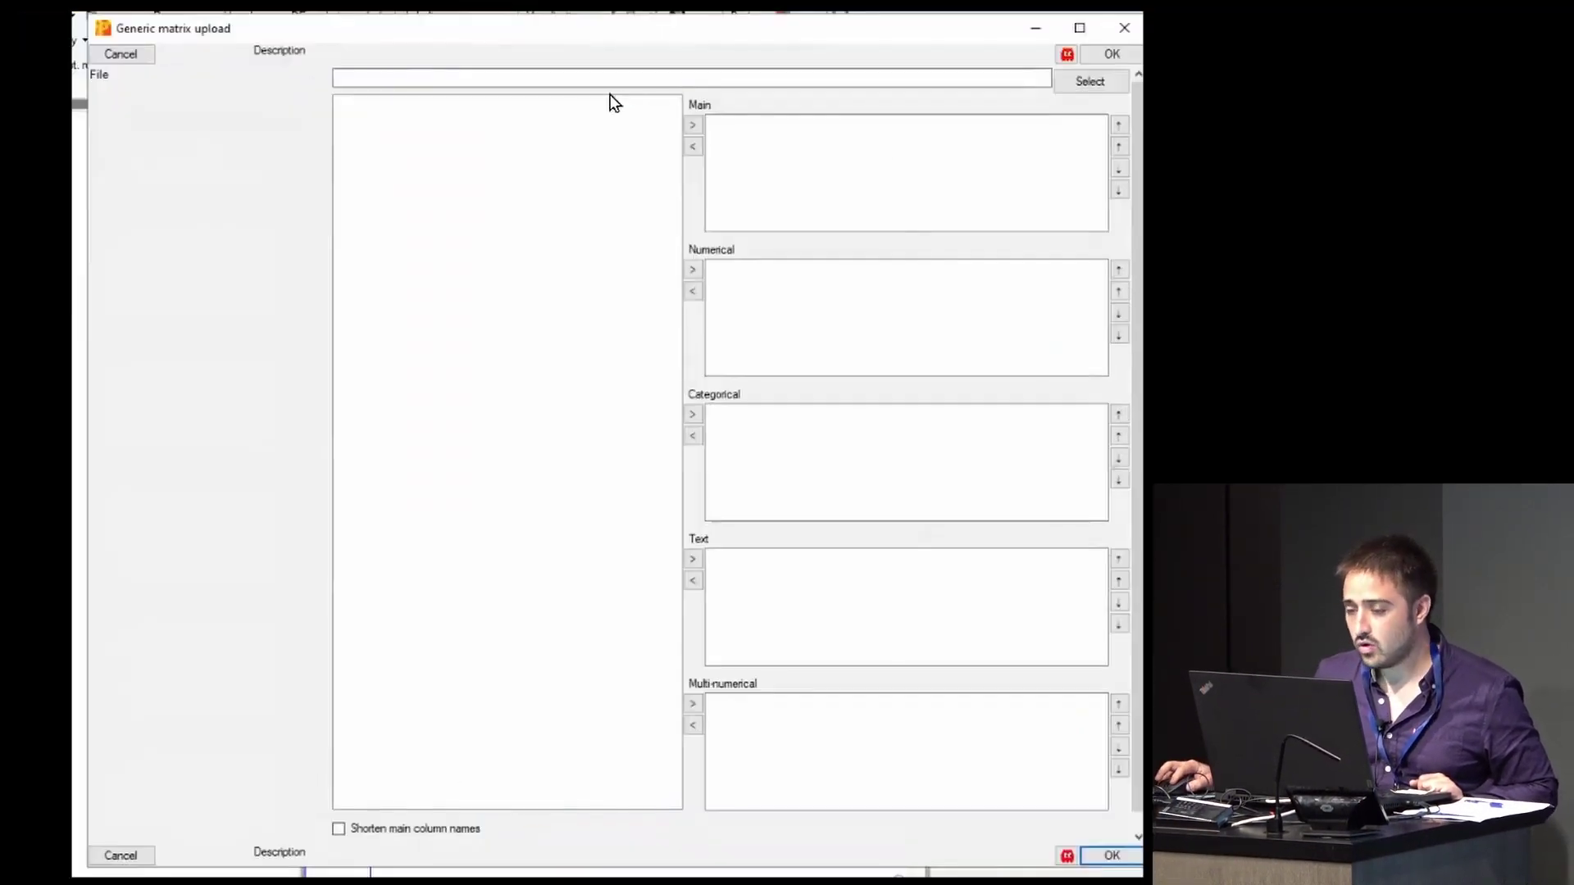
click(1088, 86)
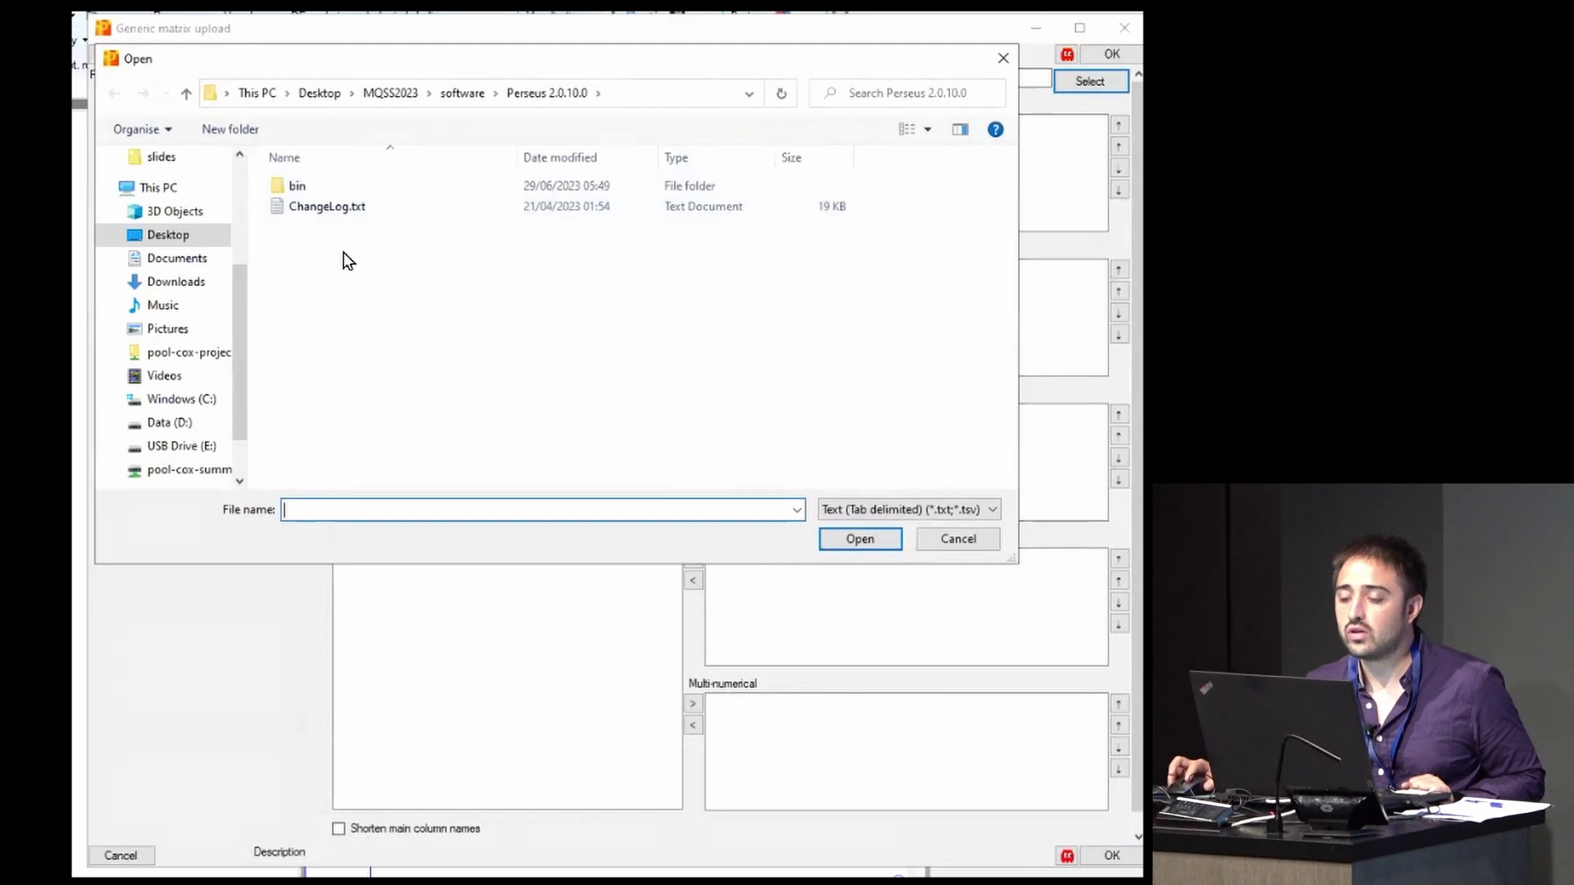
click(461, 94)
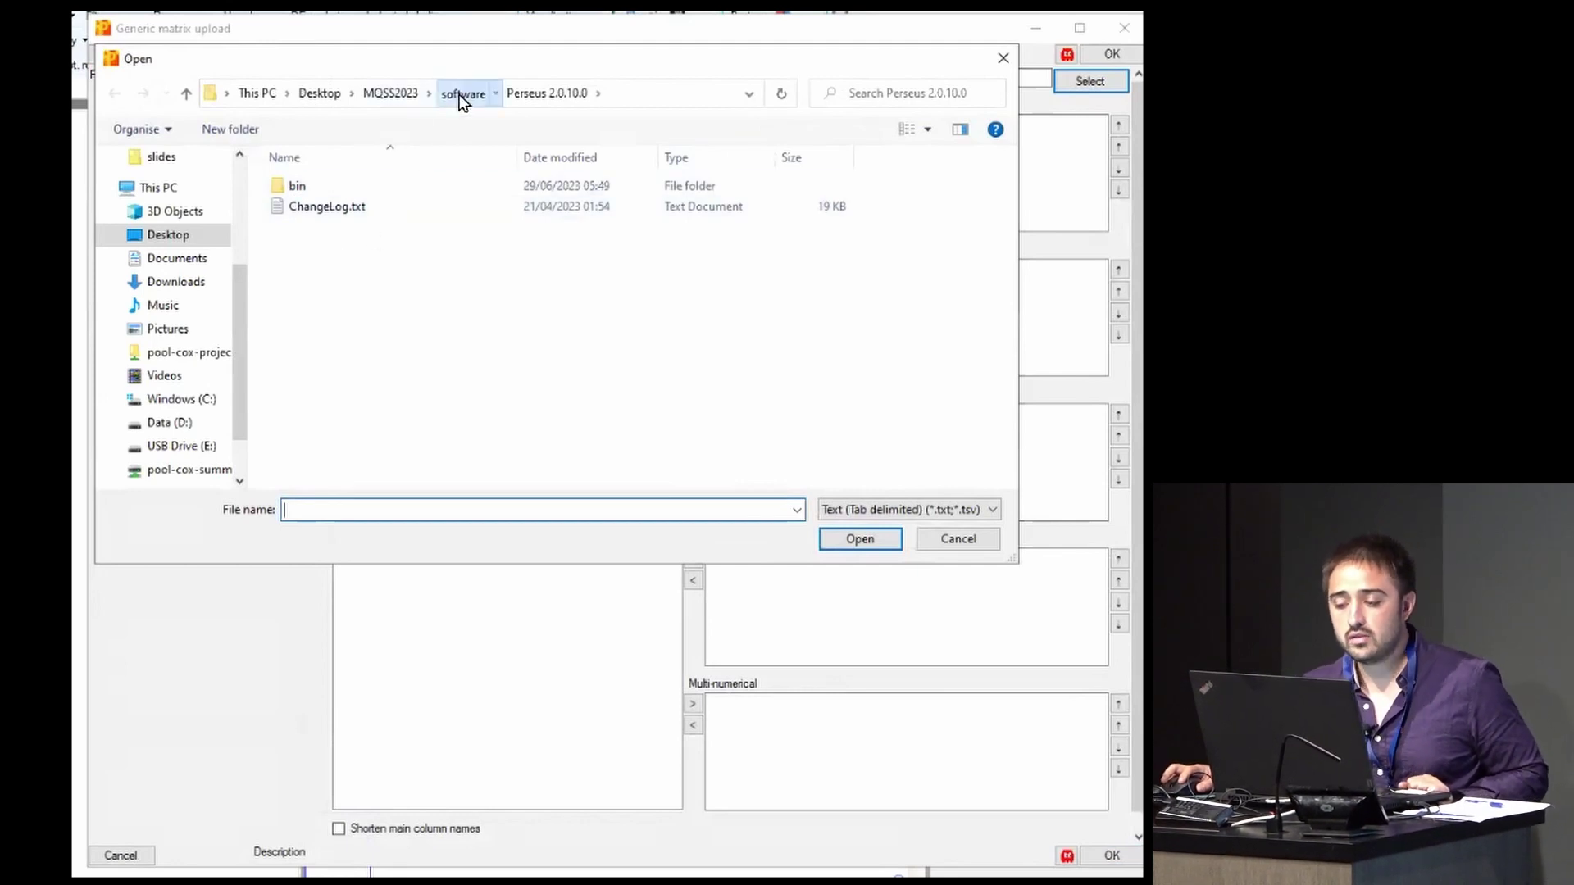
click(391, 94)
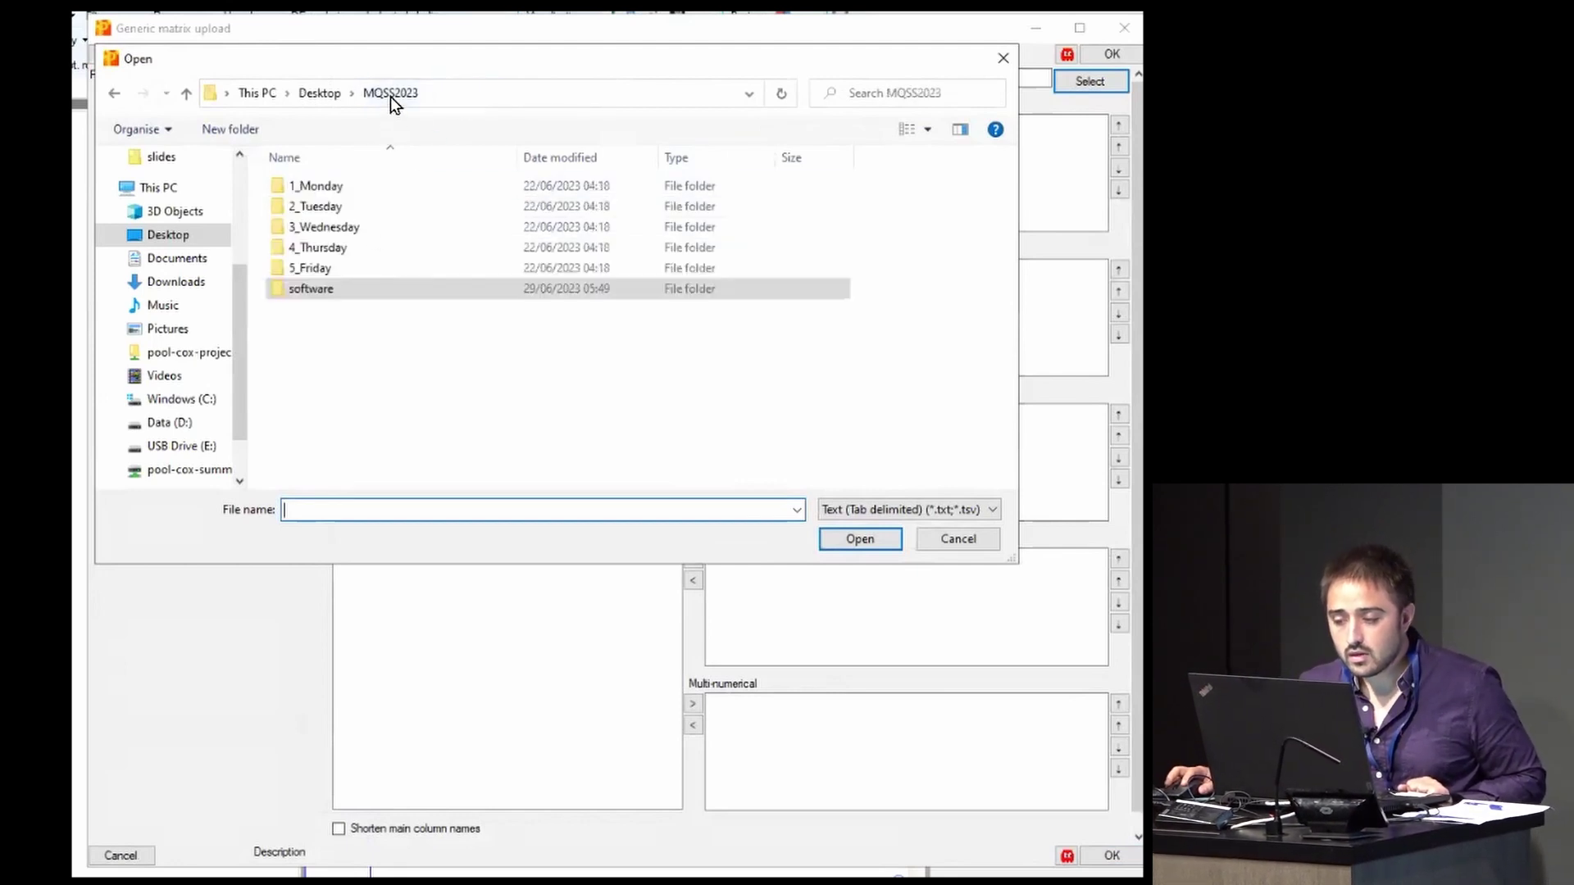
double_click(358, 249)
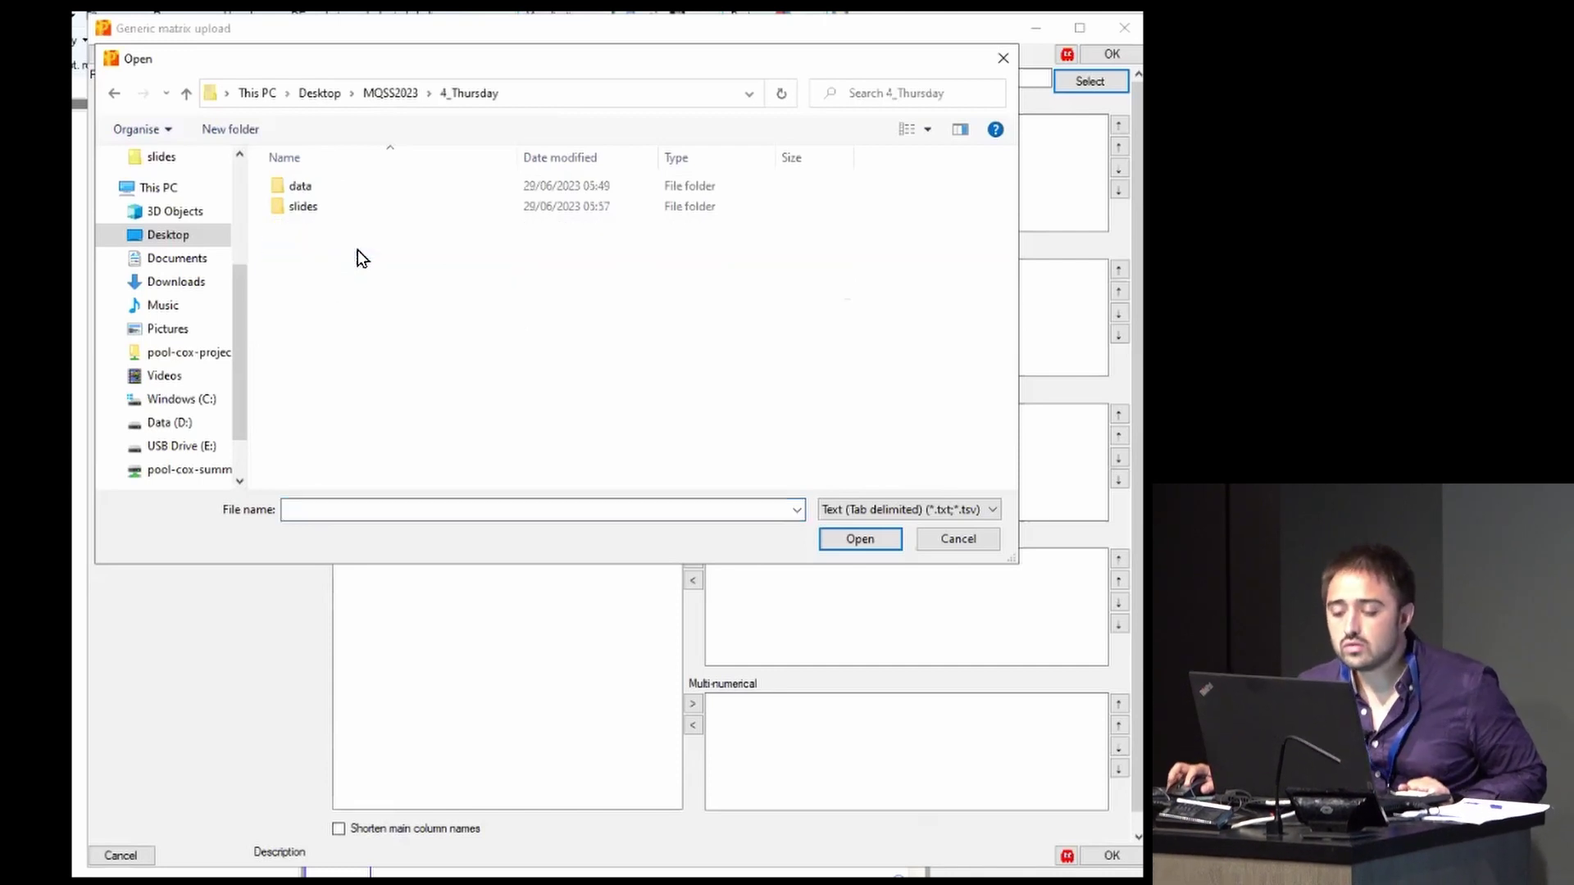
double_click(333, 197)
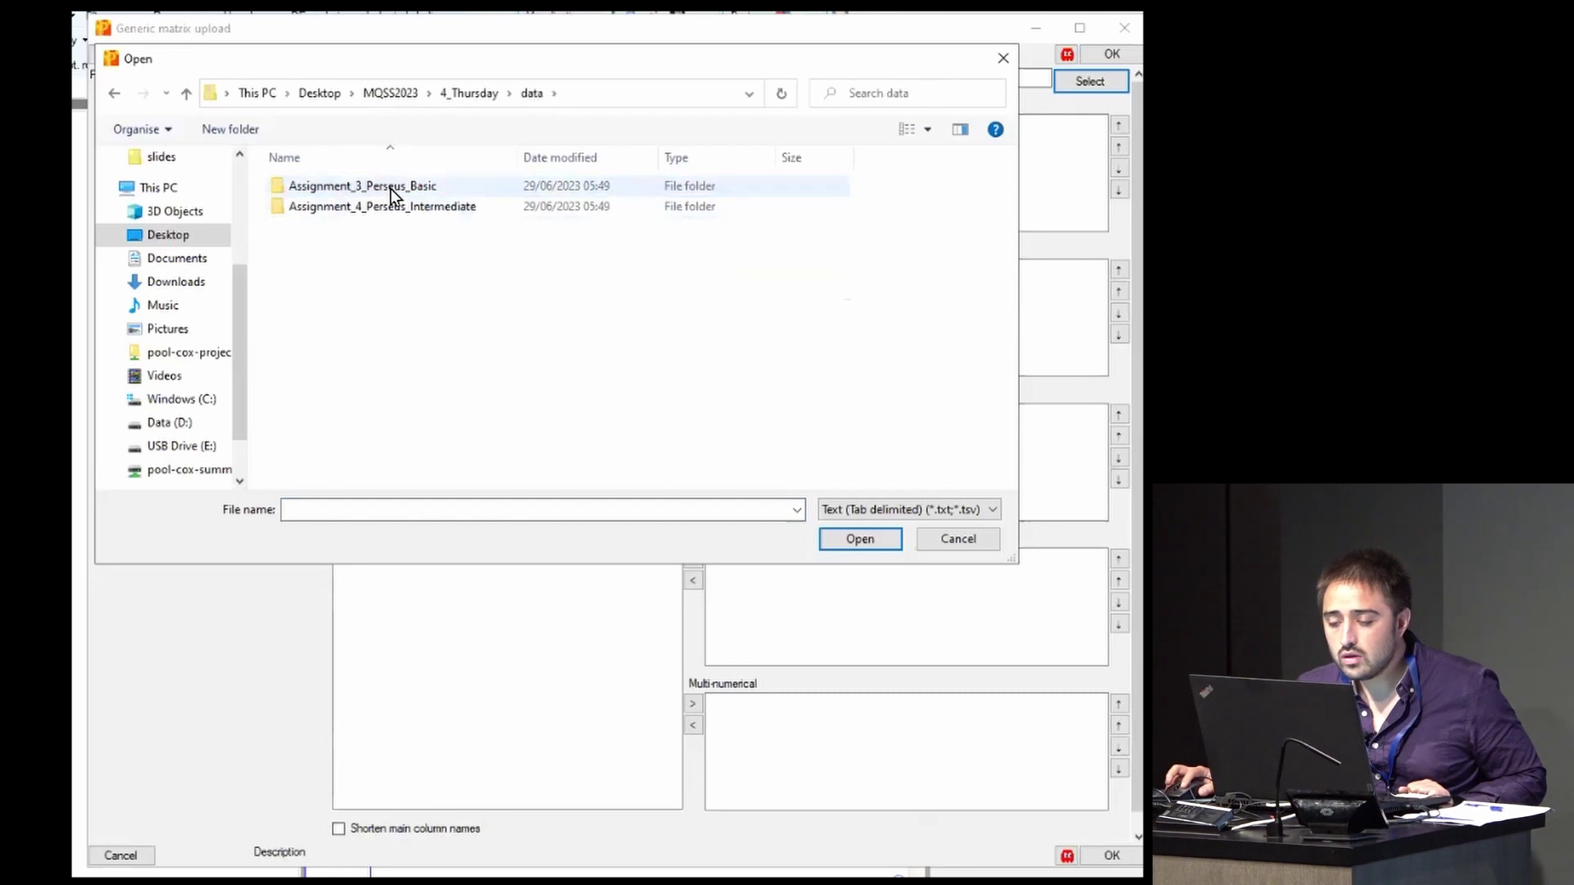
double_click(390, 188)
double_click(348, 195)
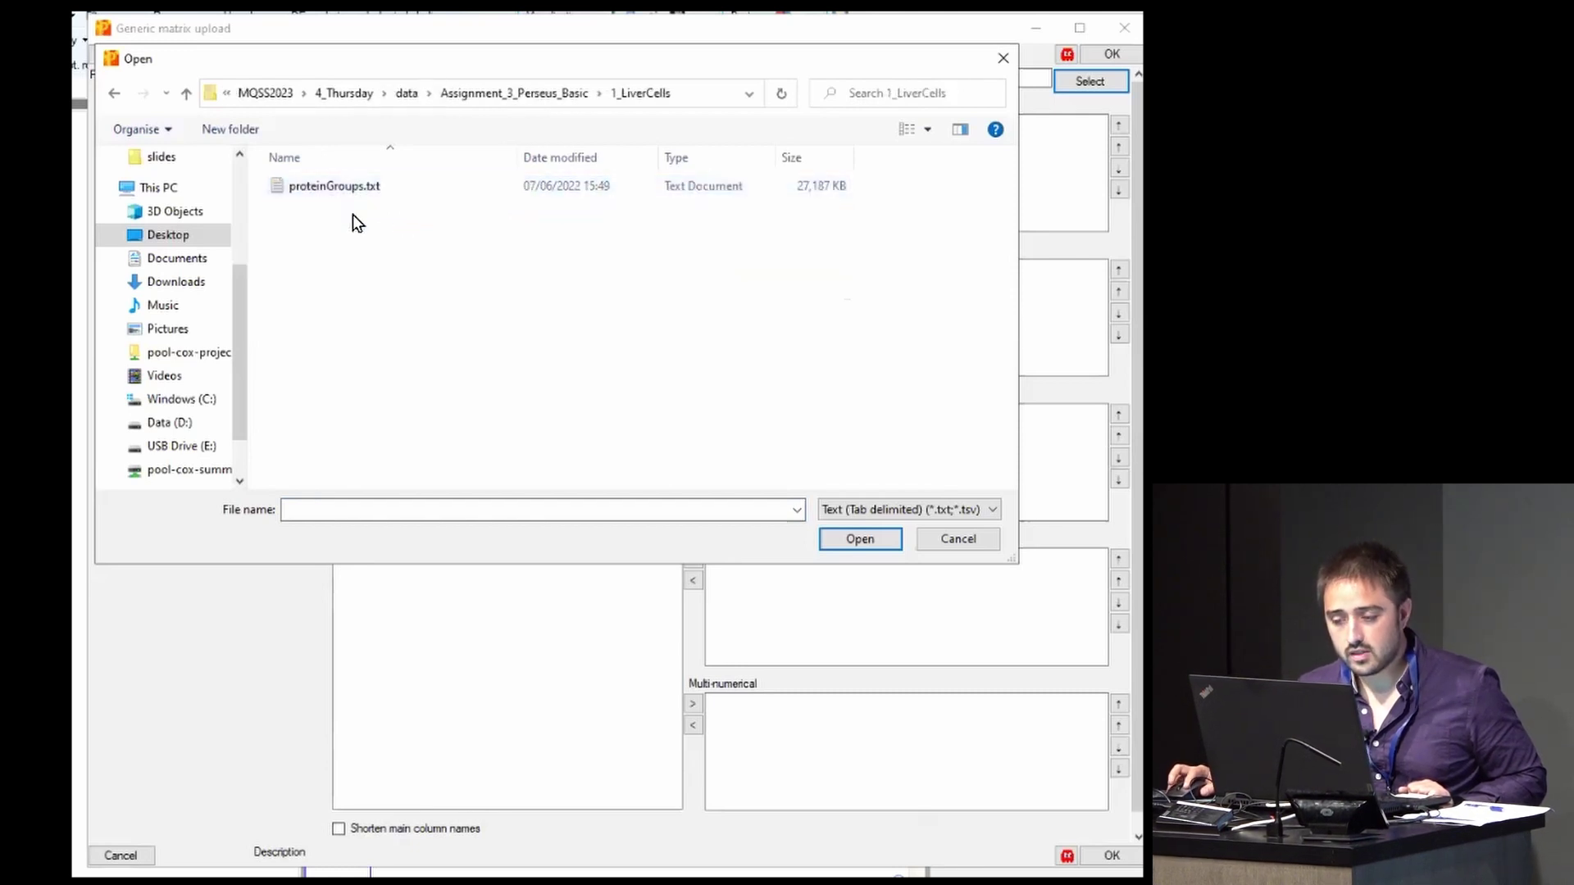
click(336, 188)
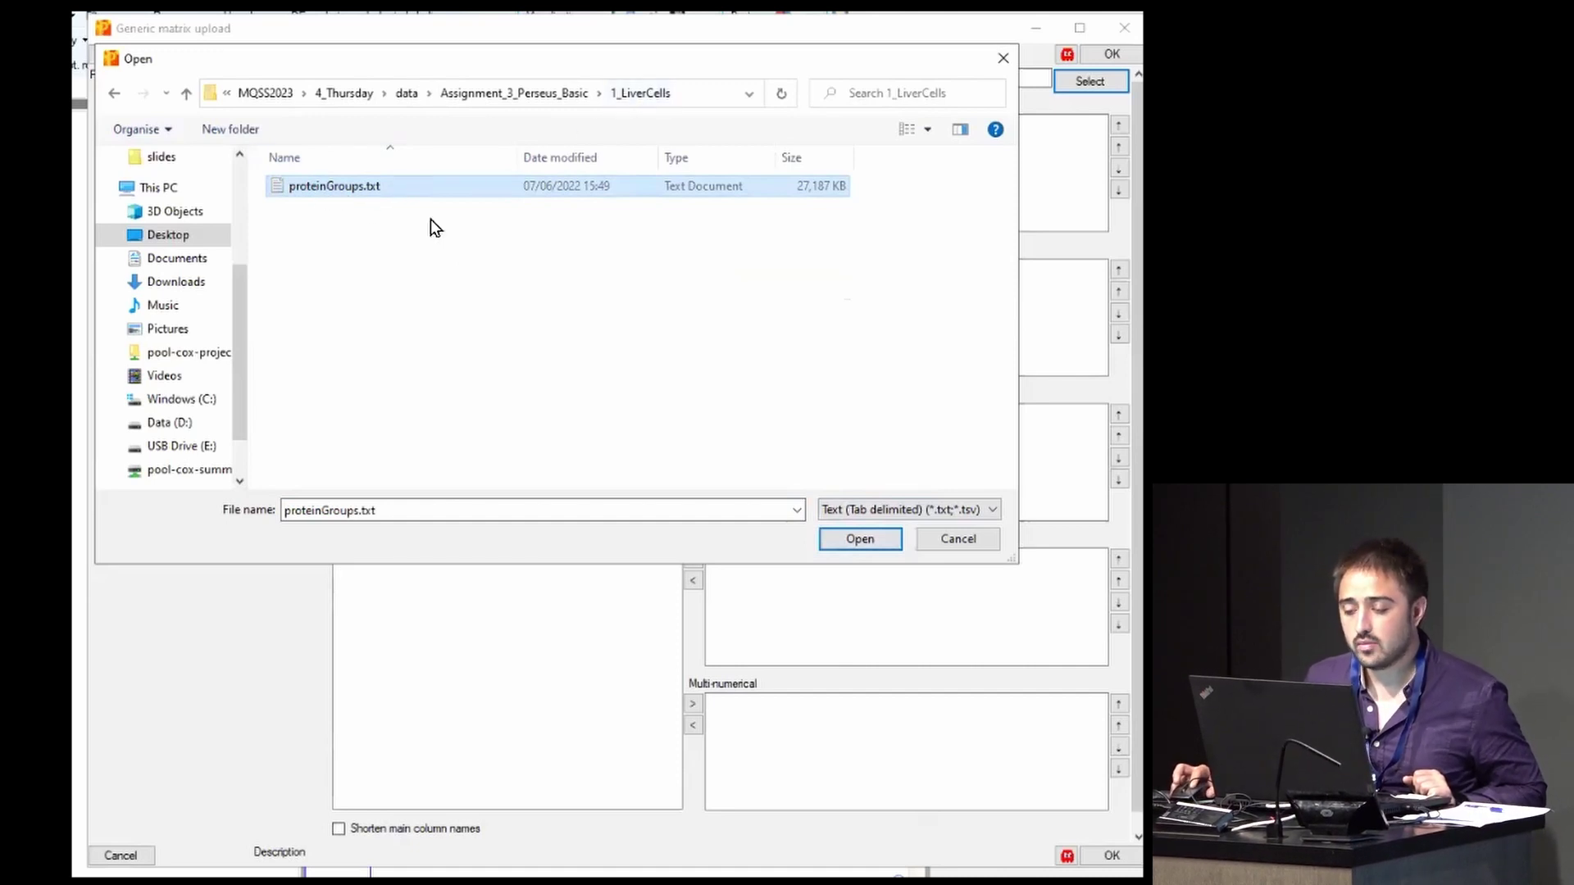
- Load proteinGroups.txt into the upload settings and assign LFQ intensity EC1 through SC3 as Main columns
click(860, 538)
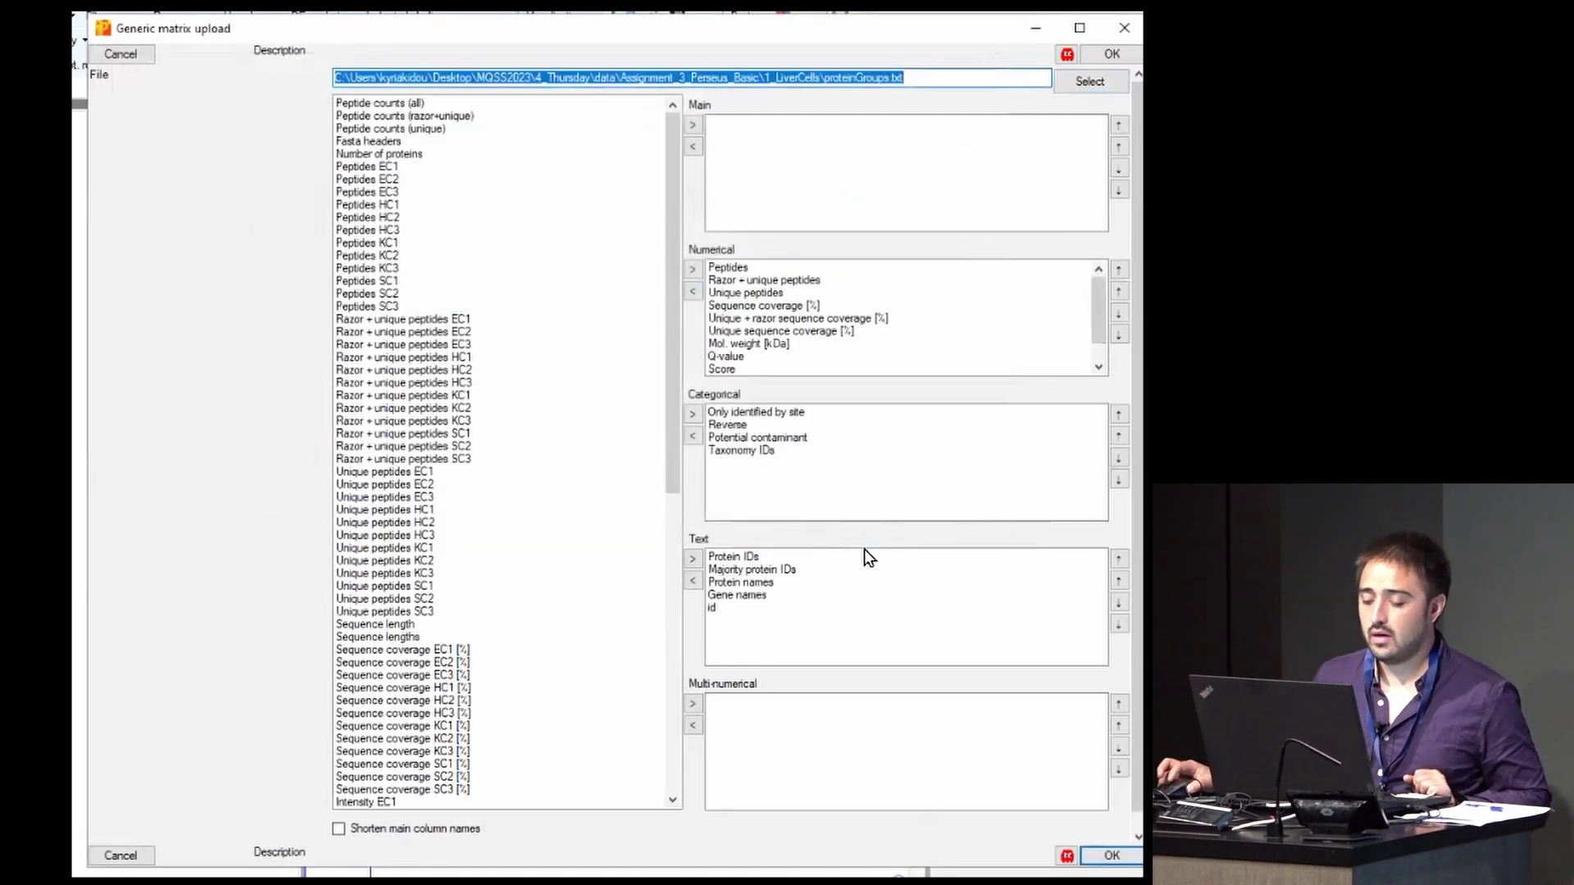
scroll(503, 553, down, 2)
scroll(503, 553, up, 2)
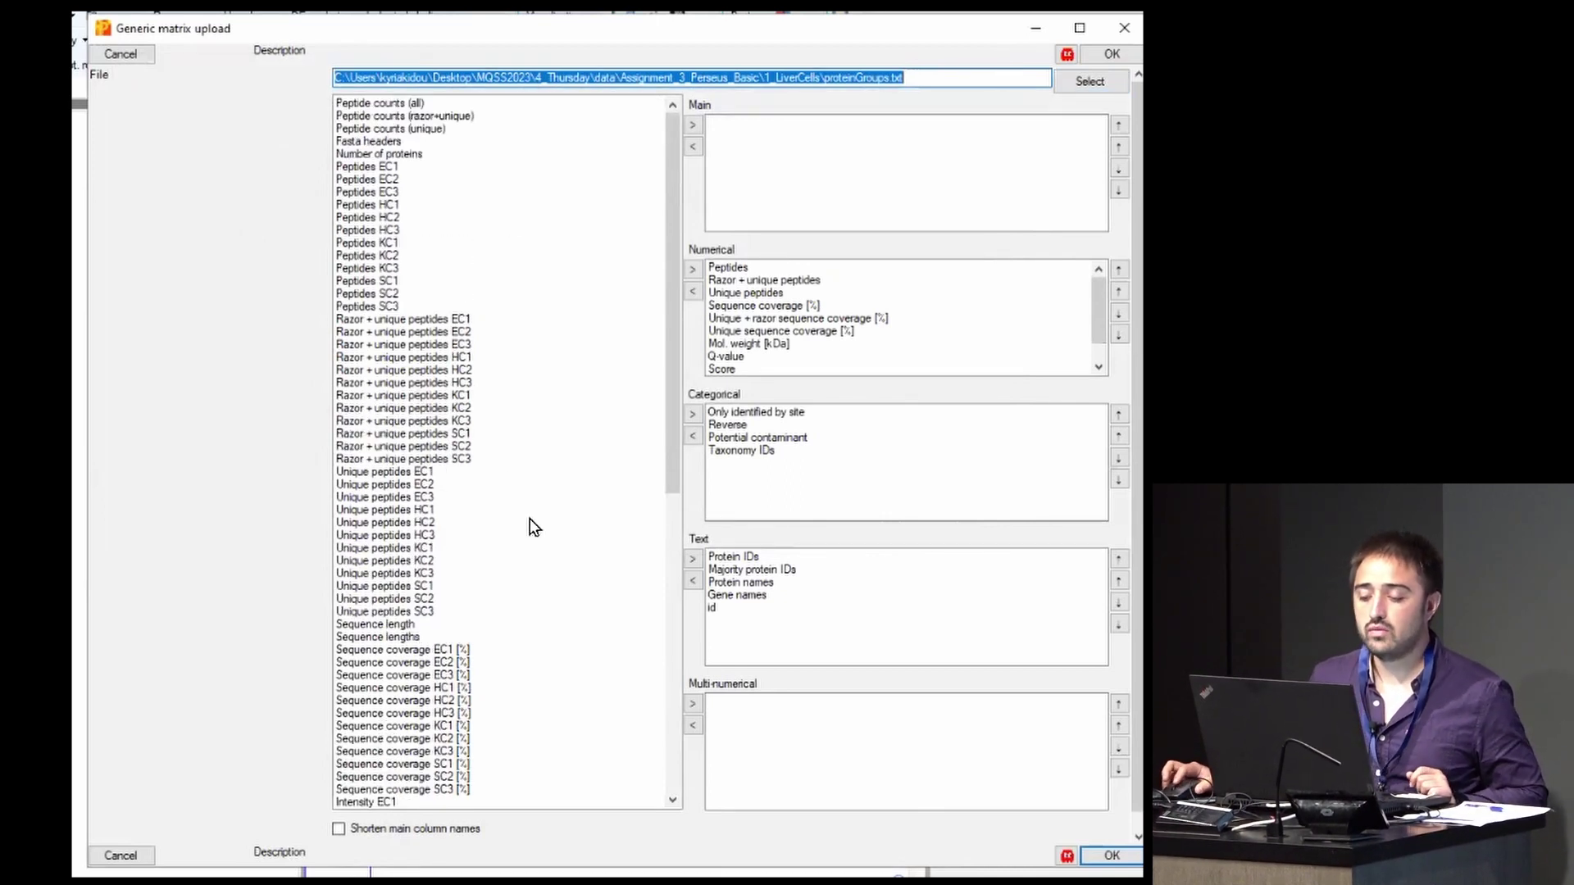
scroll(529, 518, down, 1)
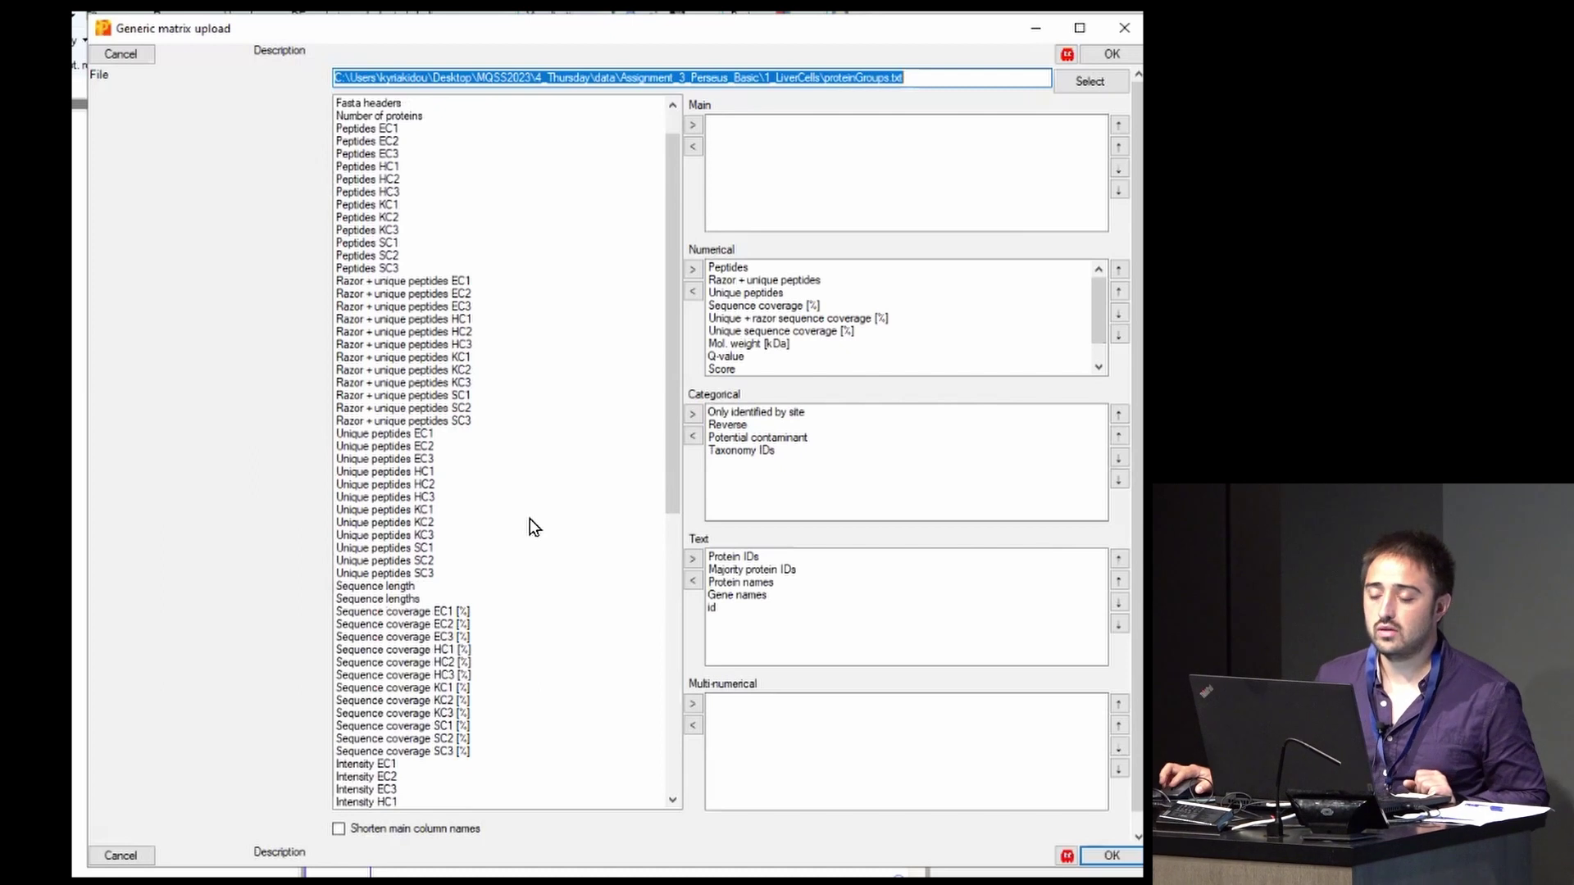
scroll(530, 518, down, 6)
scroll(529, 518, down, 5)
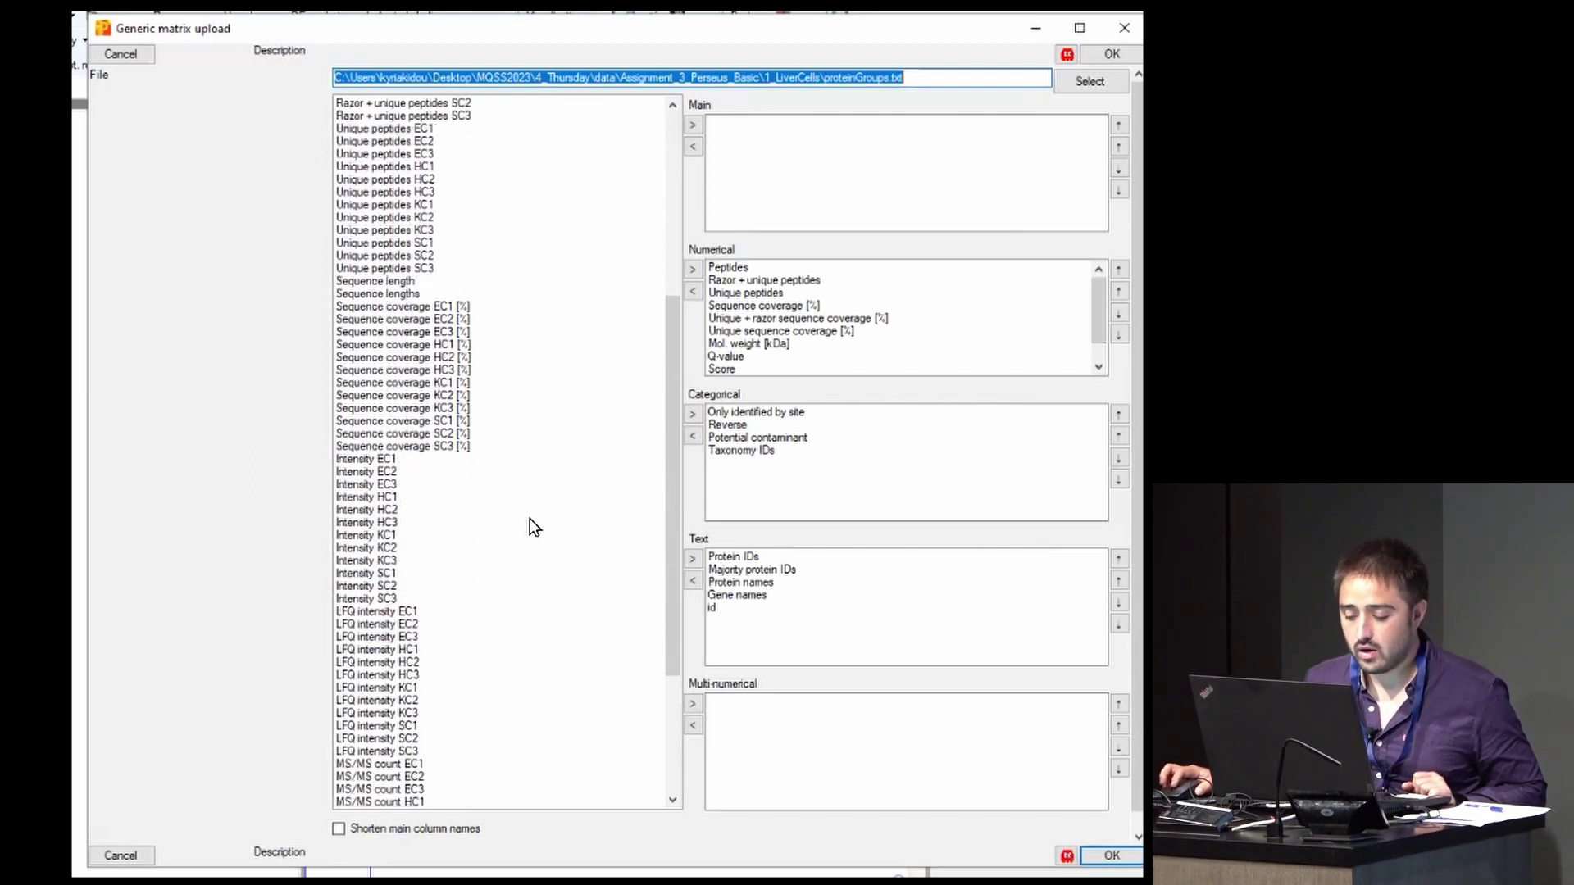
click(404, 498)
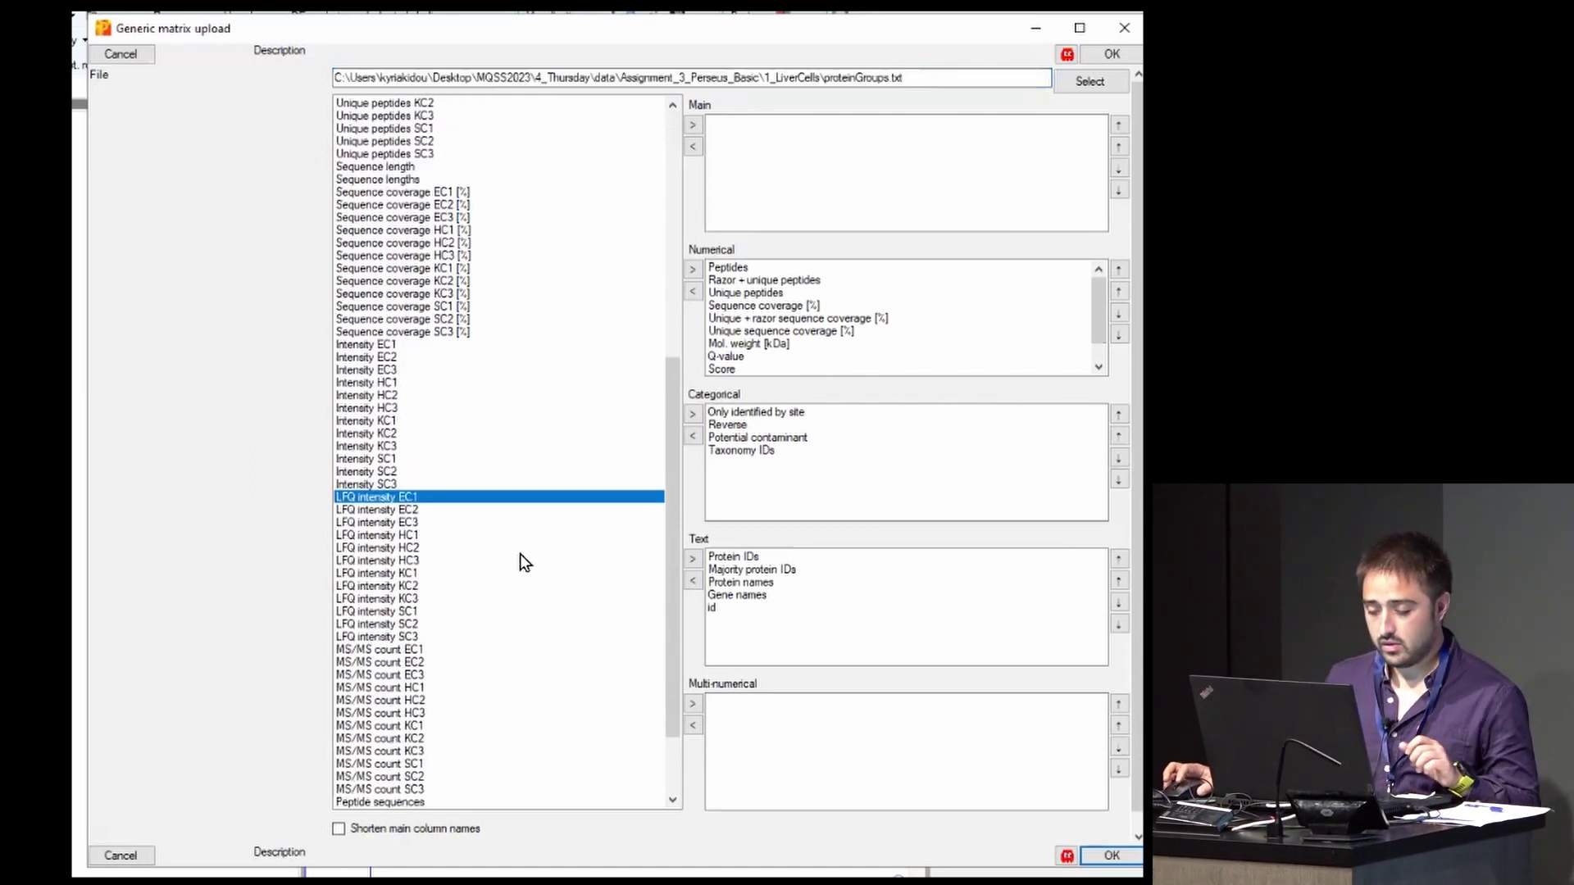
key(shift+Down)
key(shift+Down)
key(shift+Down)
key(shift+Down)
key(shift+Down)
key(shift+Down)
key(shift+Down)
key(shift+Down)
key(shift+Down)
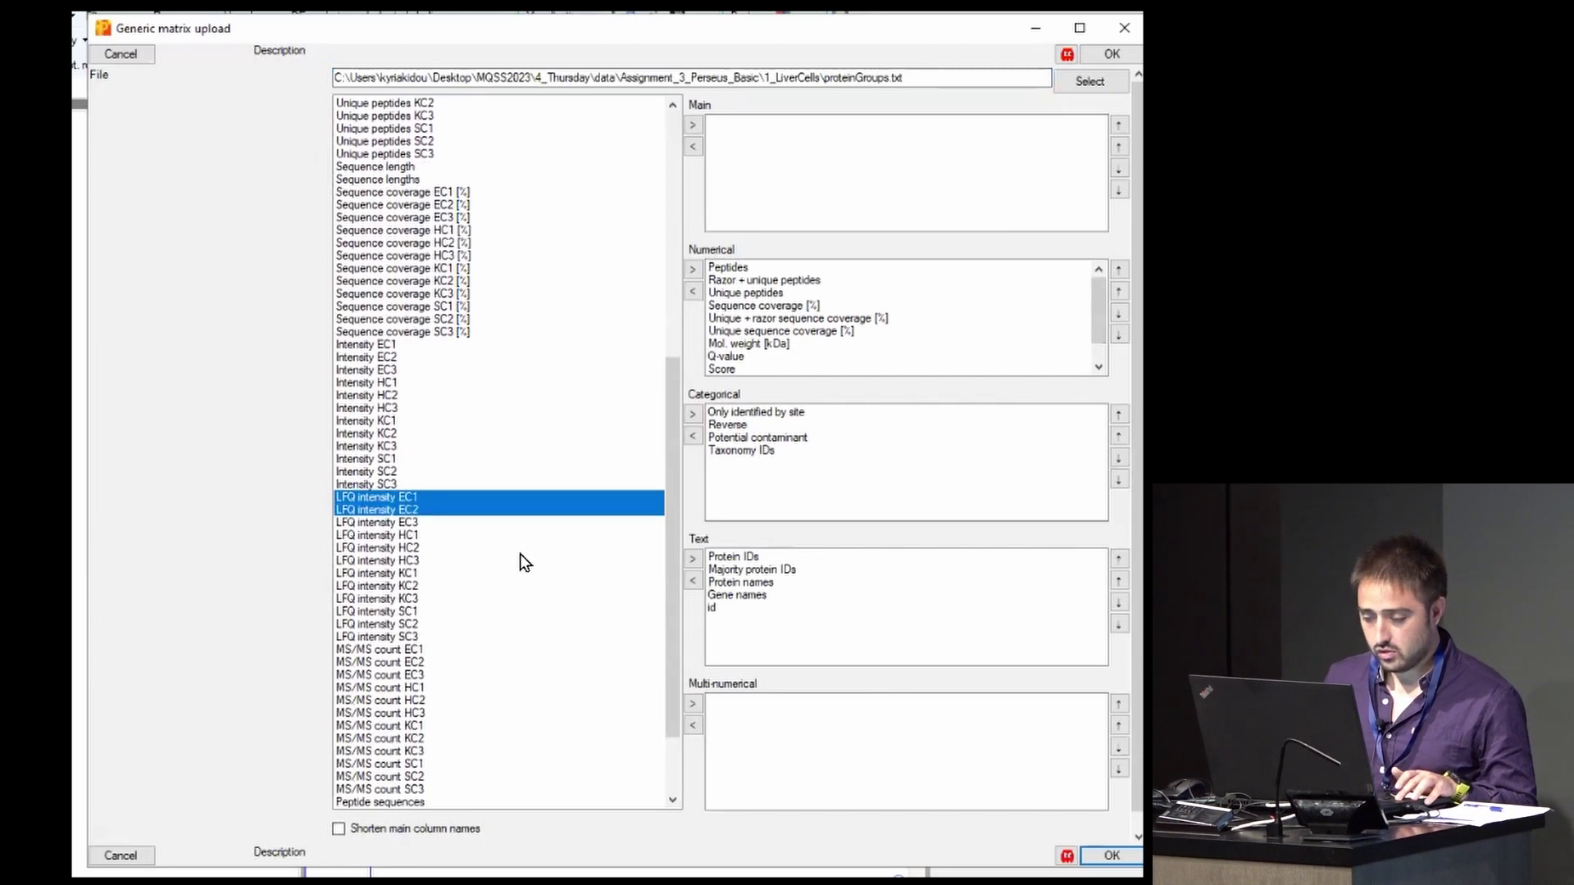
key(shift+Down)
key(shift+Down)
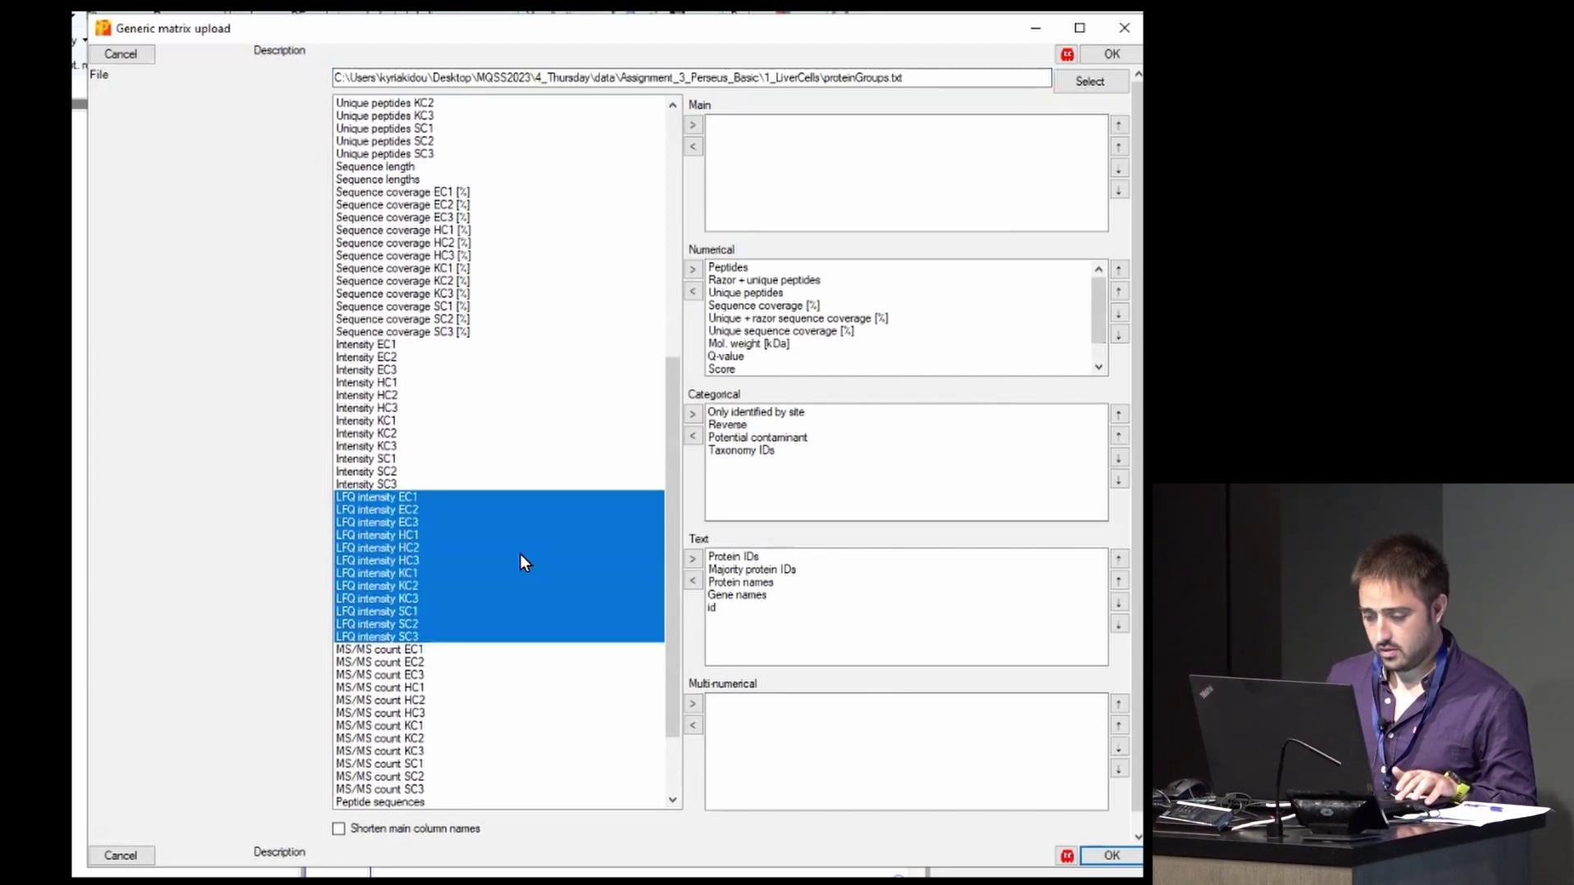
click(692, 127)
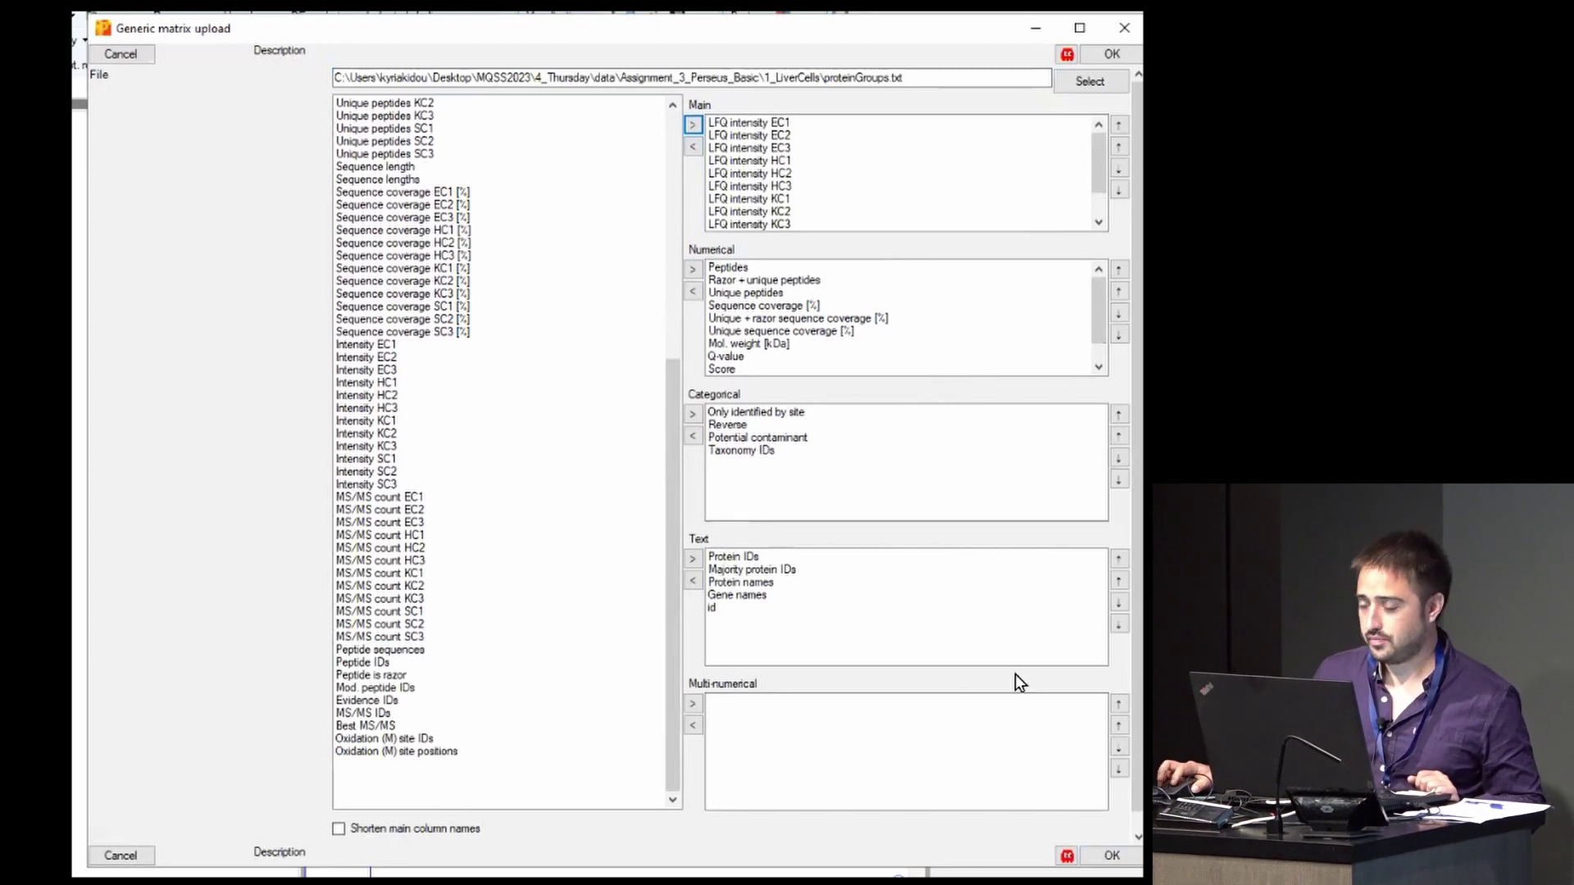
- Load matrix1 and widen the data table to reveal the category columns after the LFQ intensities
click(1108, 858)
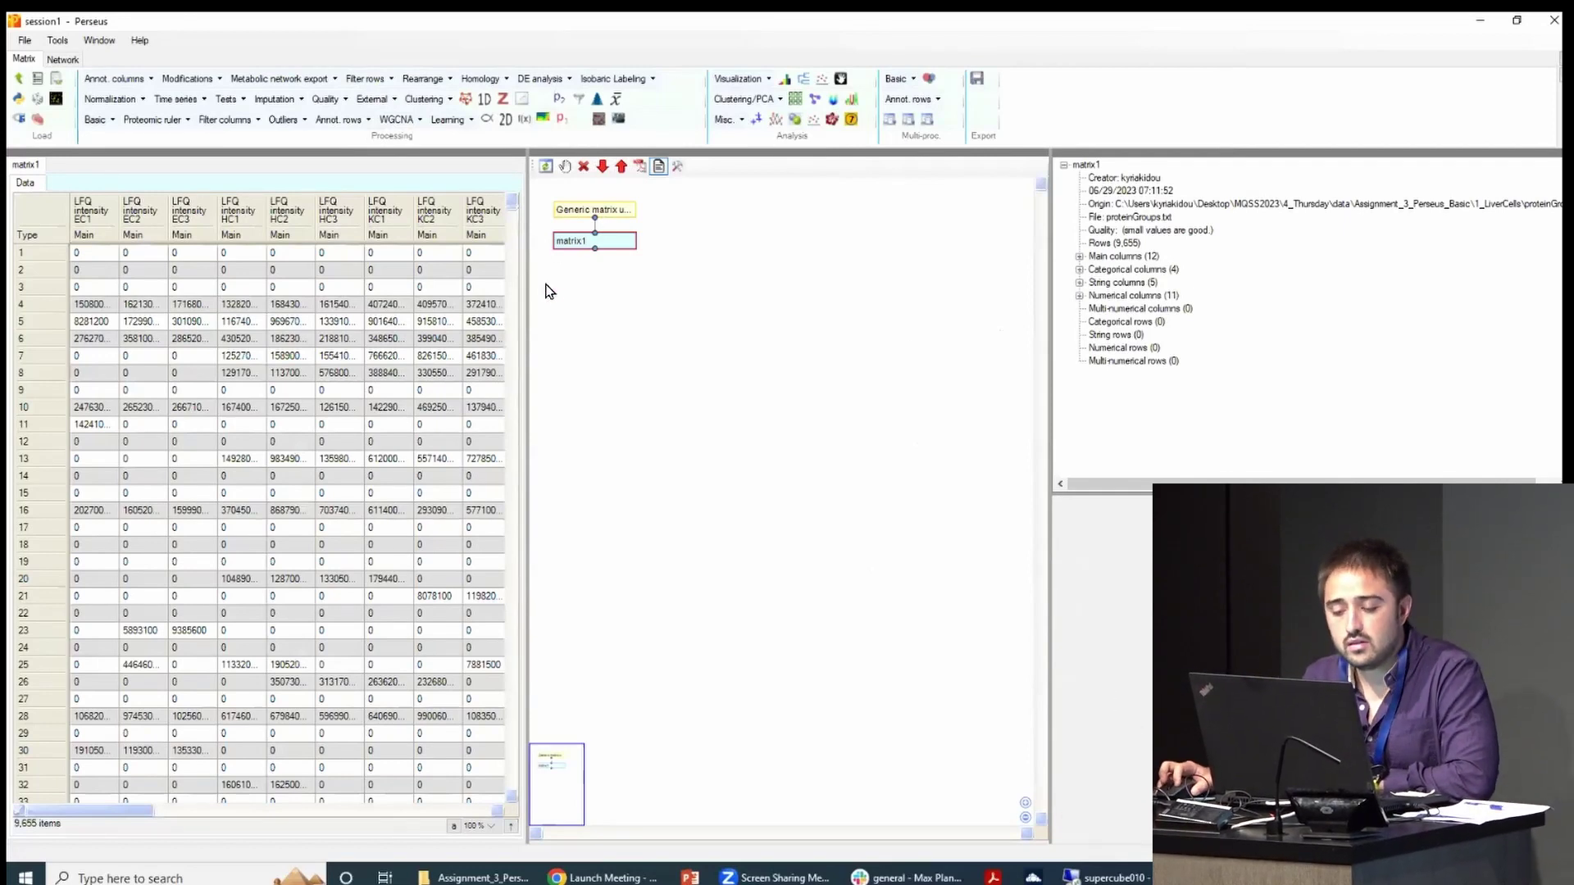
drag(527, 288, 786, 348)
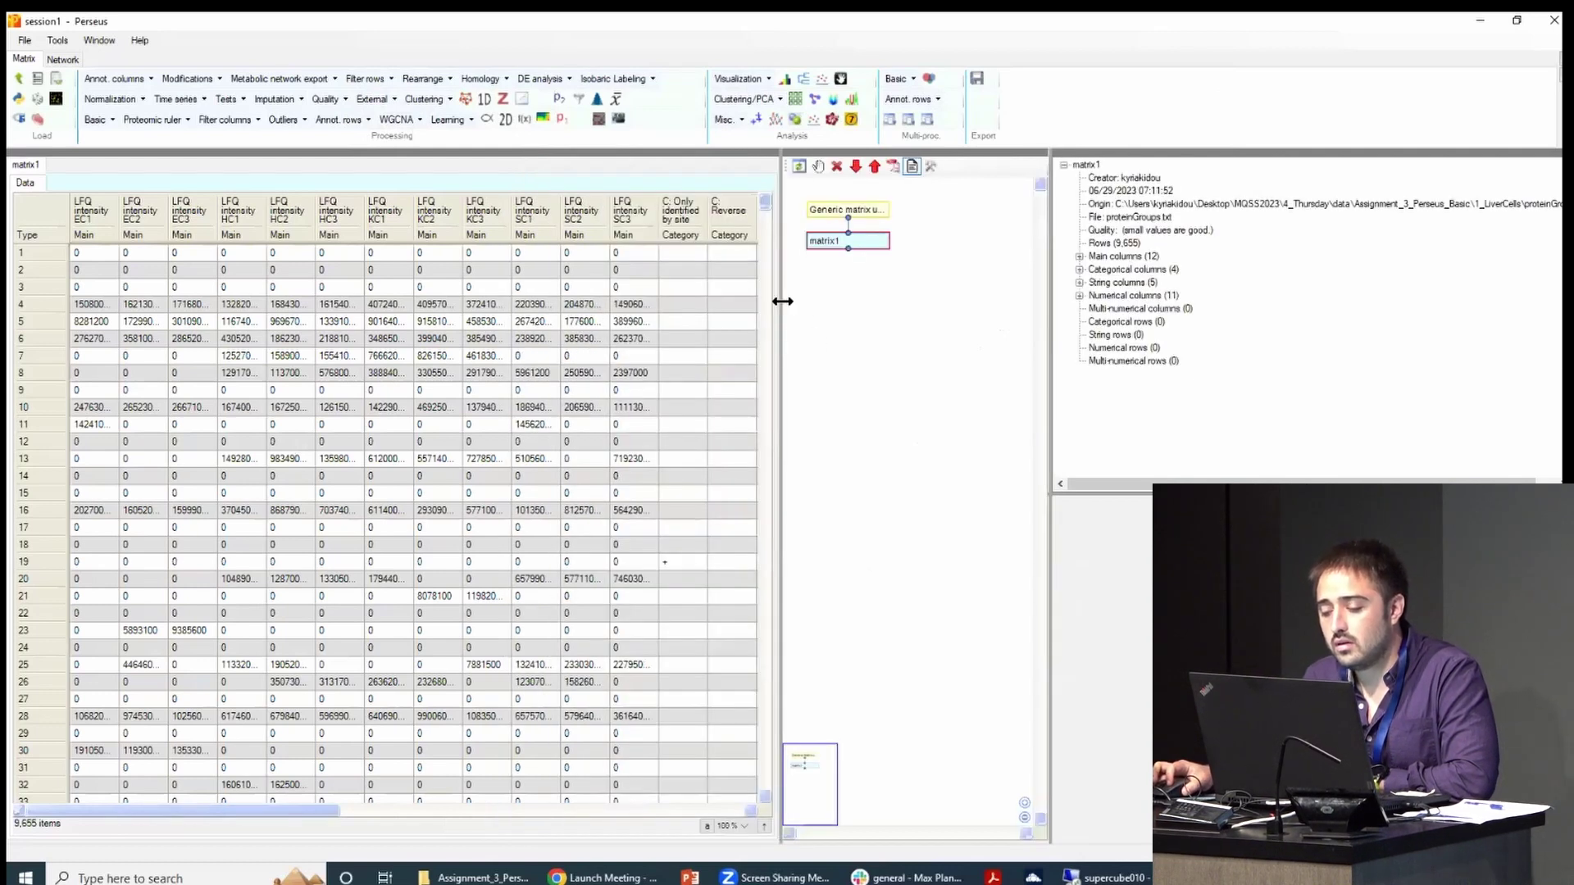
drag(779, 300, 887, 329)
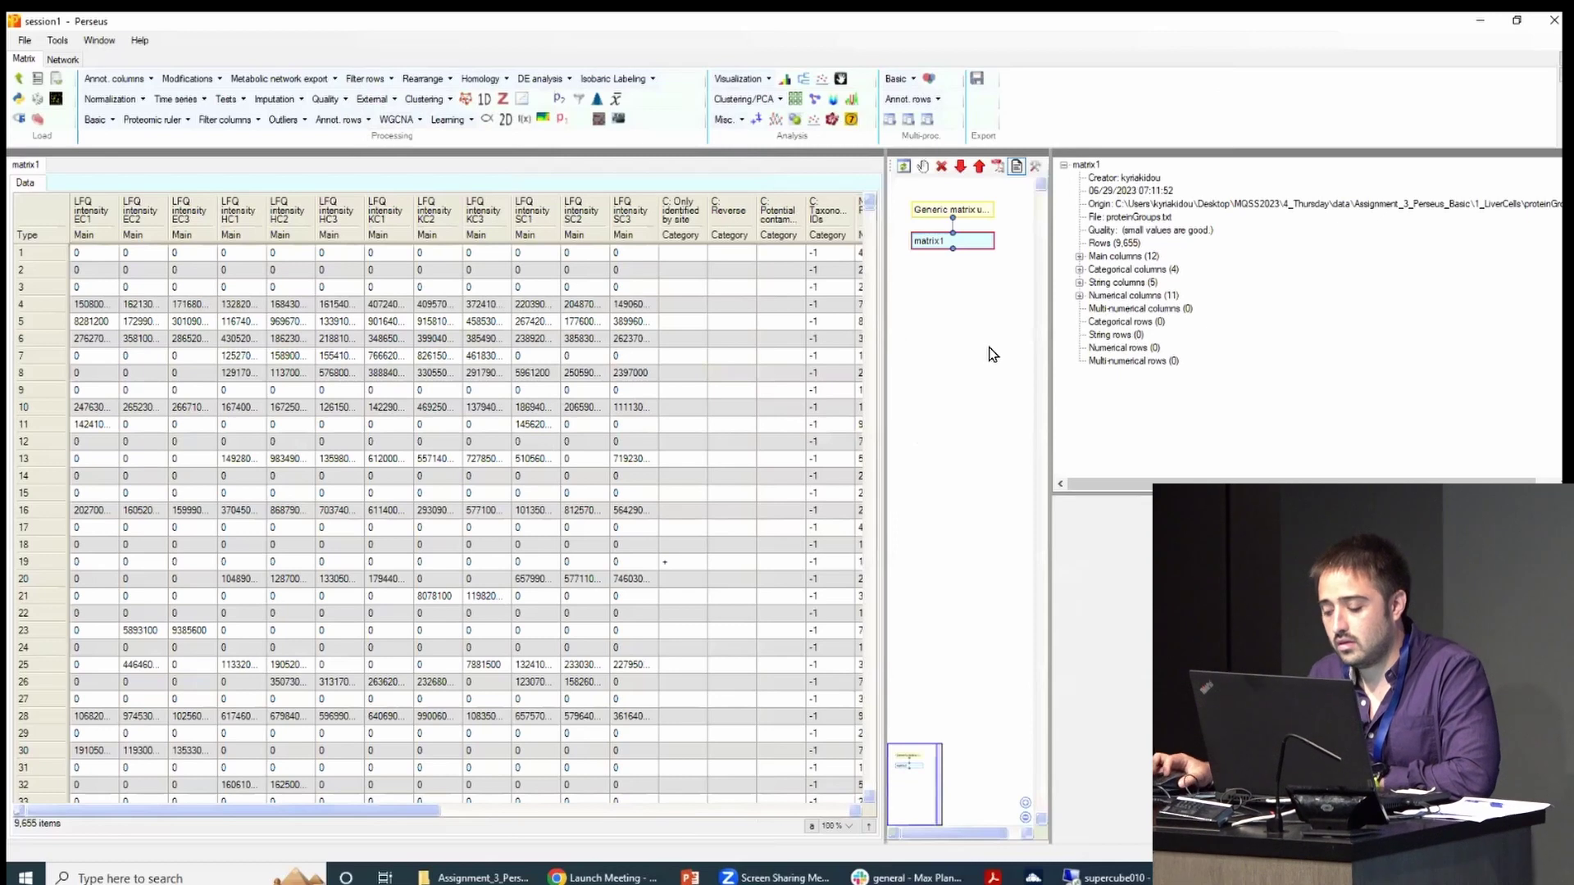
click(1027, 832)
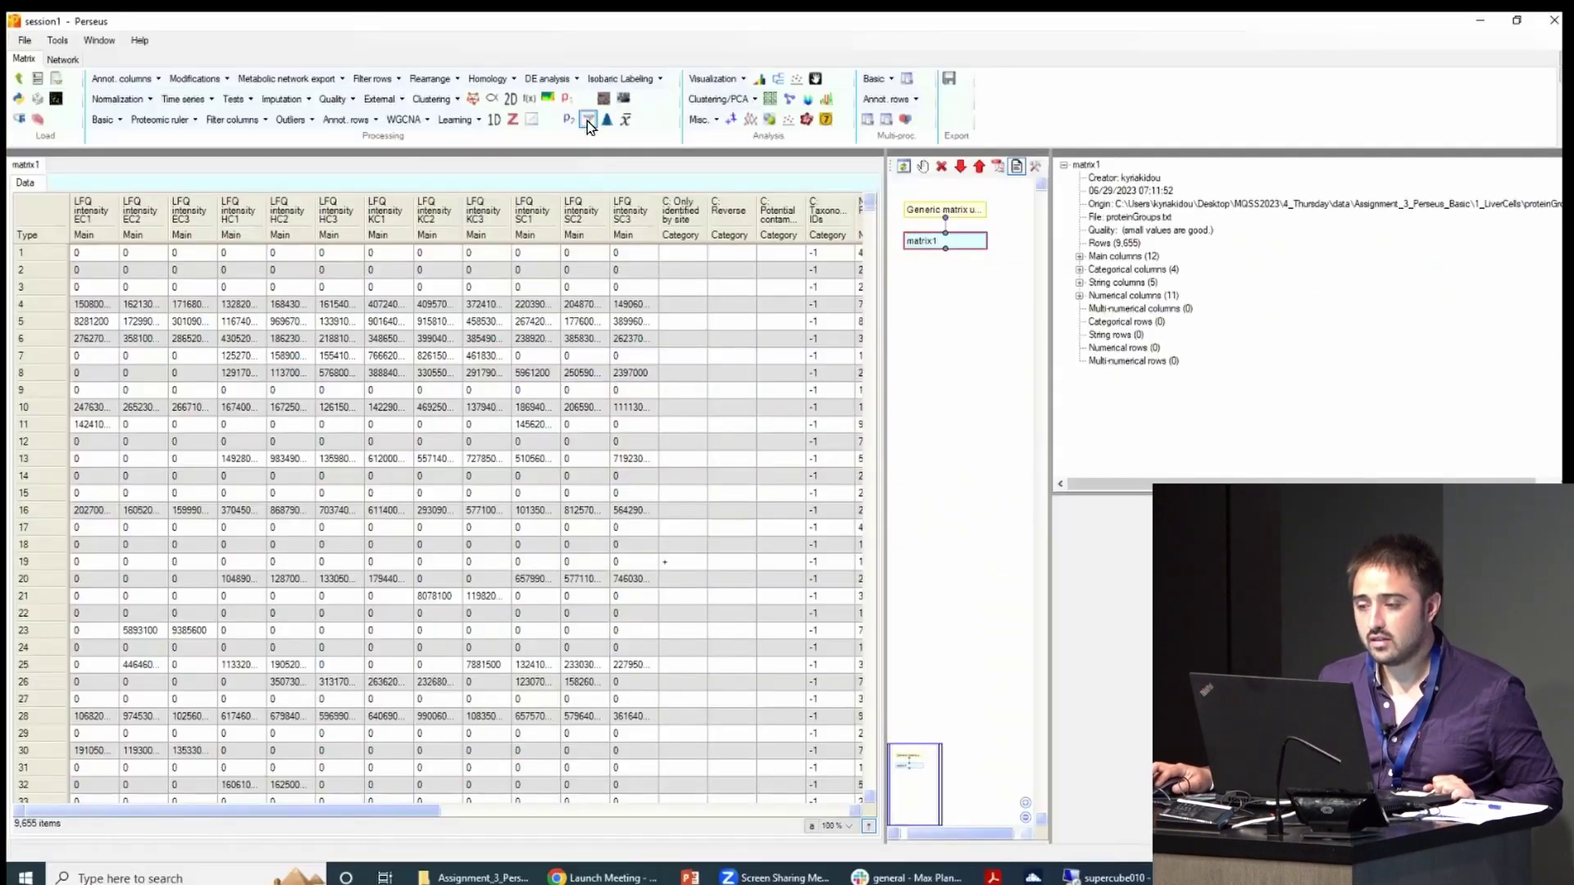
click(1250, 244)
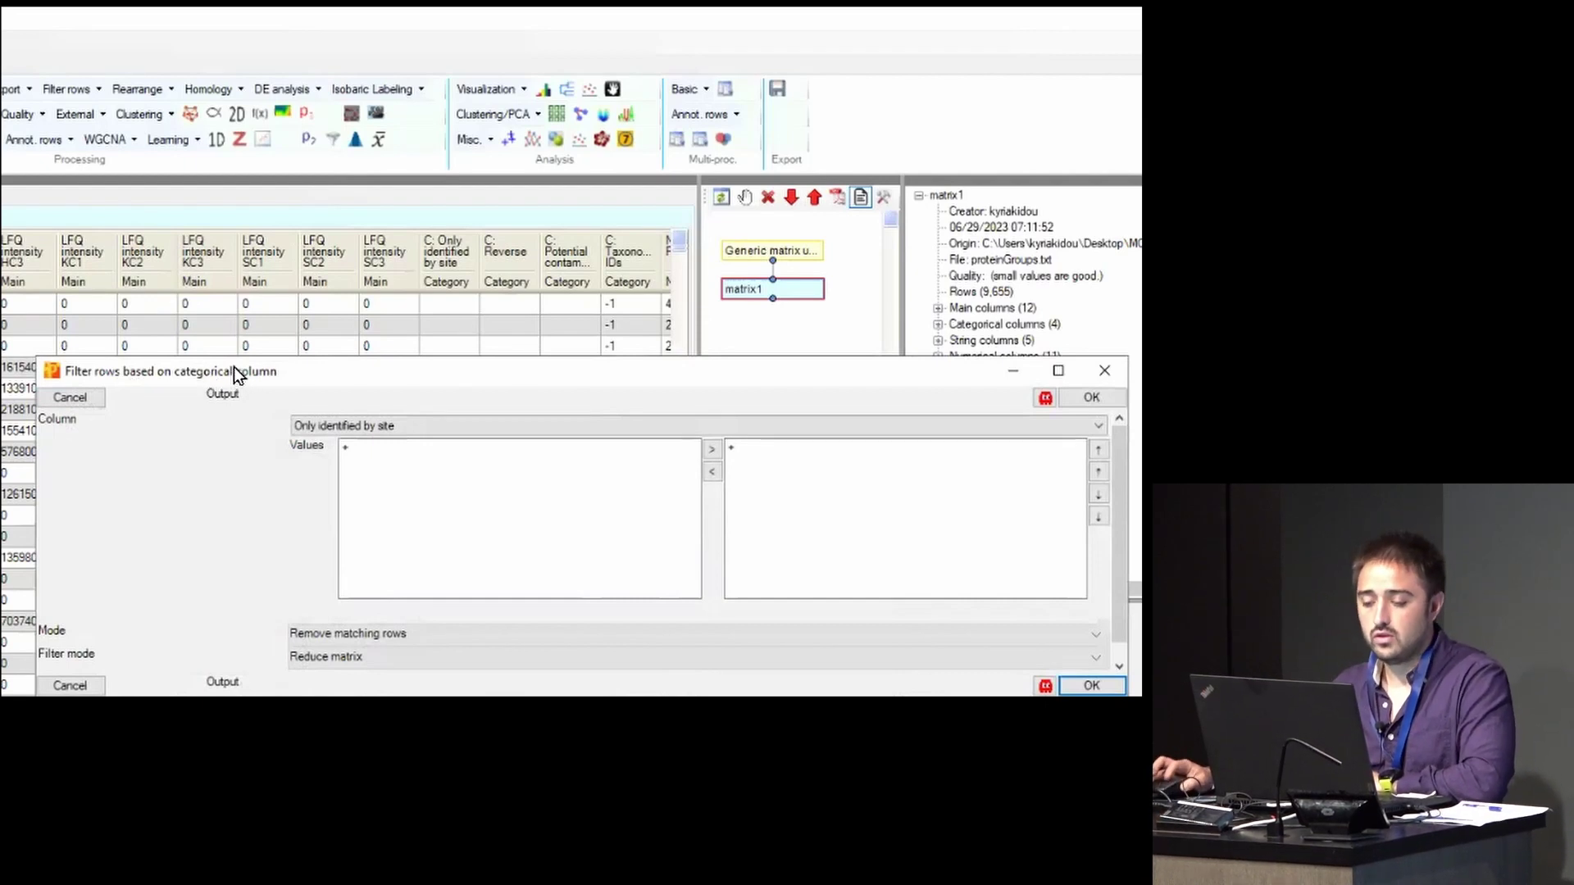
click(312, 427)
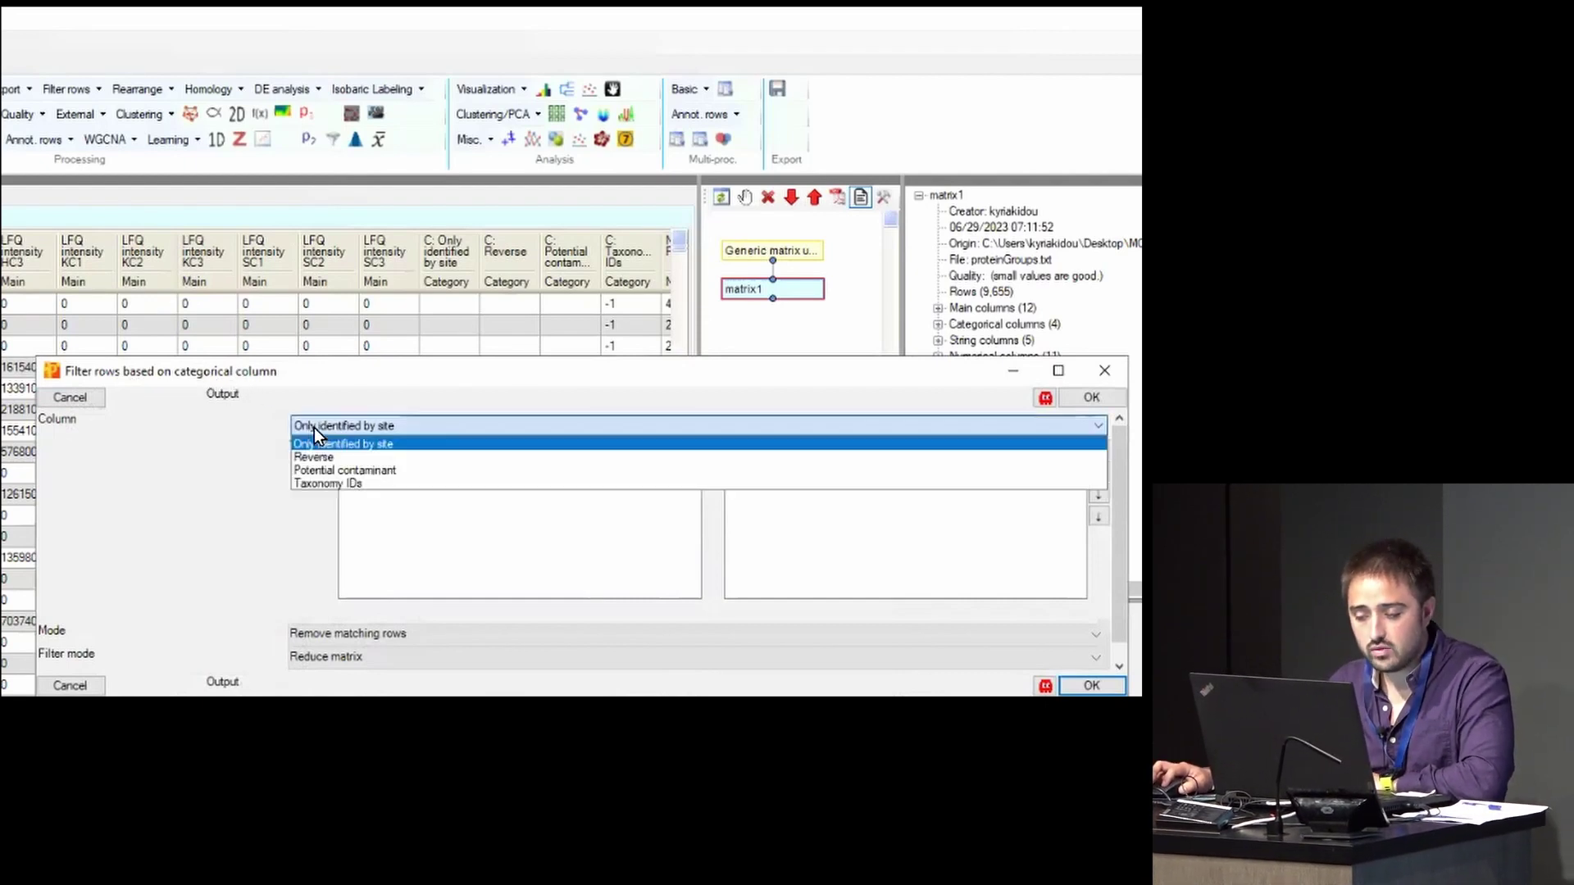
click(332, 470)
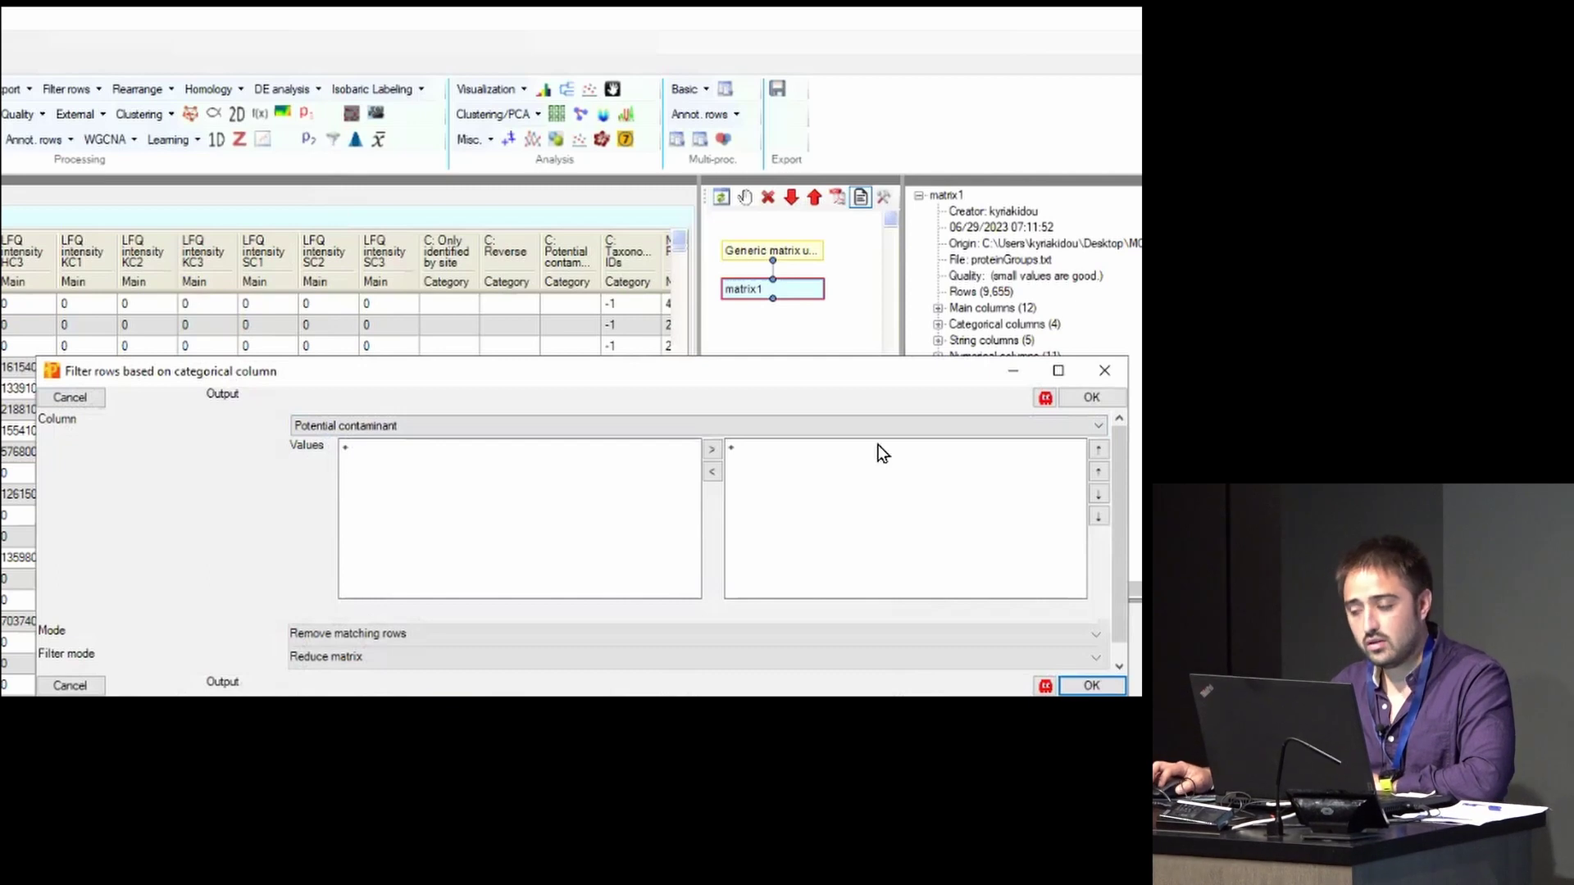
click(1103, 379)
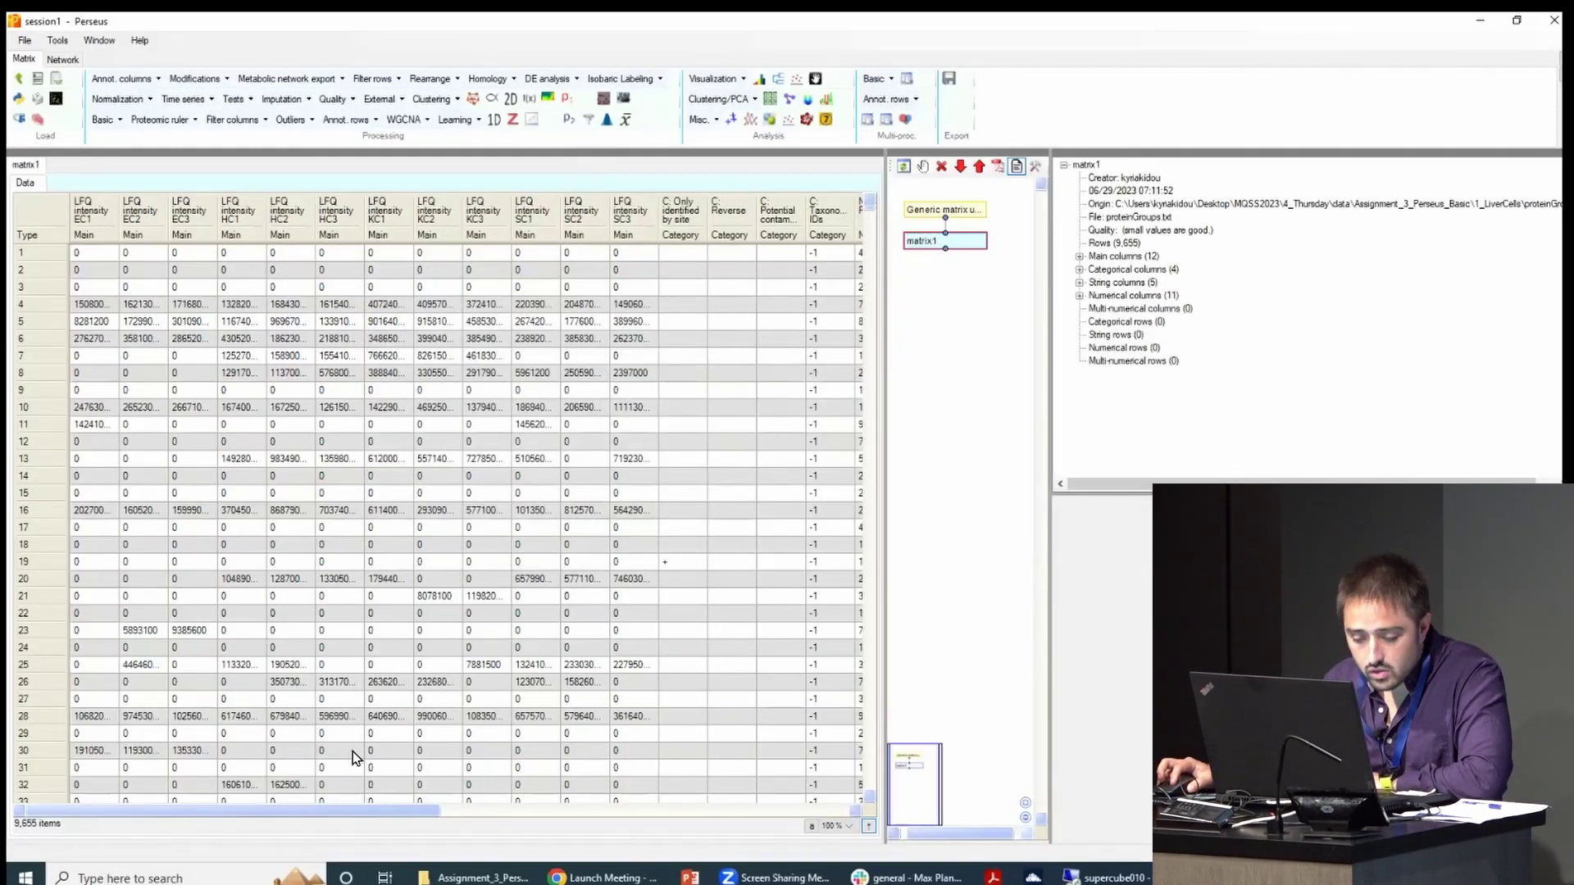
- Sort the table by Potential contaminant so the + contaminant rows appear at the top
drag(224, 813, 394, 830)
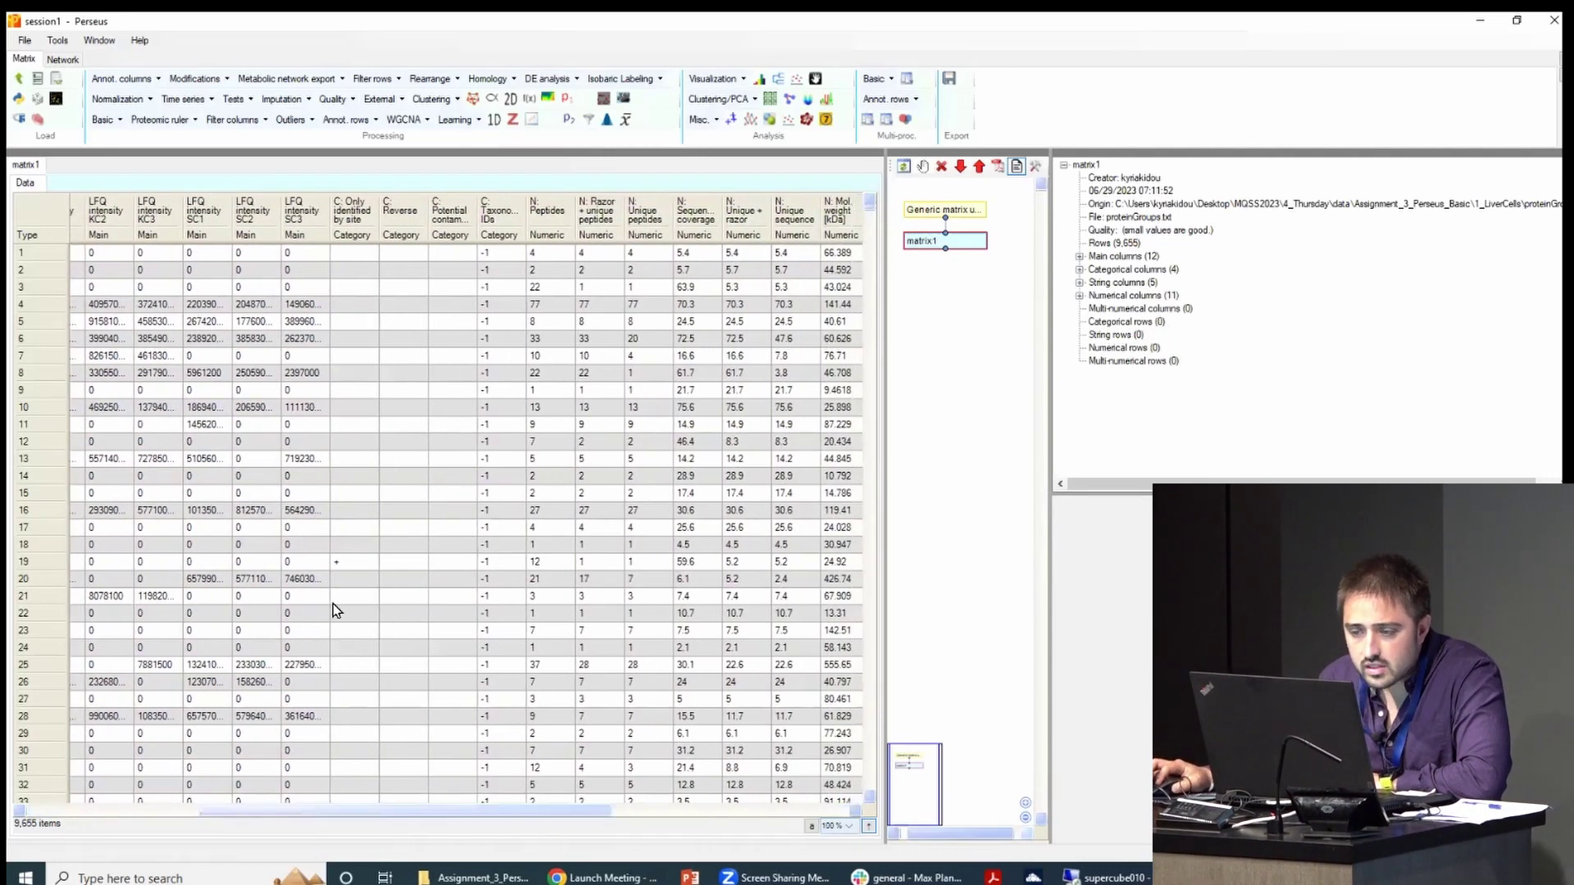
click(457, 215)
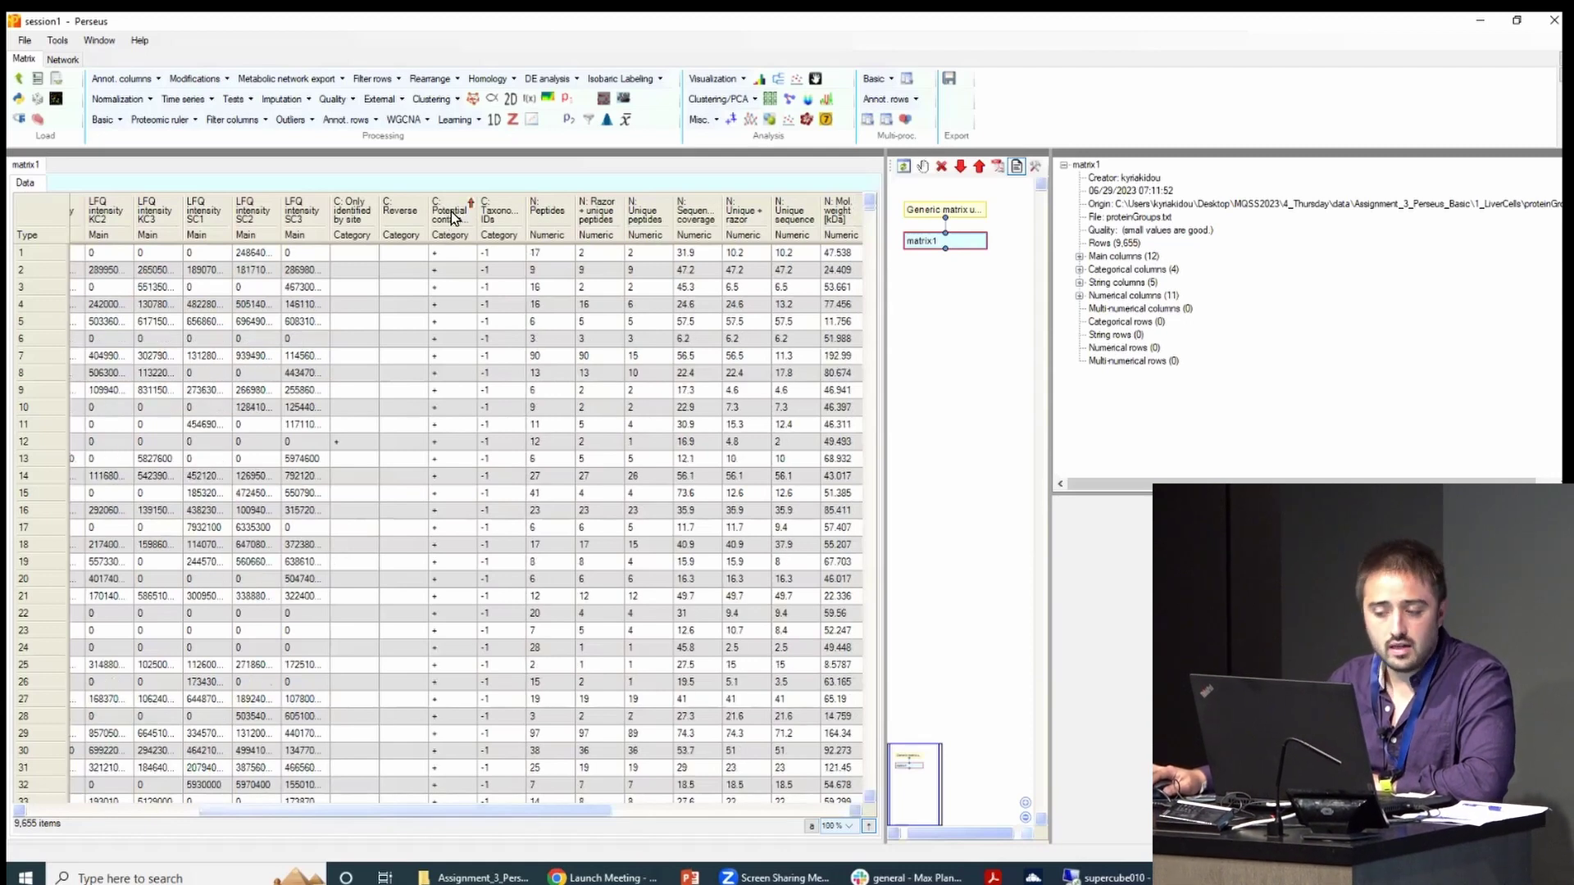
click(451, 215)
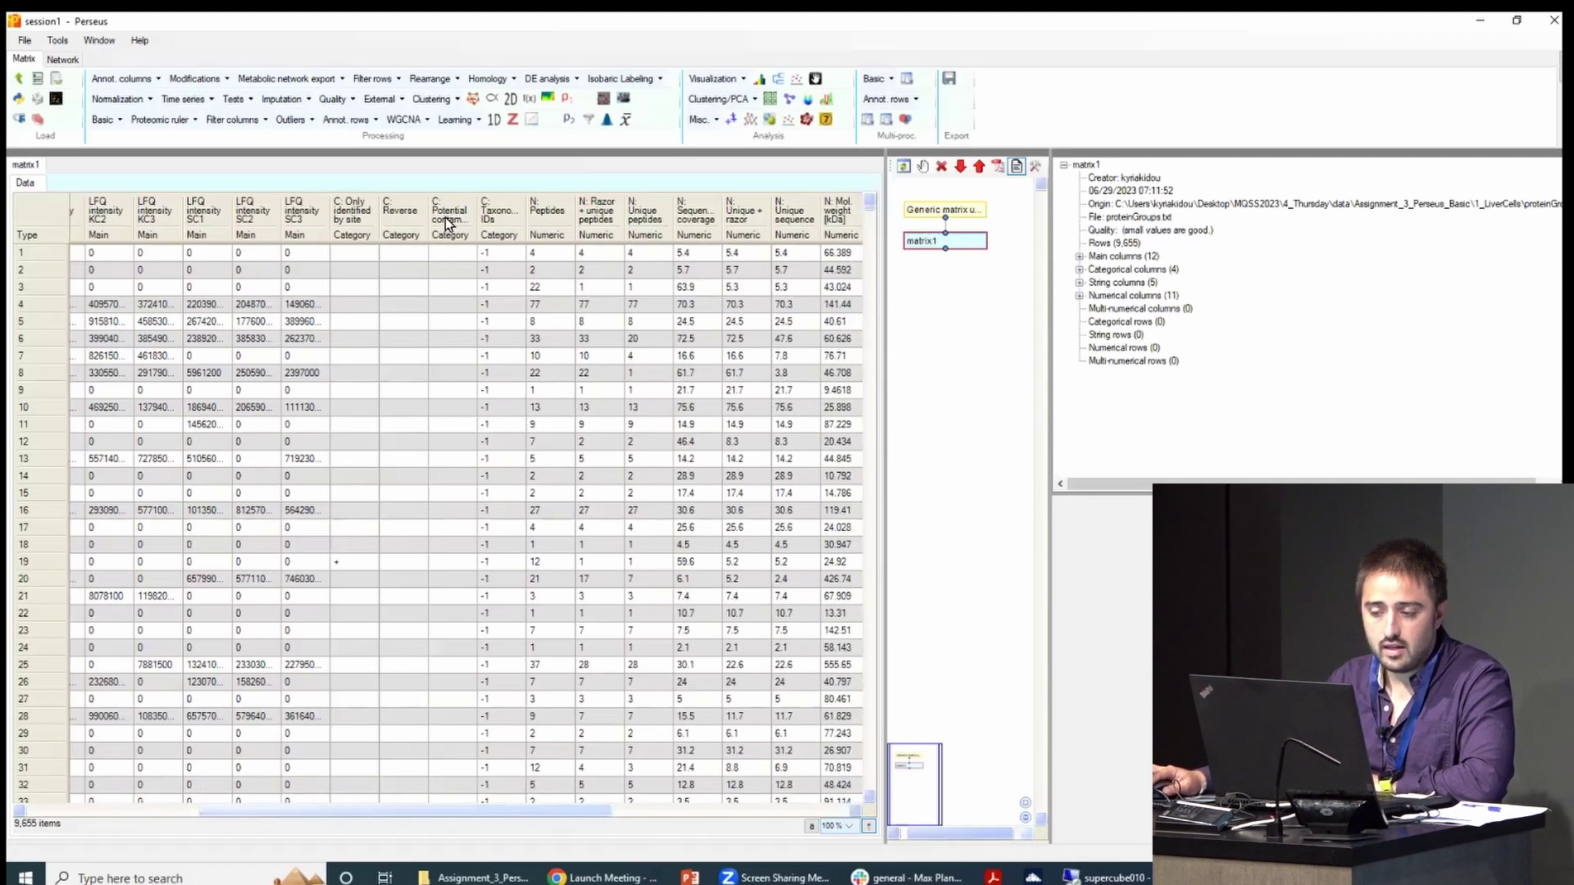
click(446, 221)
click(447, 218)
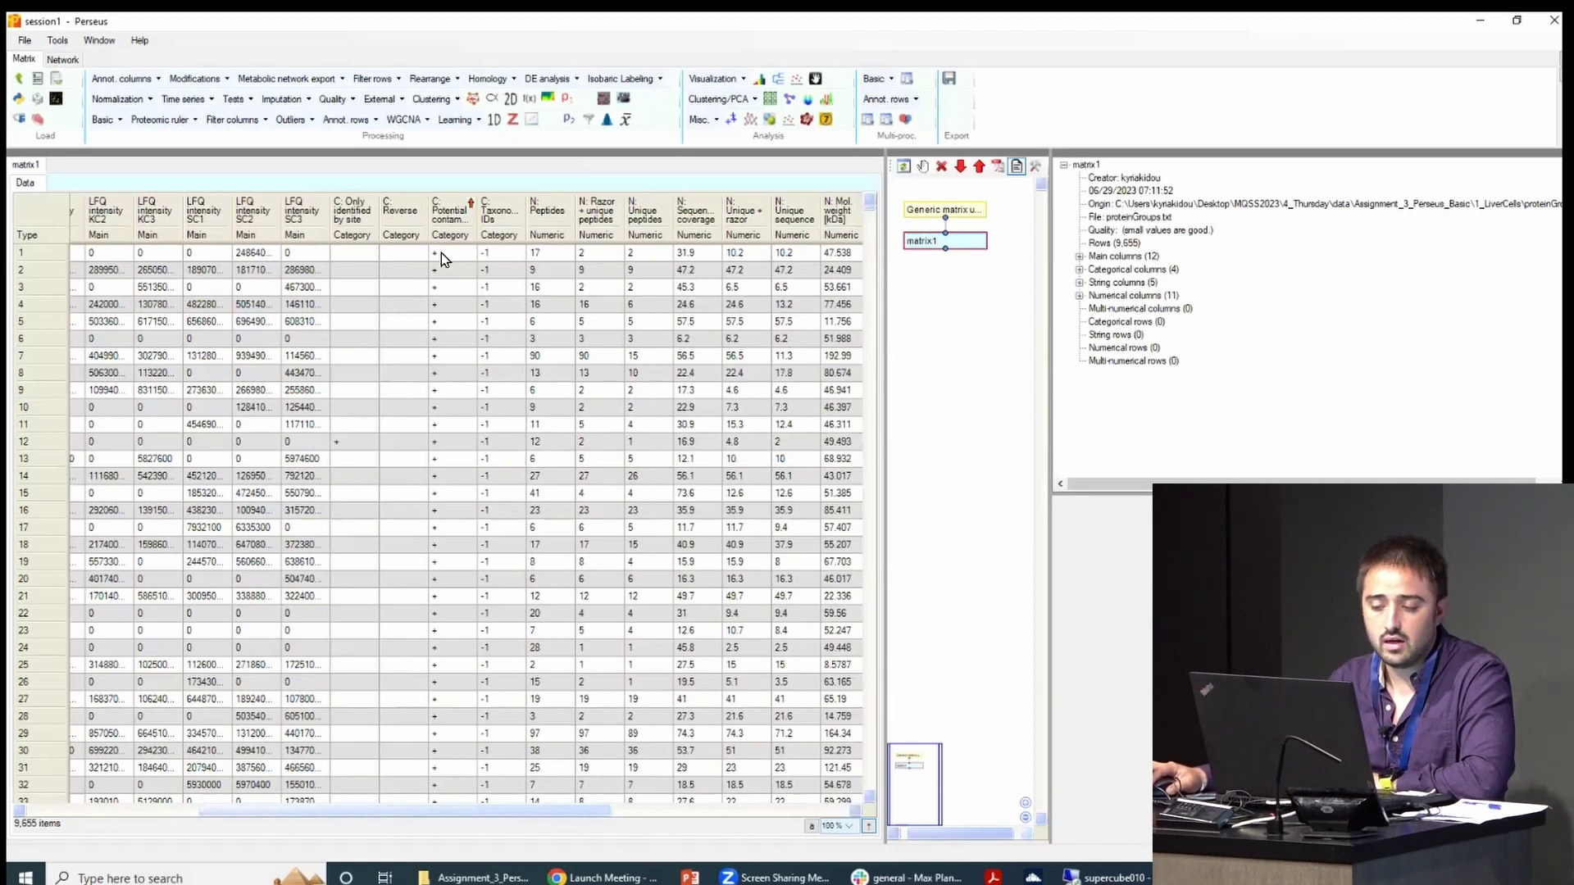
click(445, 225)
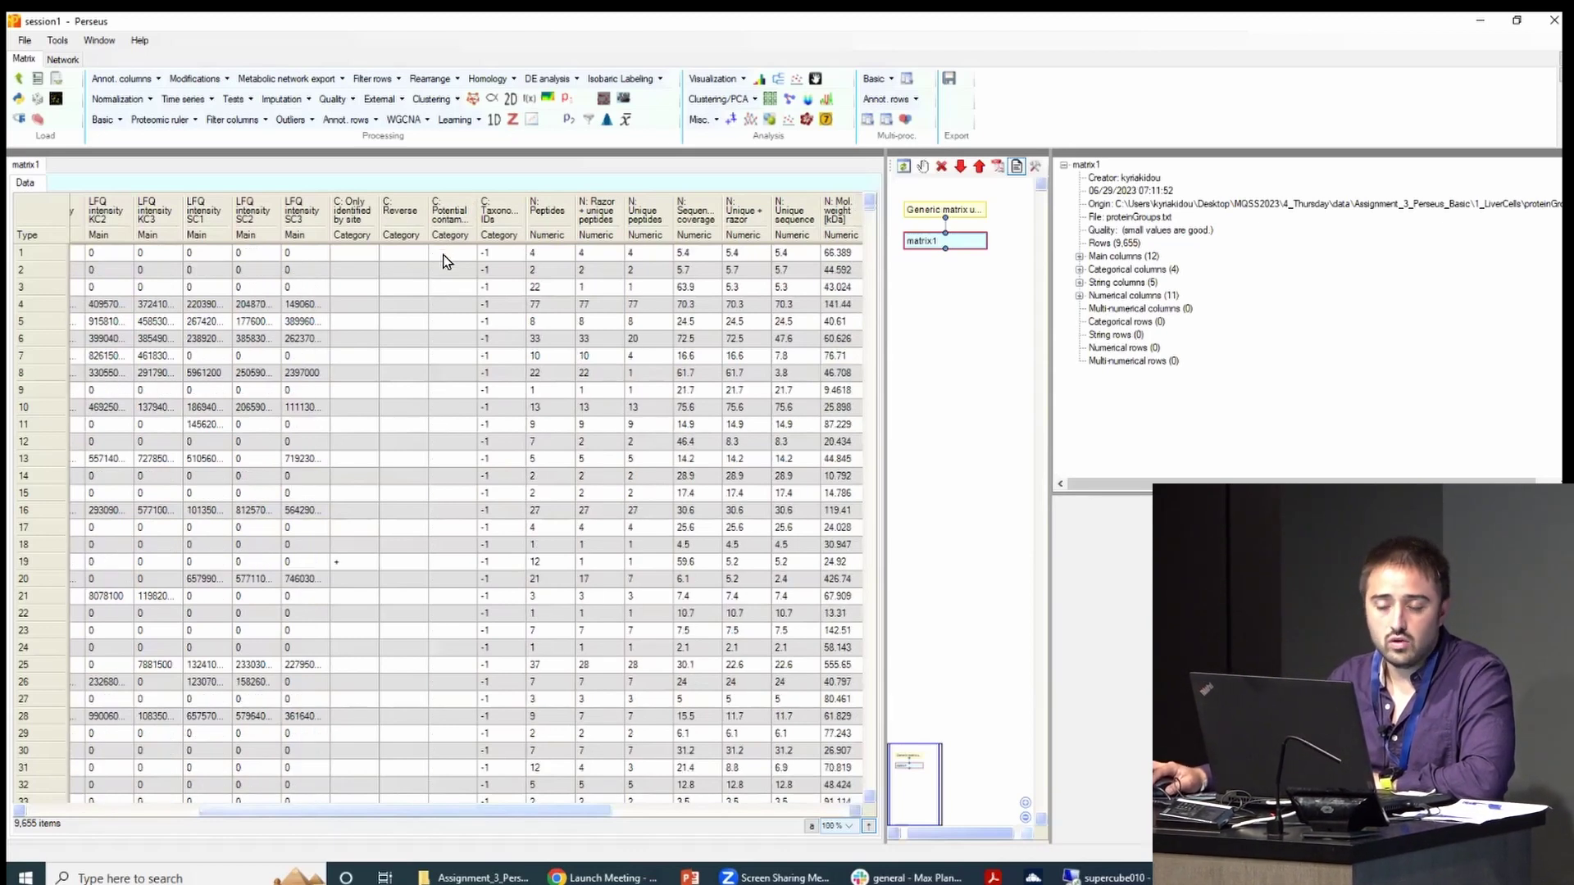
click(450, 239)
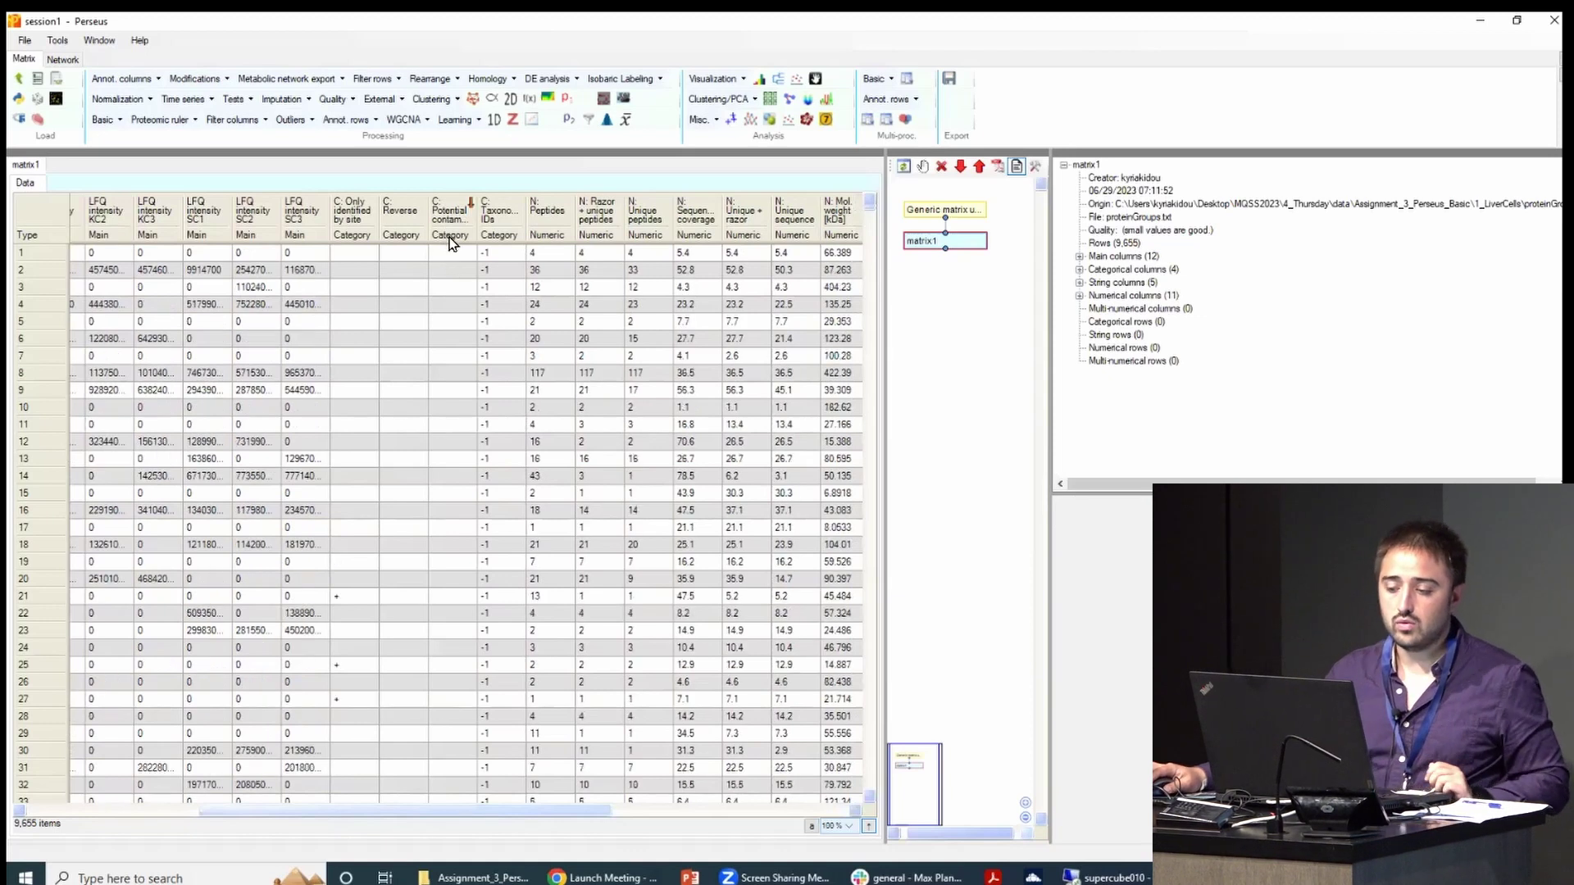
click(447, 239)
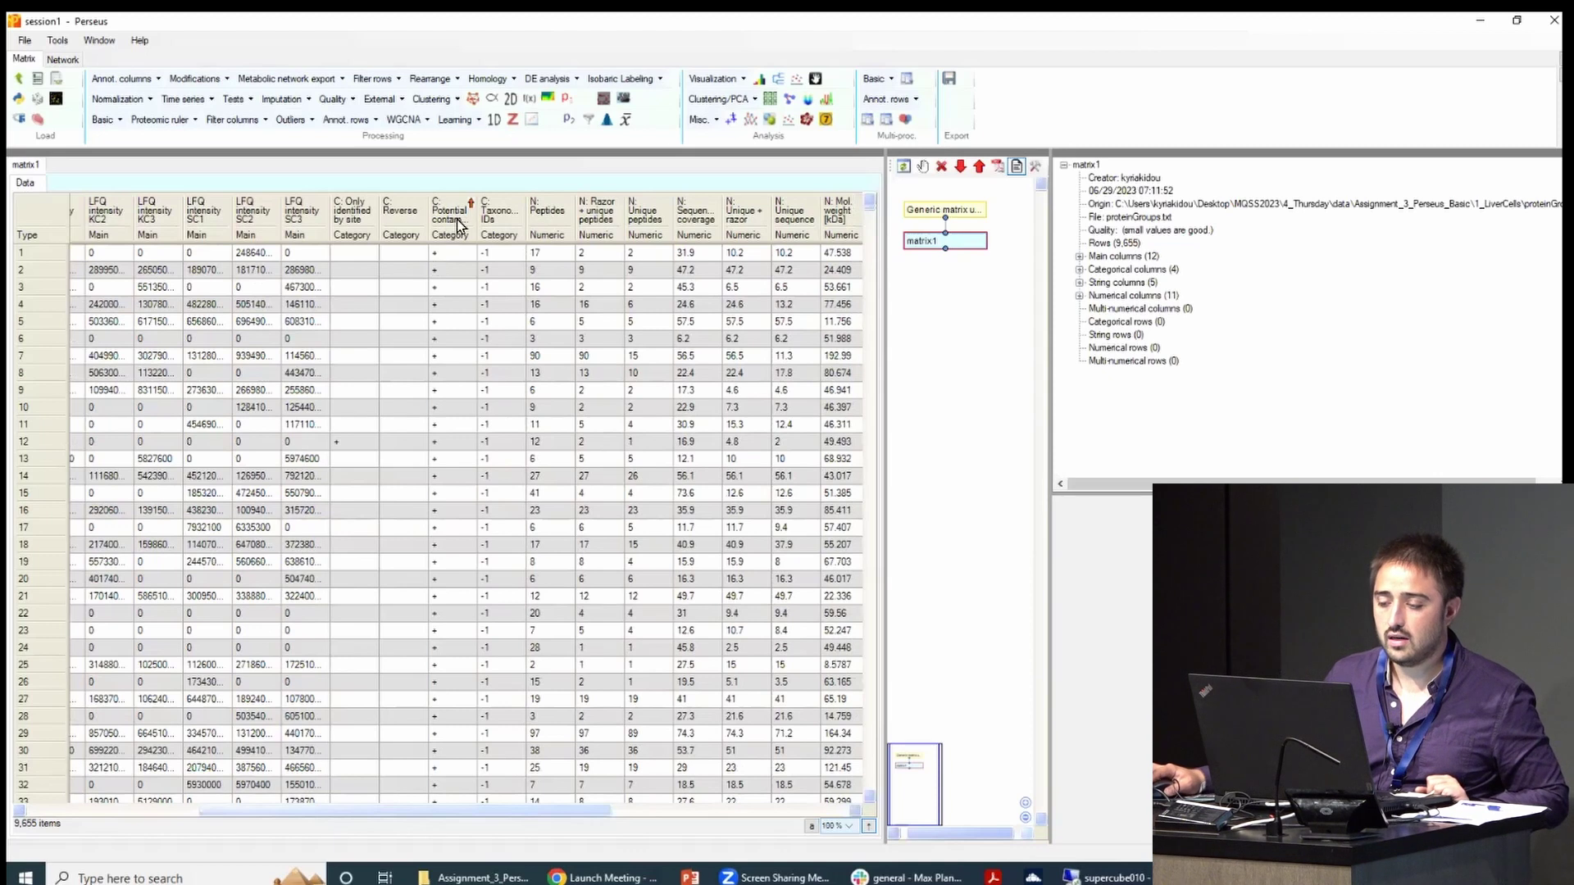
- Sort by Reverse, then by Only identified by site, with + rows listed first
click(406, 206)
click(406, 207)
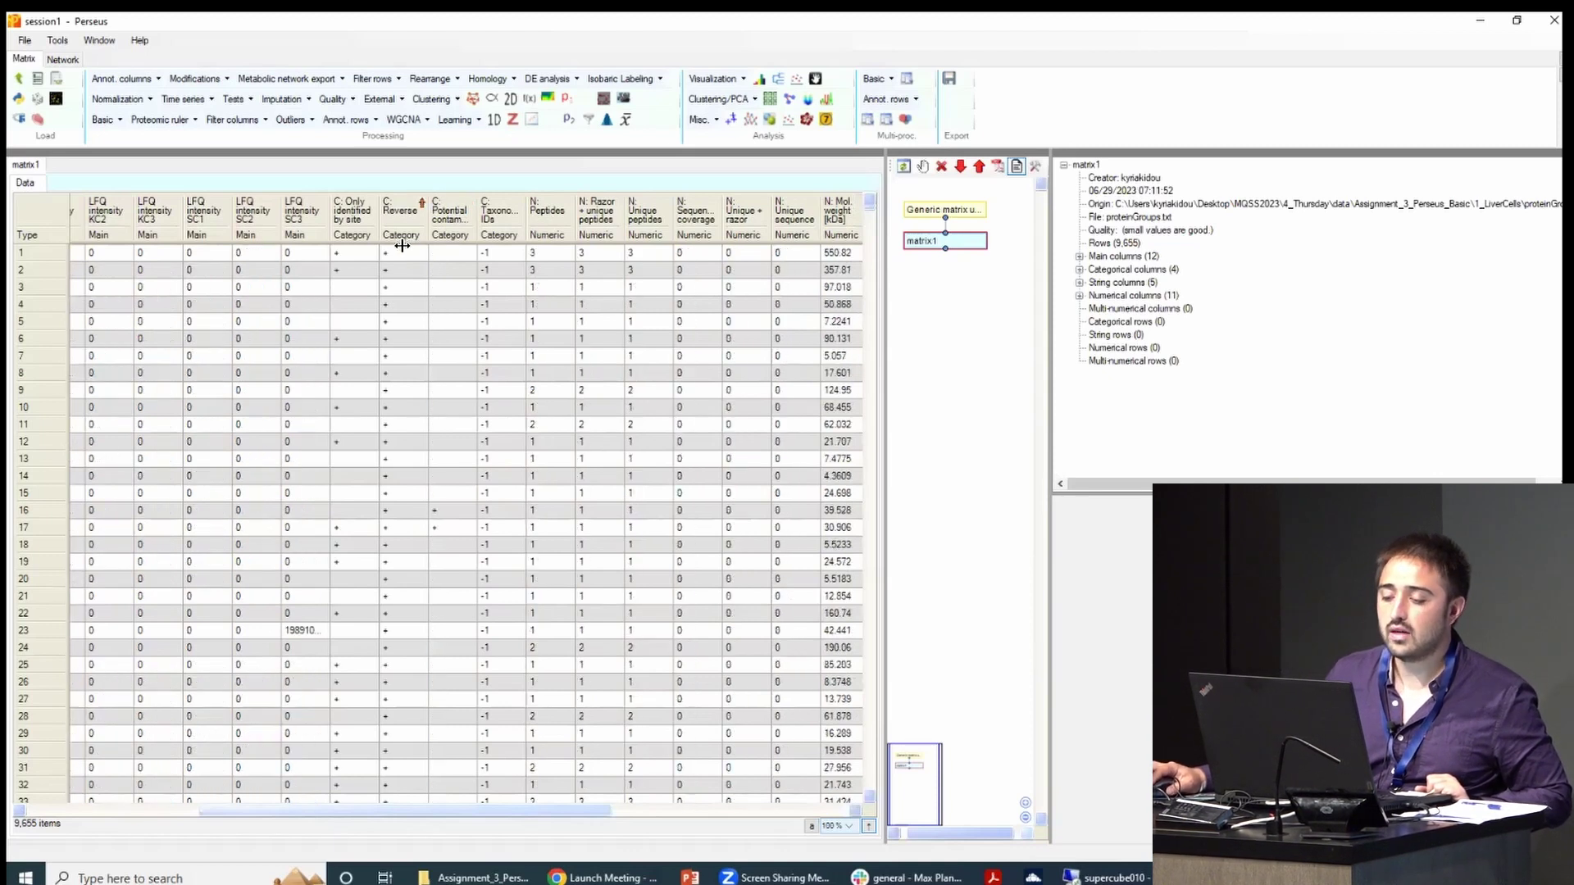
click(359, 211)
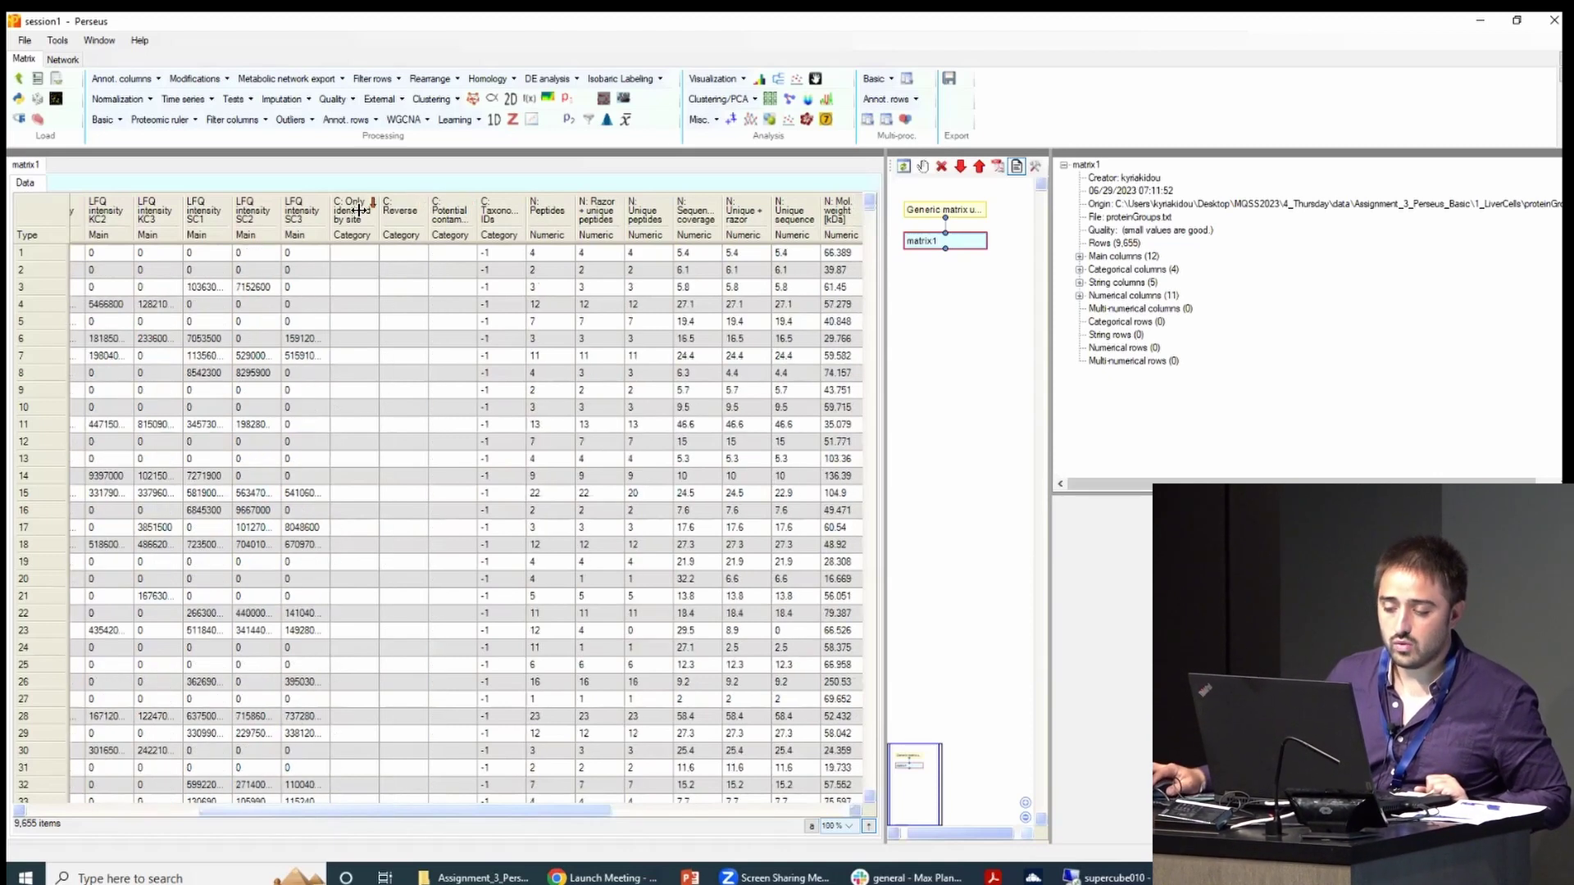
click(359, 209)
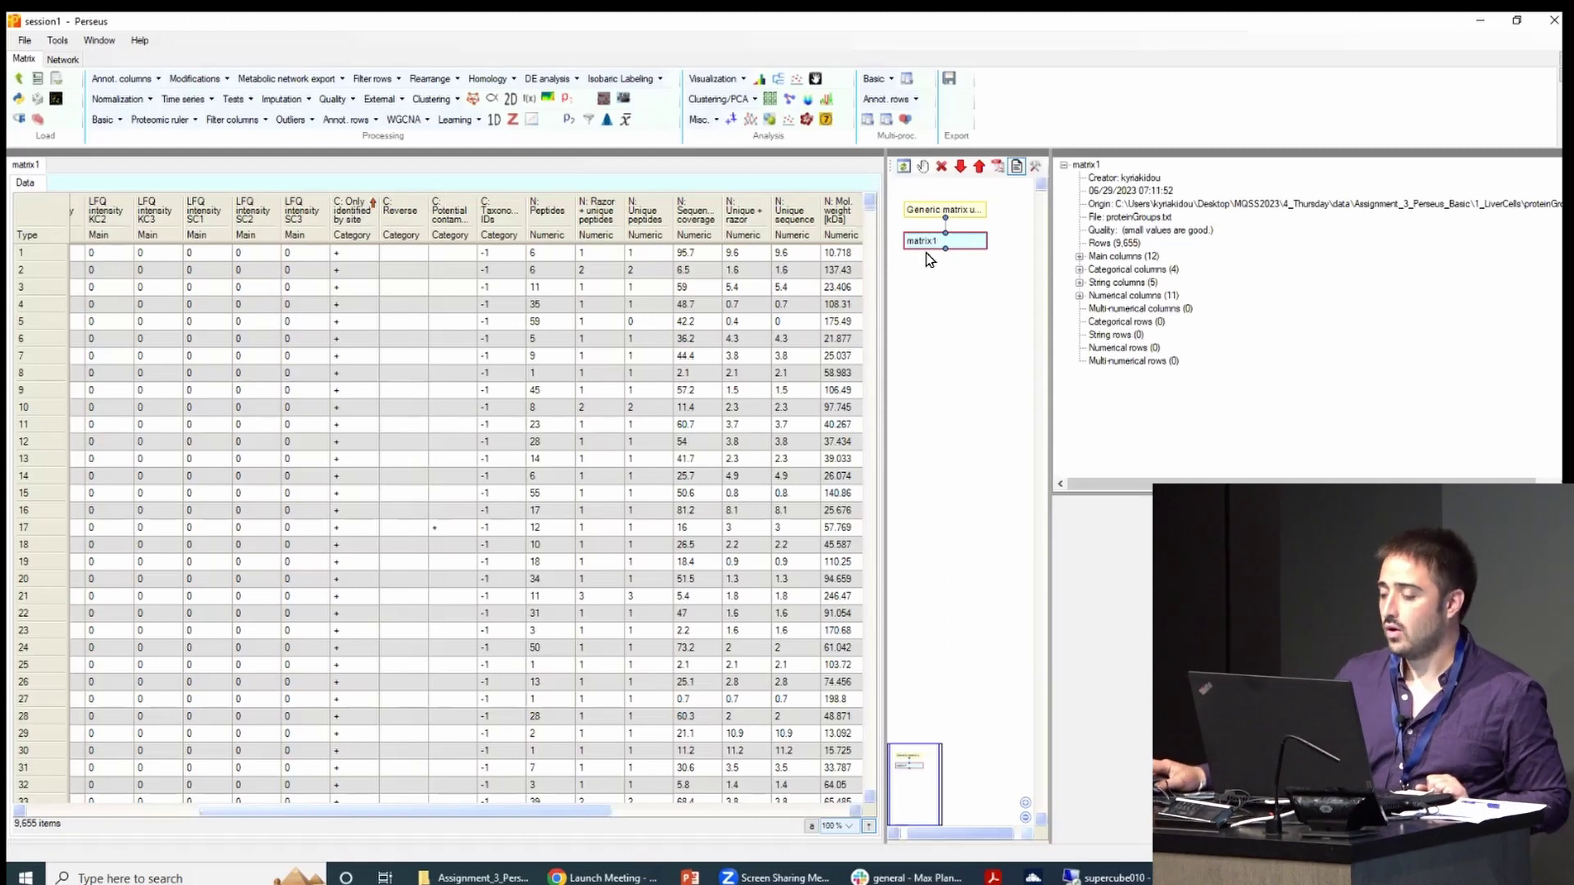
- Filter out rows marked + in Only identified by site with Remove matching rows, giving 9,260-row matrix2
click(585, 121)
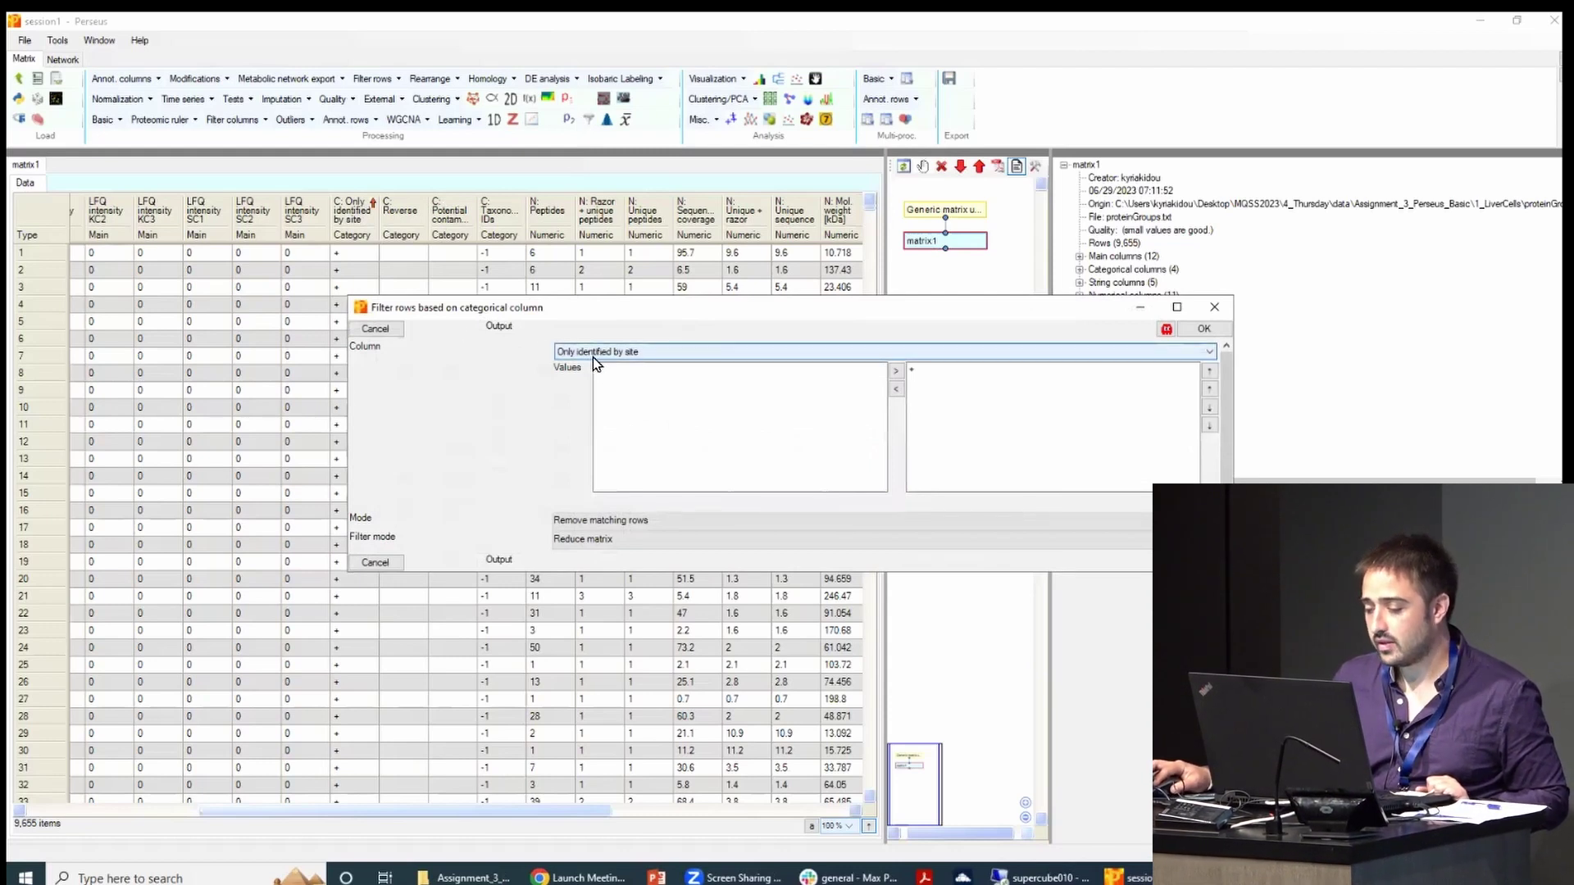
click(587, 523)
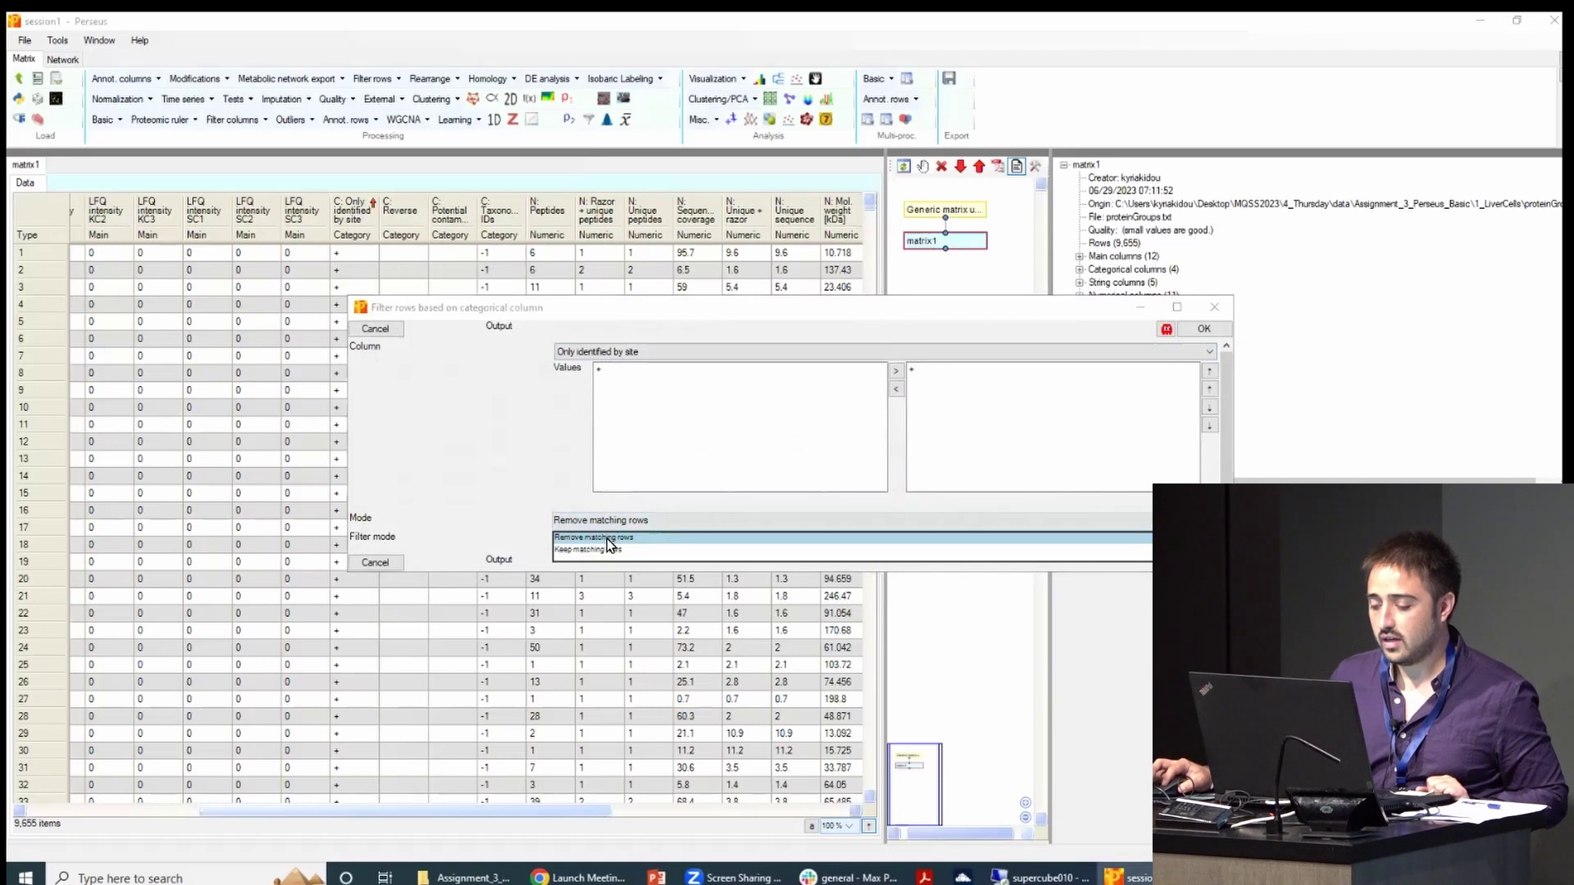
click(606, 538)
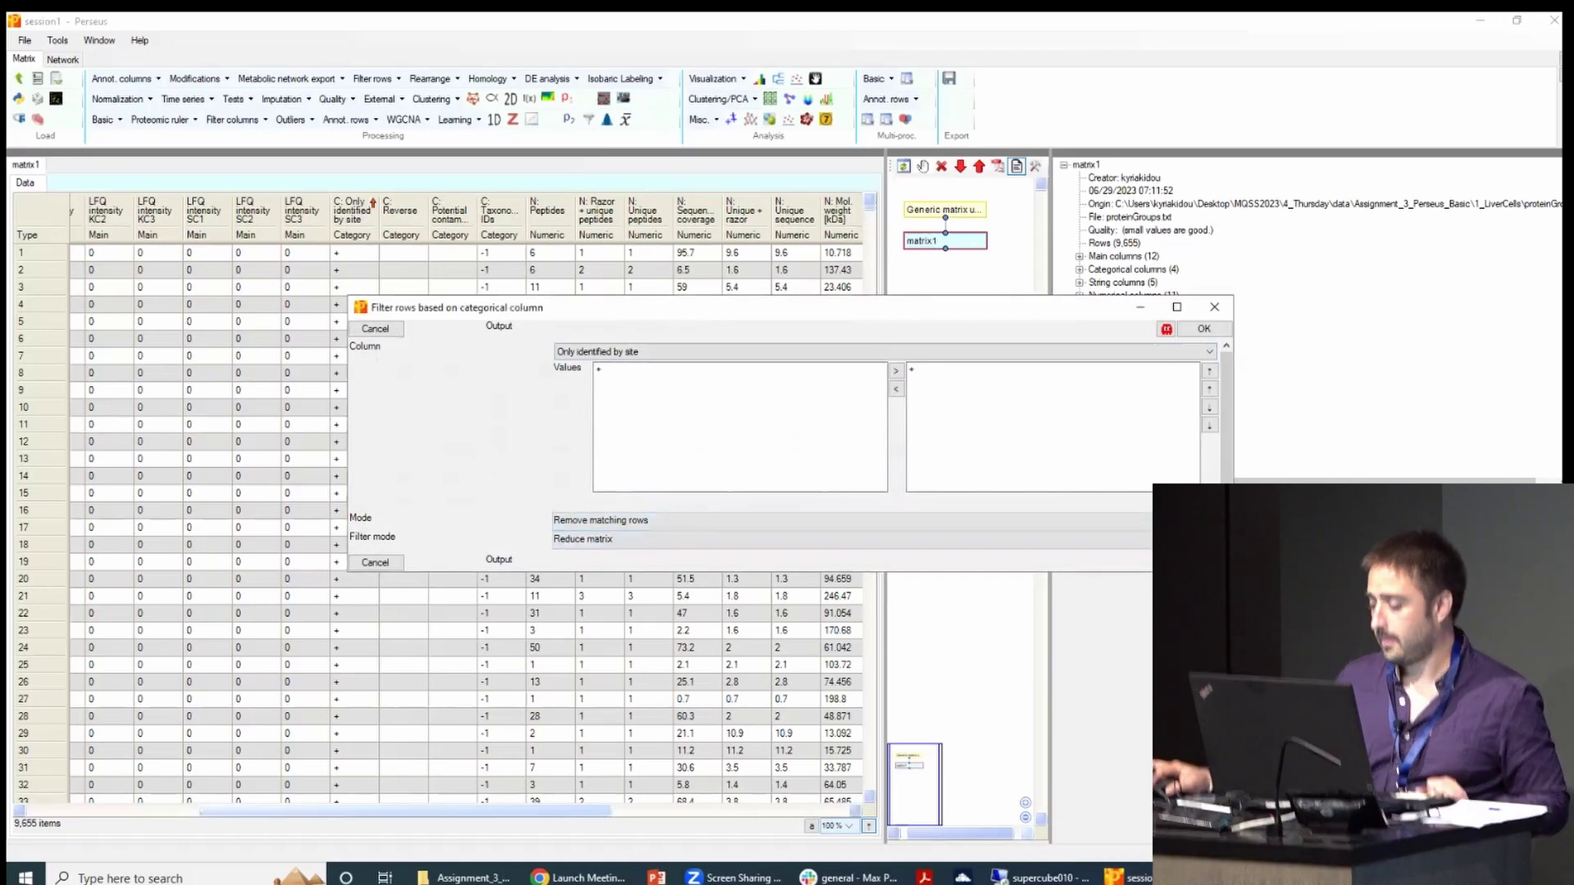
click(1203, 328)
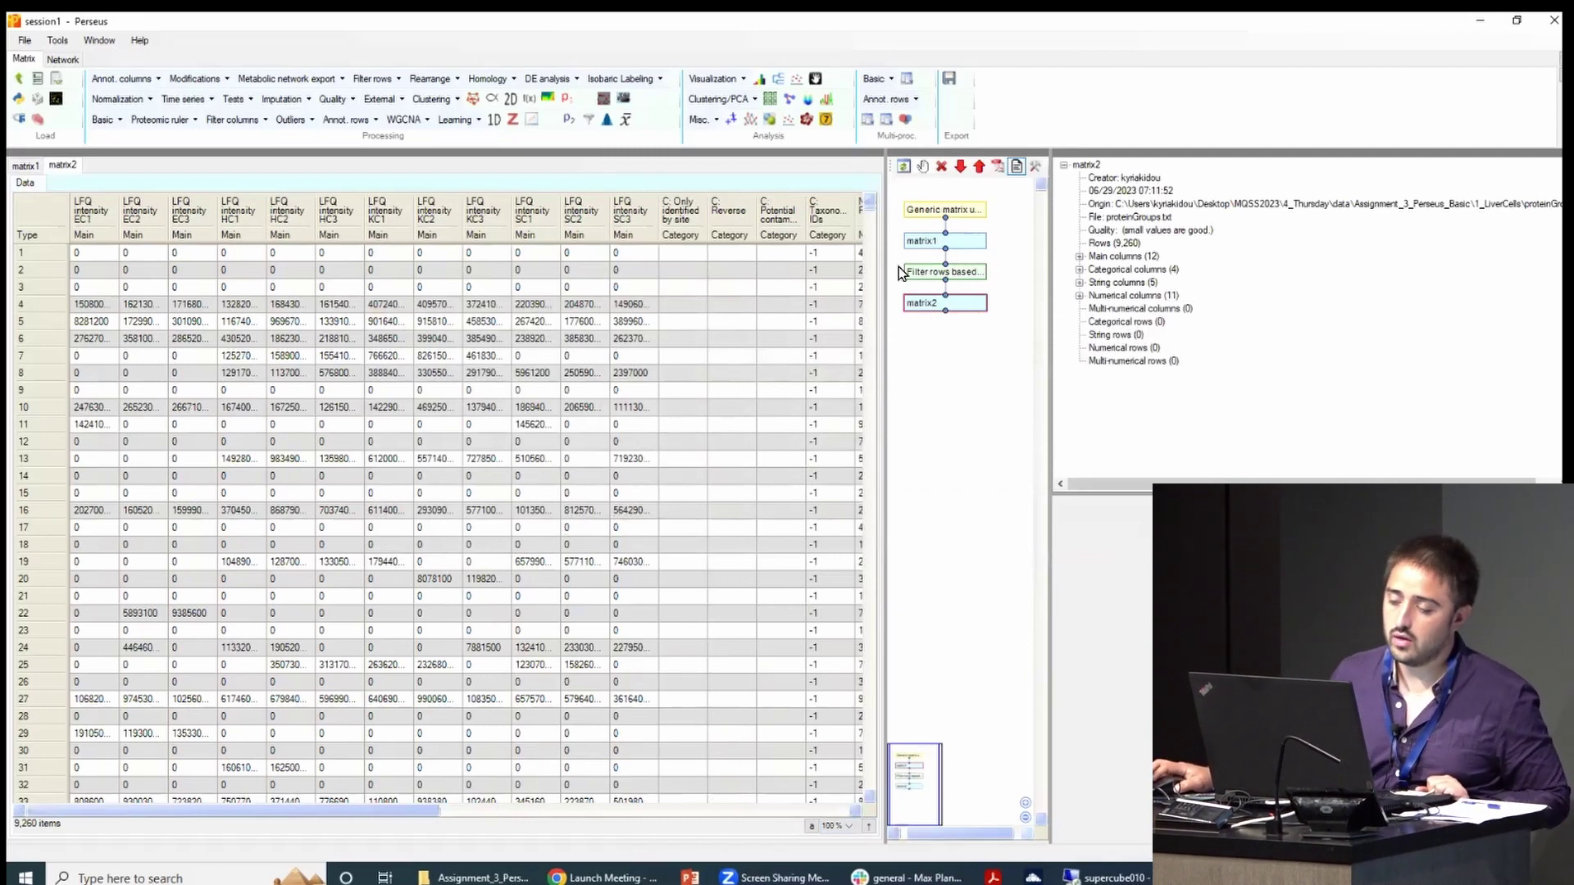
- Reopen Filter rows based on categorical column for matrix2 from the Filter rows options
click(589, 119)
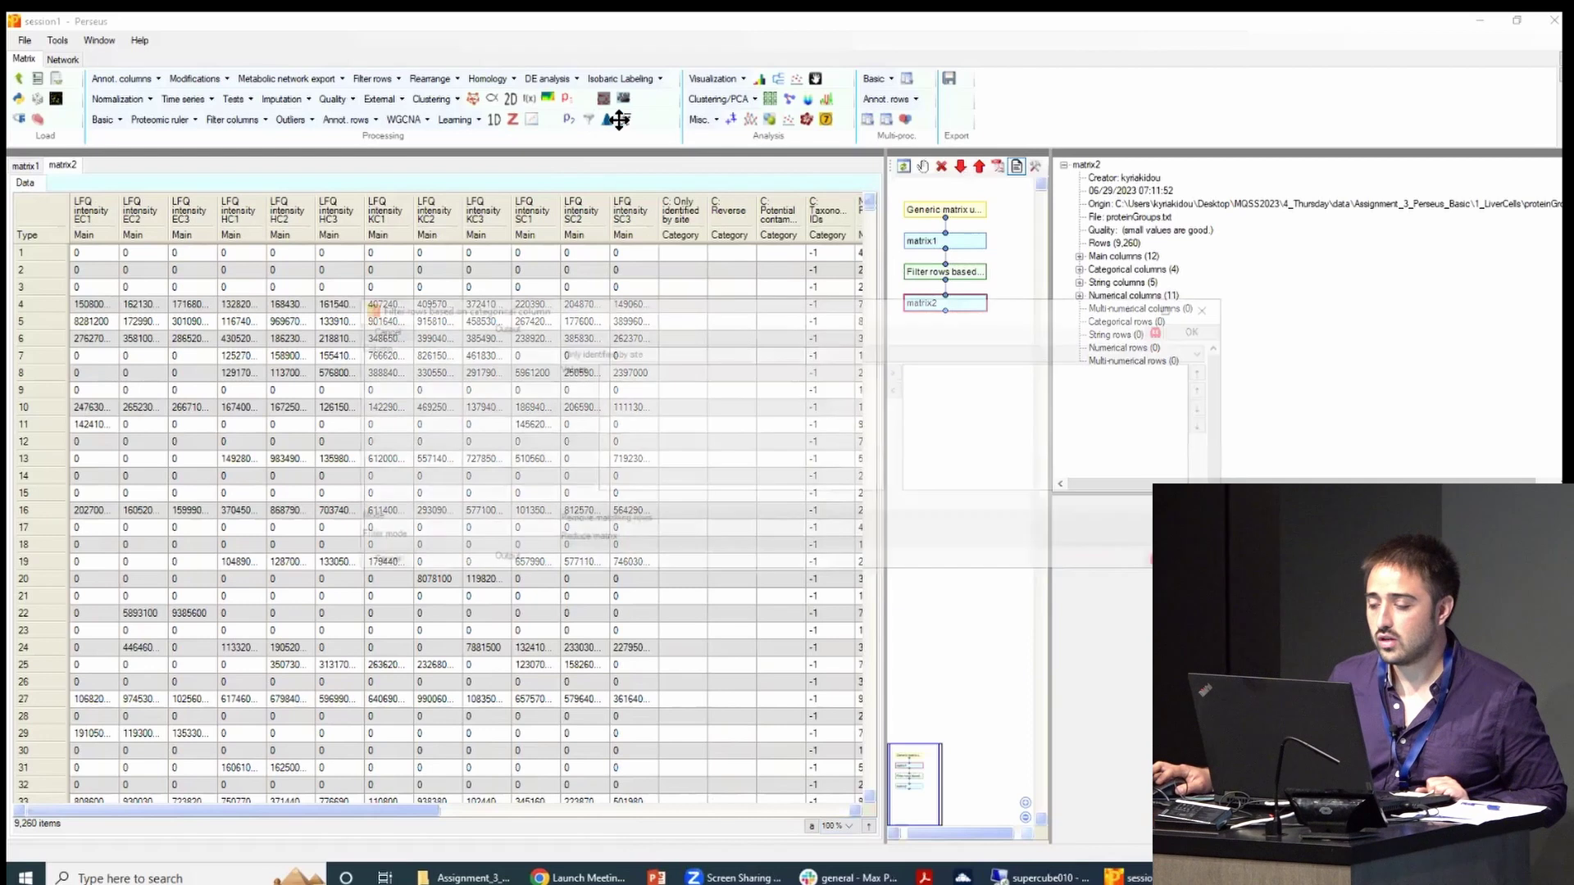
click(1210, 308)
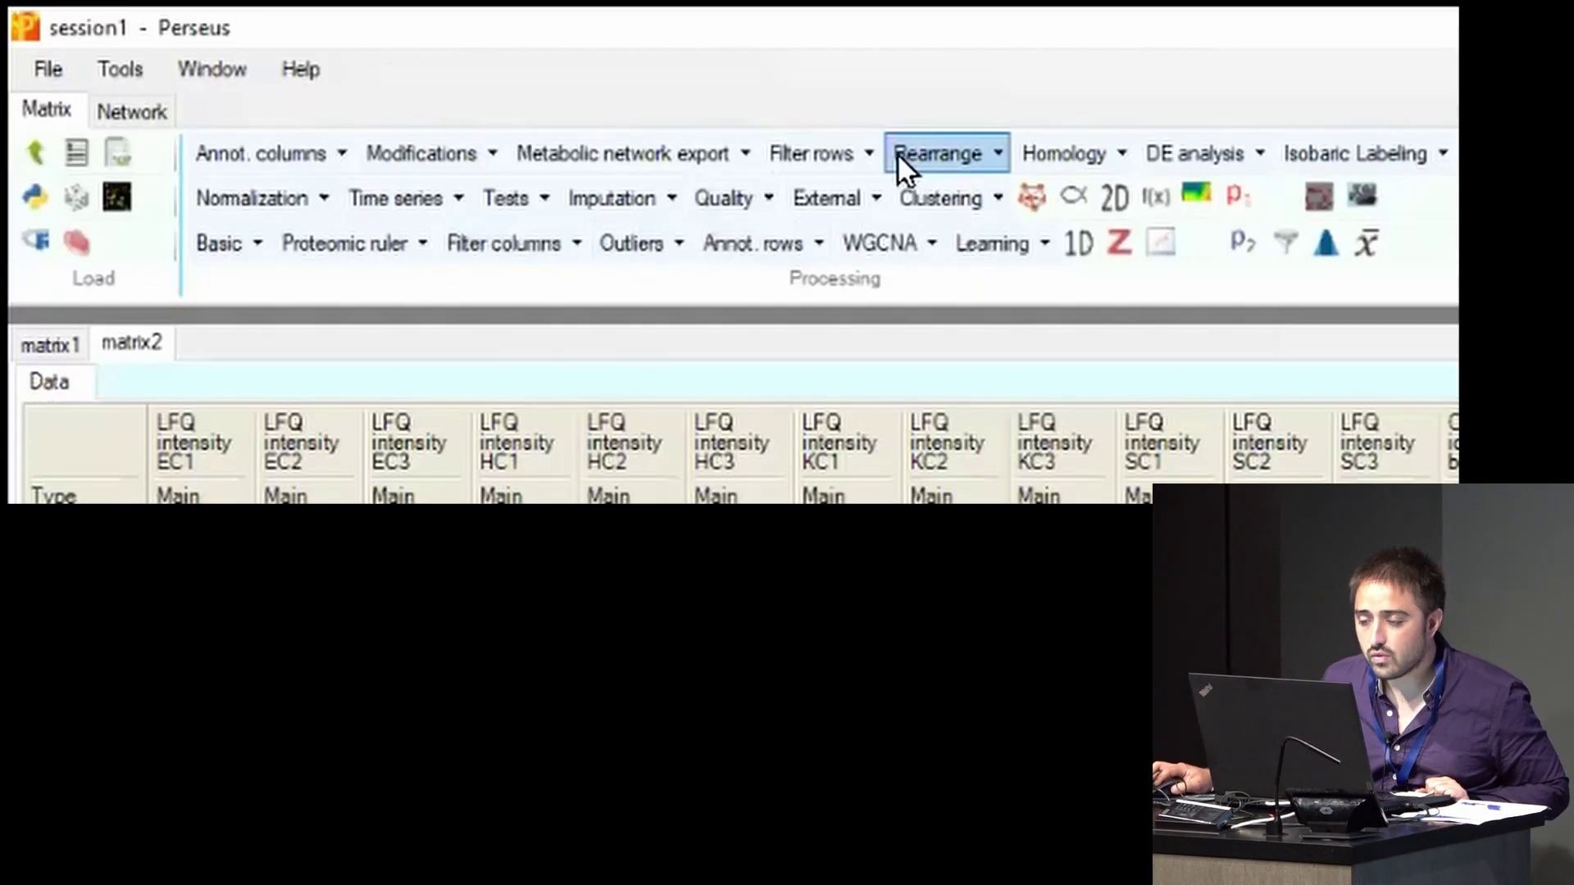
click(836, 153)
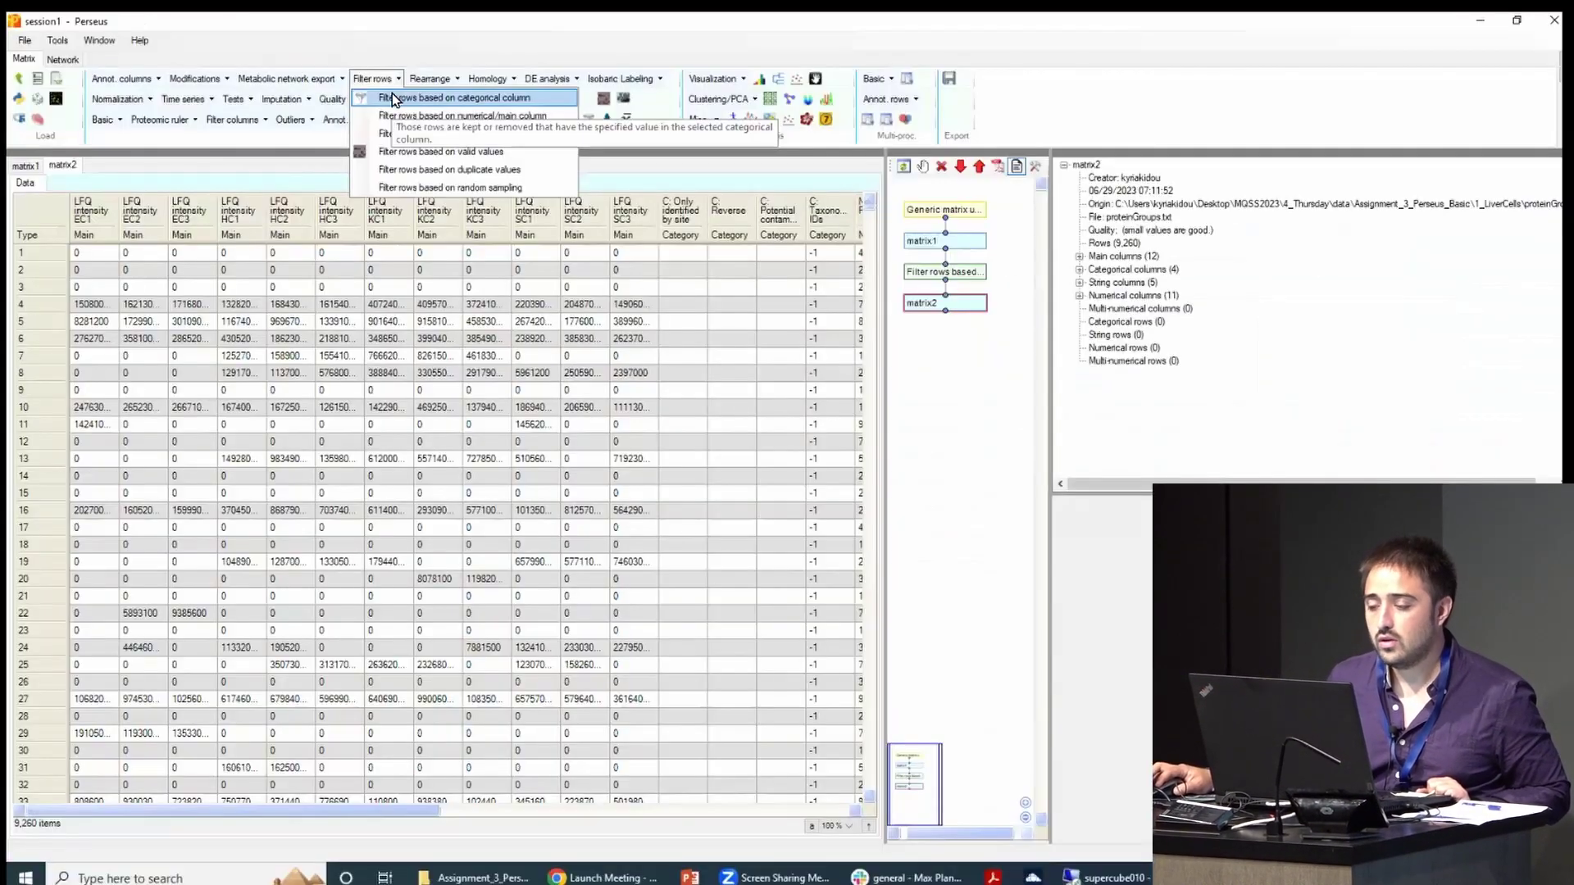
click(855, 194)
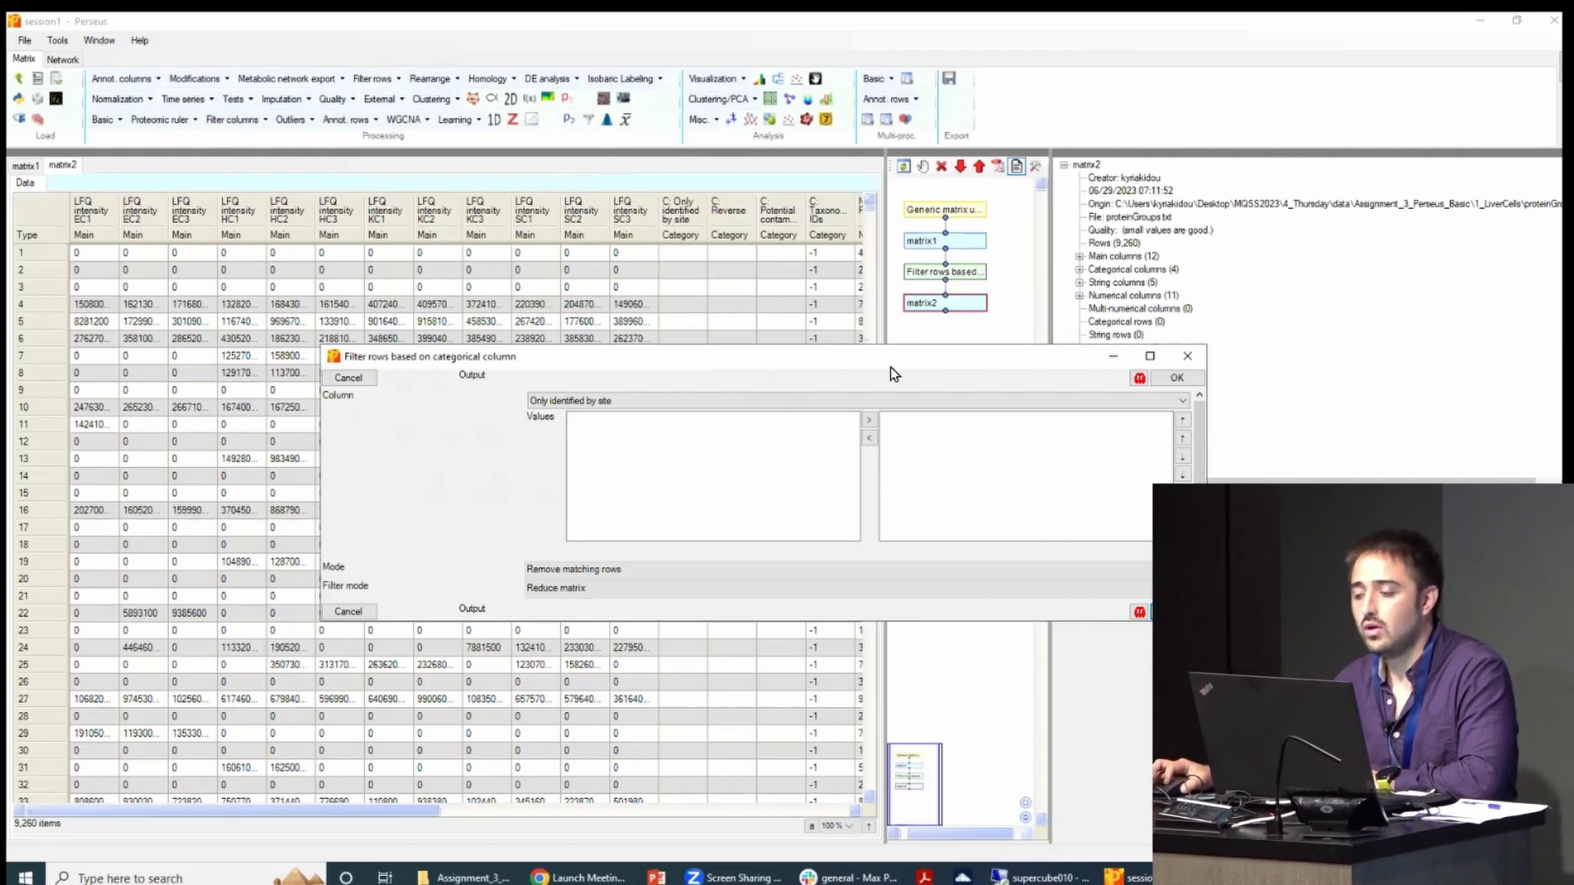
- Cancel the unused filter and sort matrix2 by Peptides so single-peptide protein groups come first
click(1177, 377)
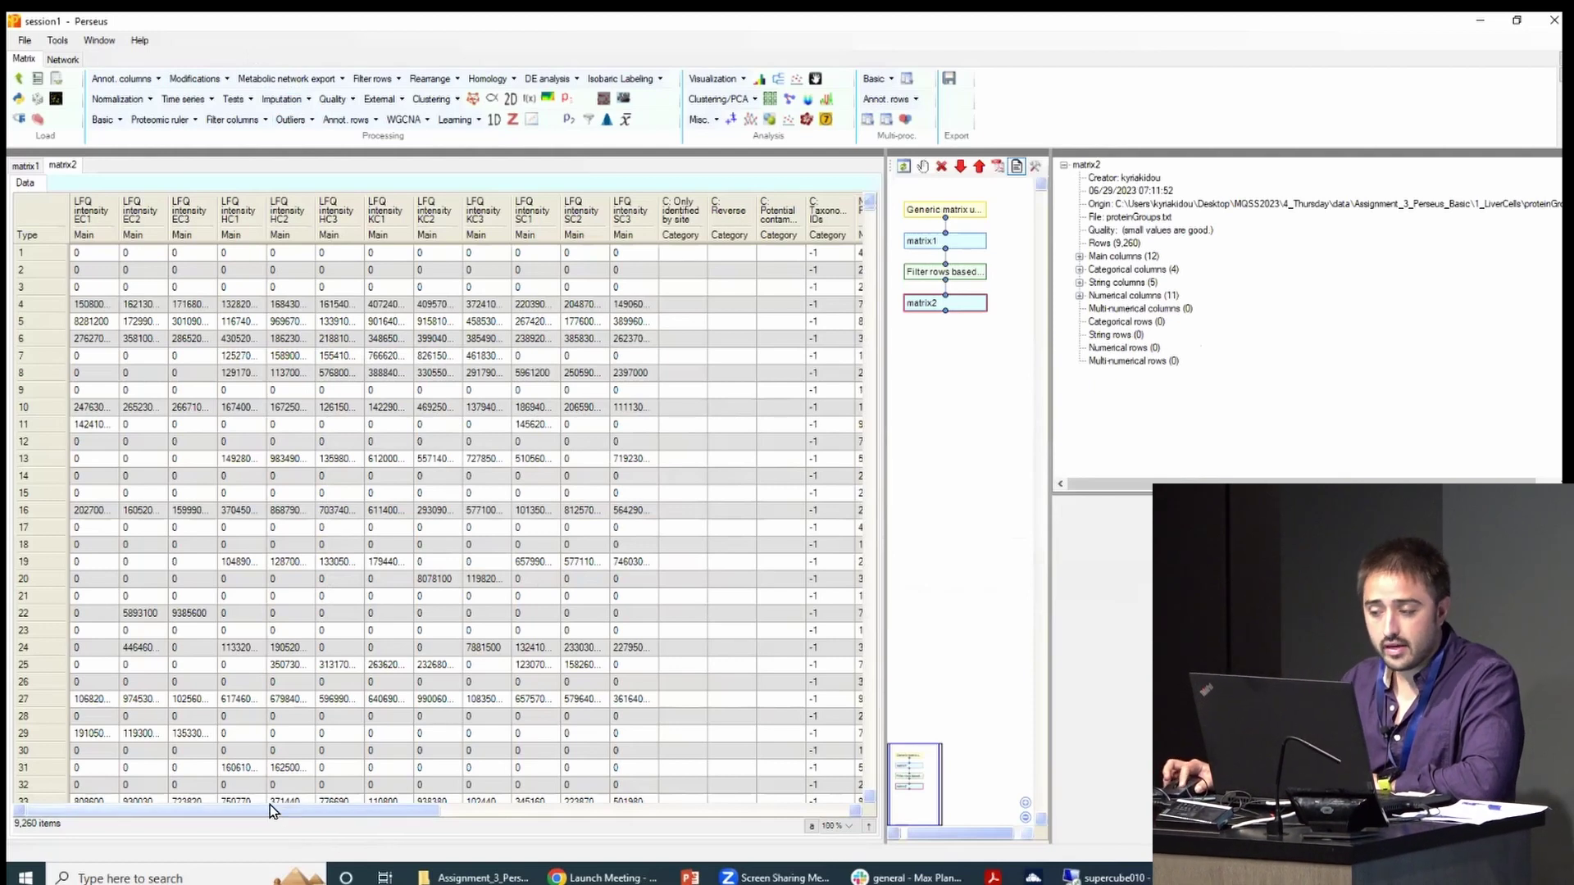
mouse_move(249, 810)
mouse_down()
mouse_move(479, 823)
mouse_move(237, 805)
mouse_up()
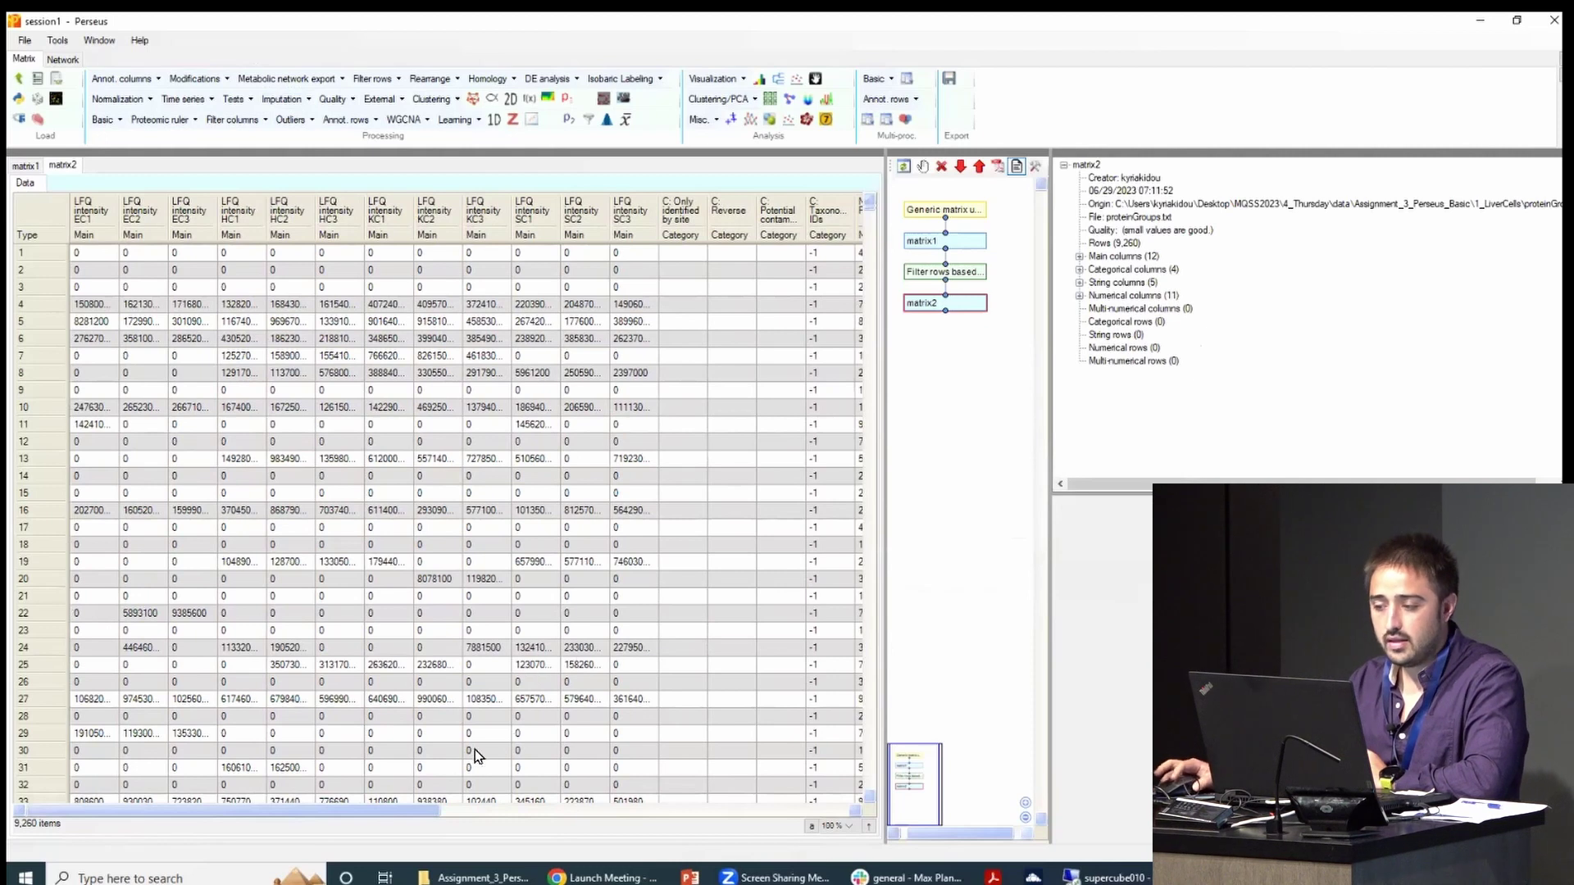
drag(227, 814, 362, 815)
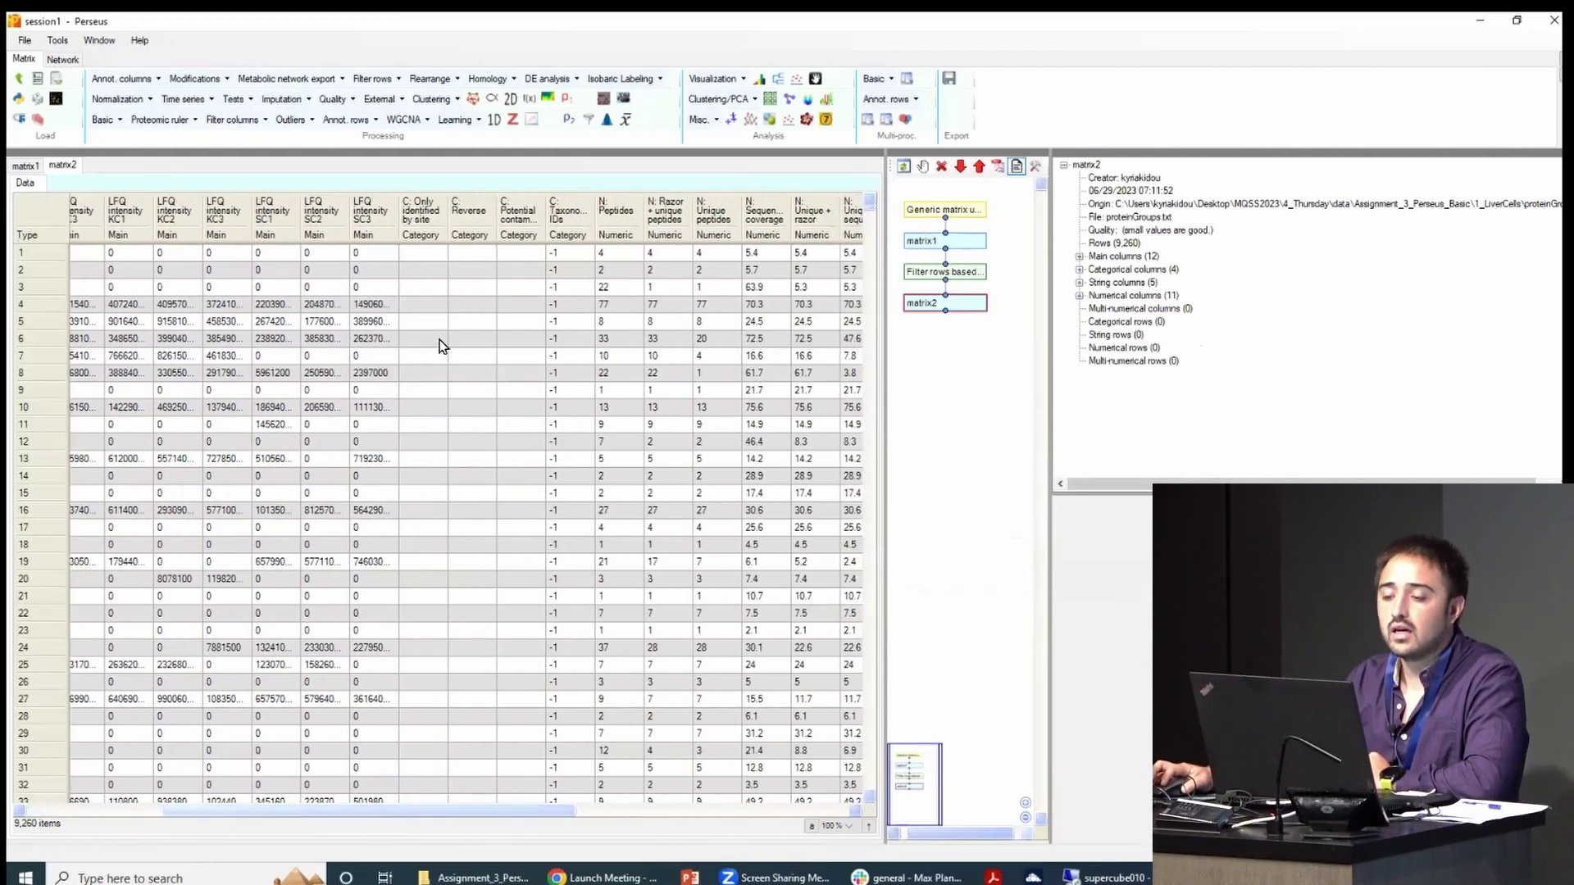
click(426, 206)
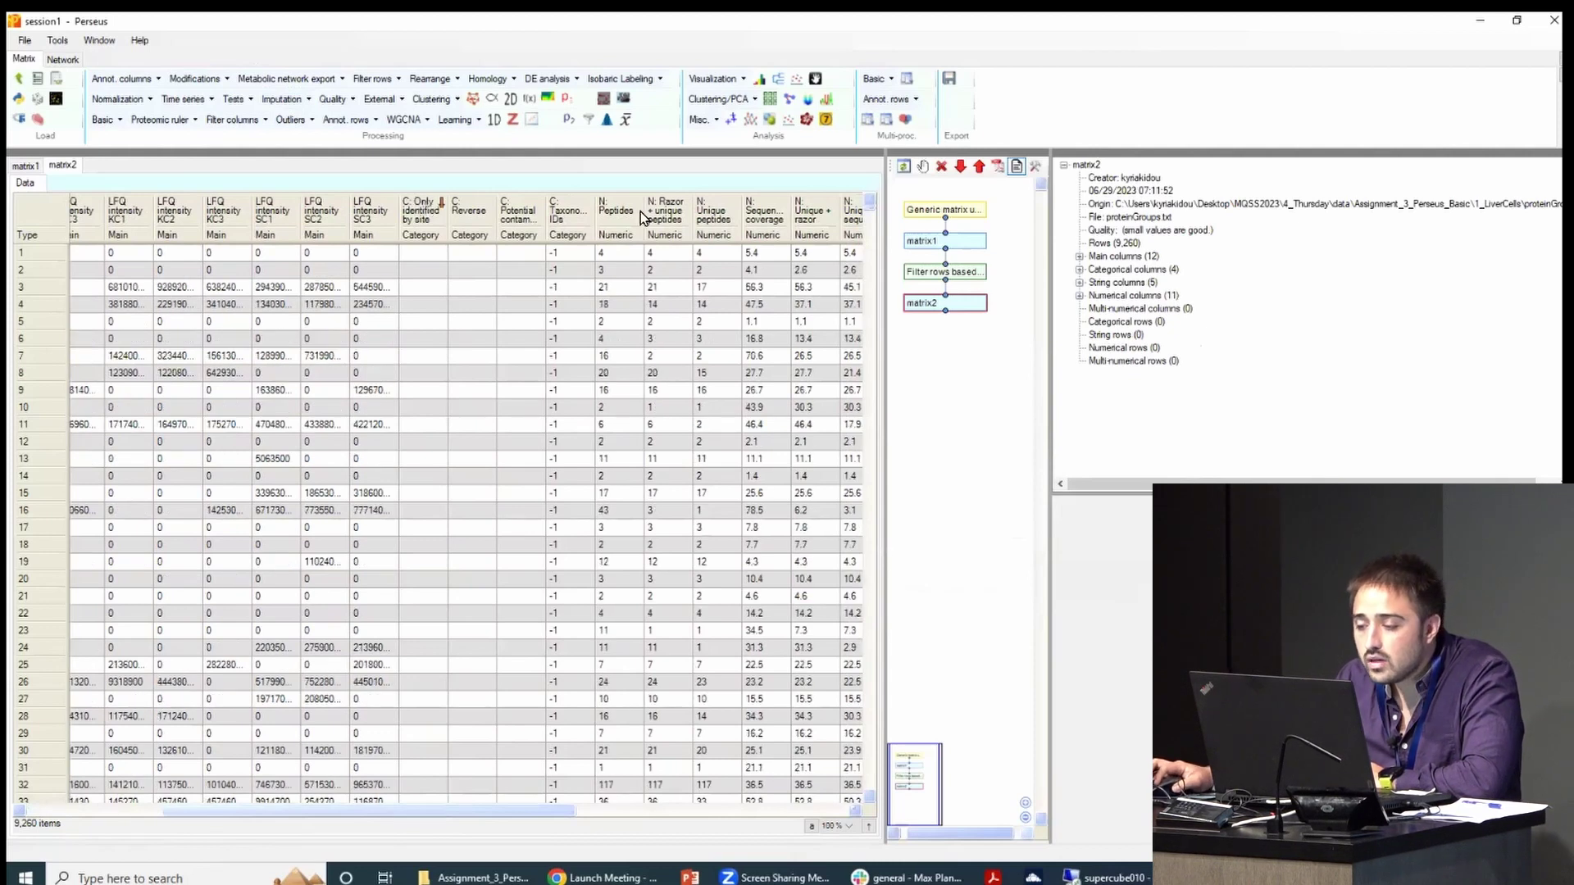
click(570, 218)
click(580, 218)
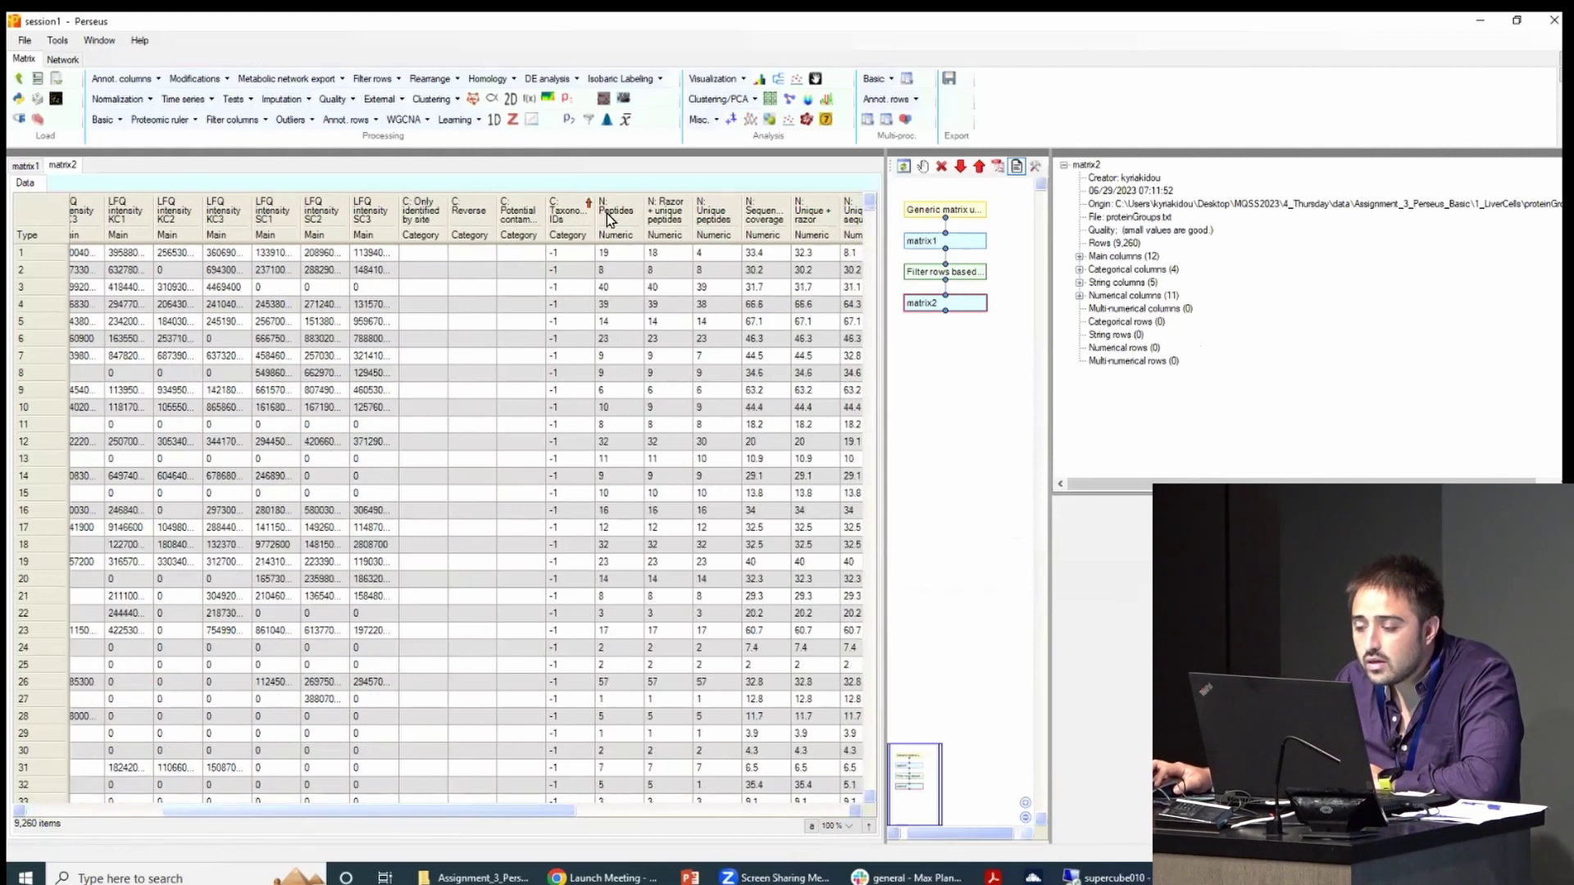
click(616, 218)
- Display the proteinGroups.txt Generic matrix upload settings enlarged to show the Main, Numerical, Categorical and Text lists
click(945, 210)
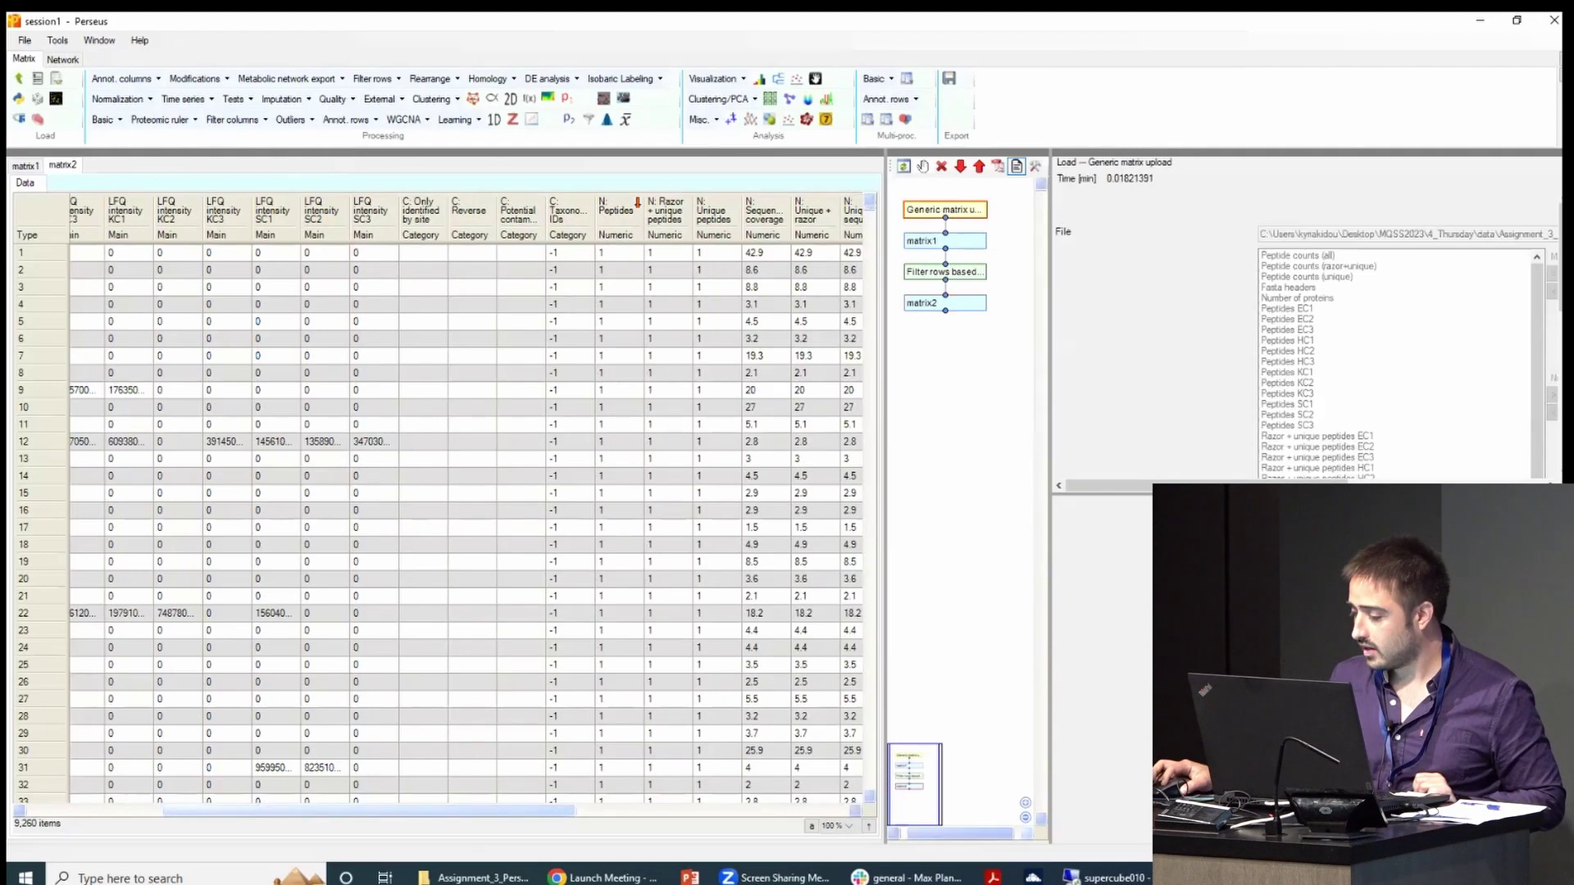
drag(1051, 373, 603, 369)
drag(1148, 488, 1147, 620)
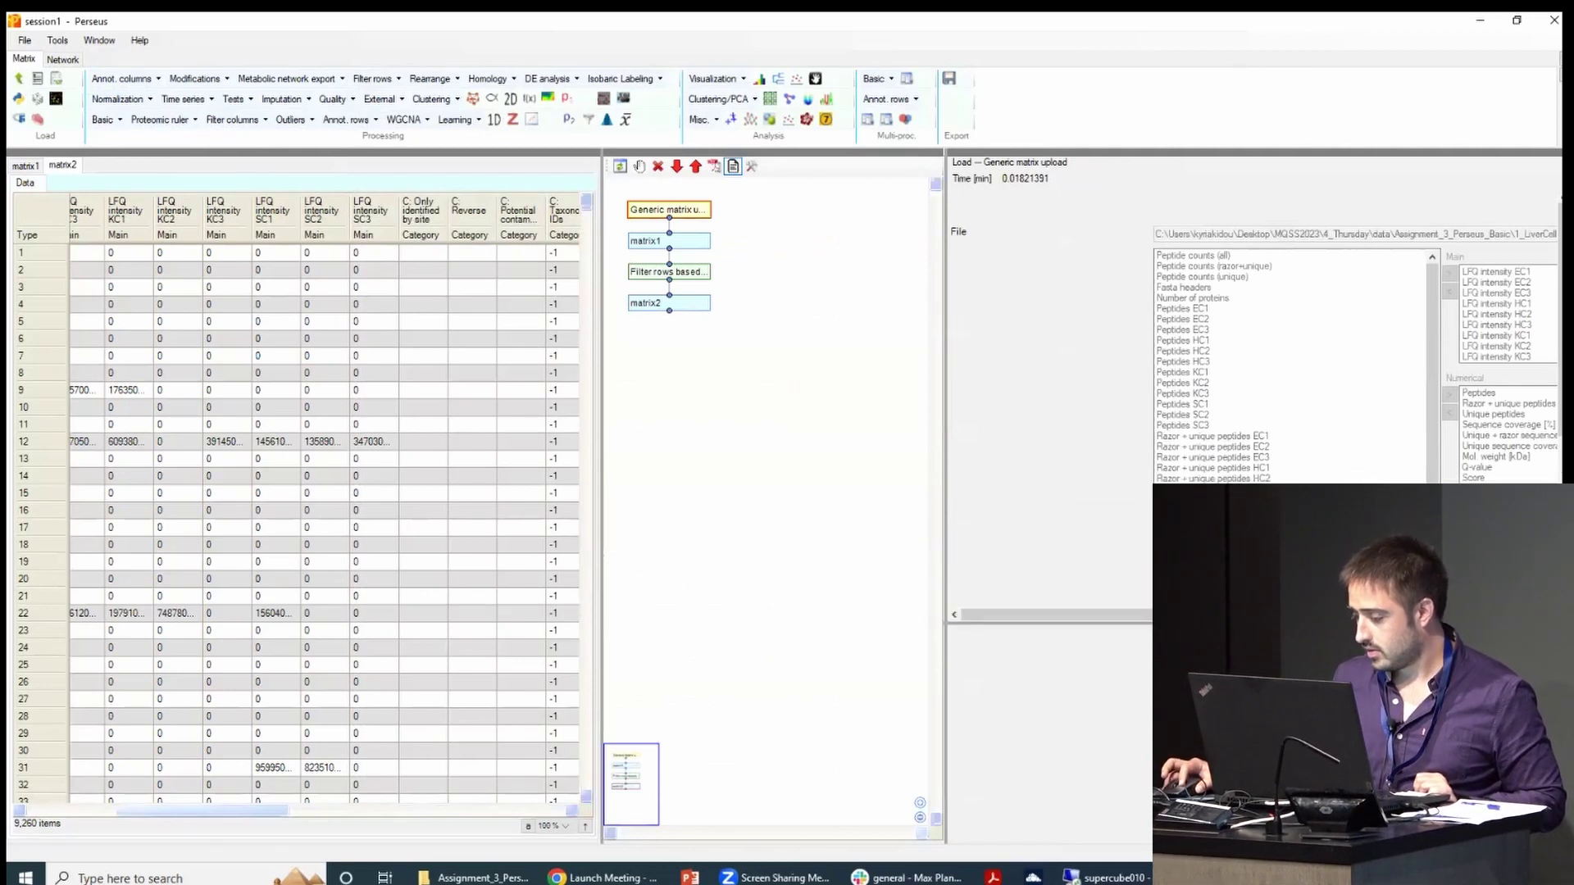
drag(771, 633, 771, 736)
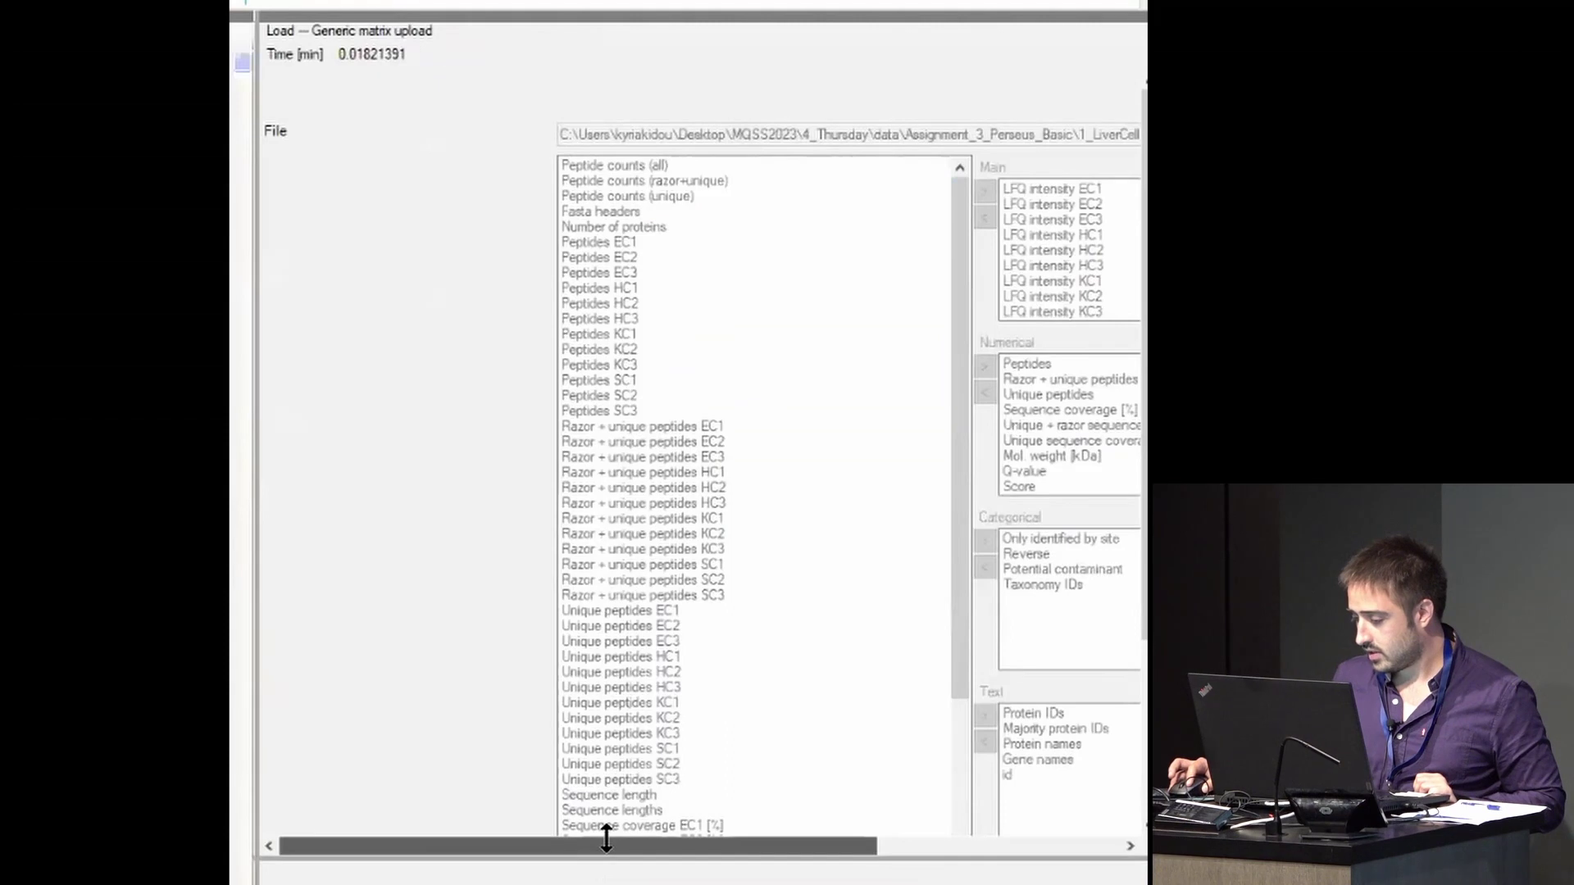
drag(1185, 723, 1276, 723)
drag(735, 846, 819, 846)
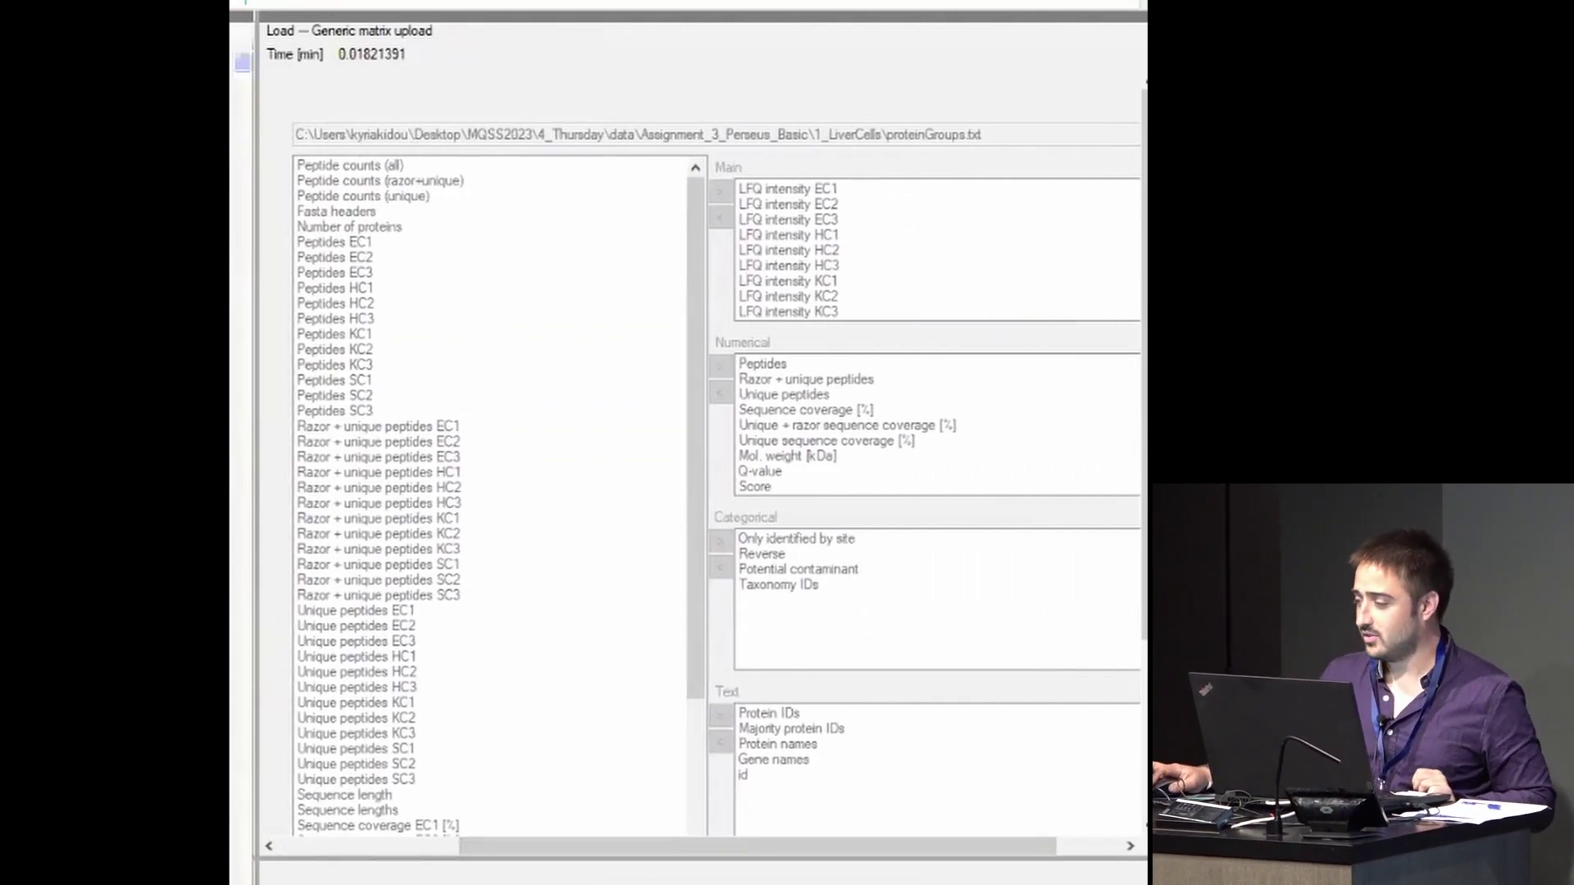
scroll(713, 467, down, 2)
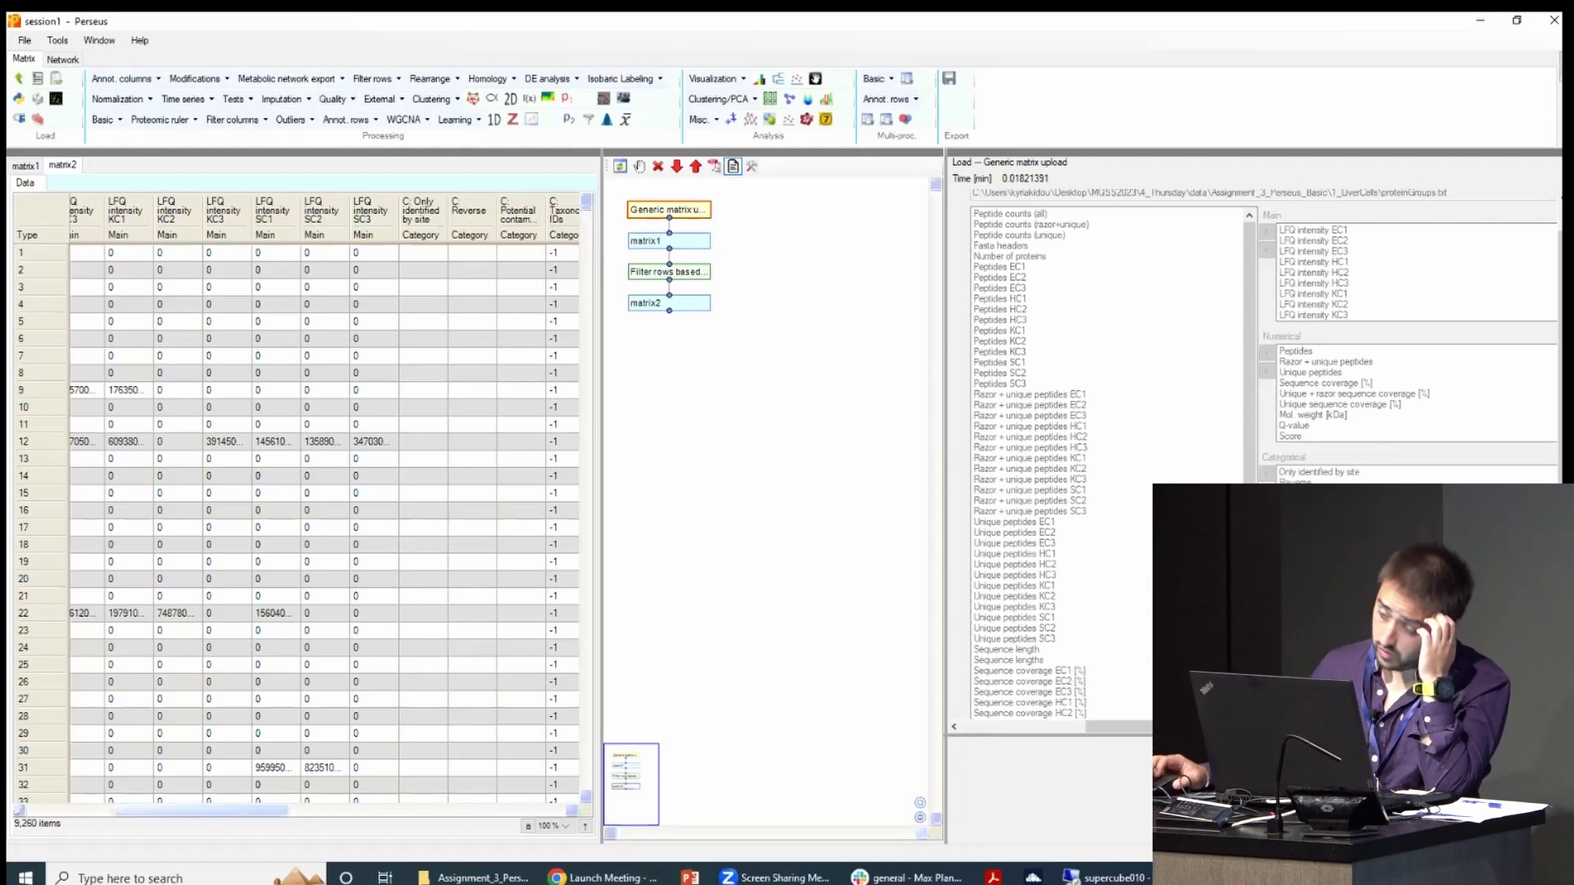
- Filter matrix2 on the Reverse column to drop reverse hits, yielding matrix3 with 9,169 rows
click(673, 271)
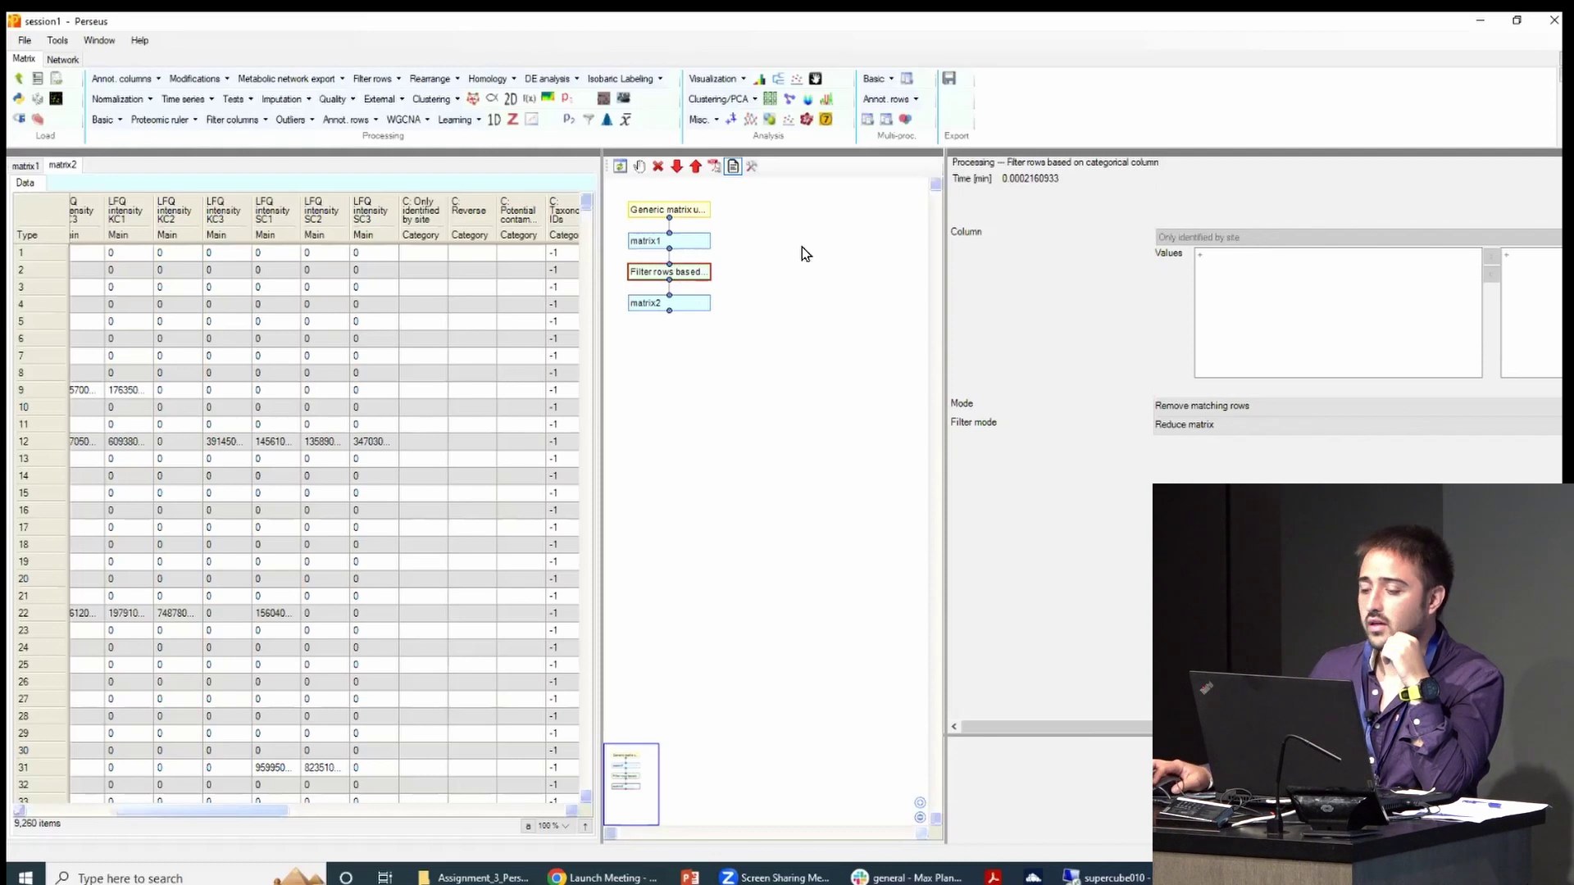
click(647, 308)
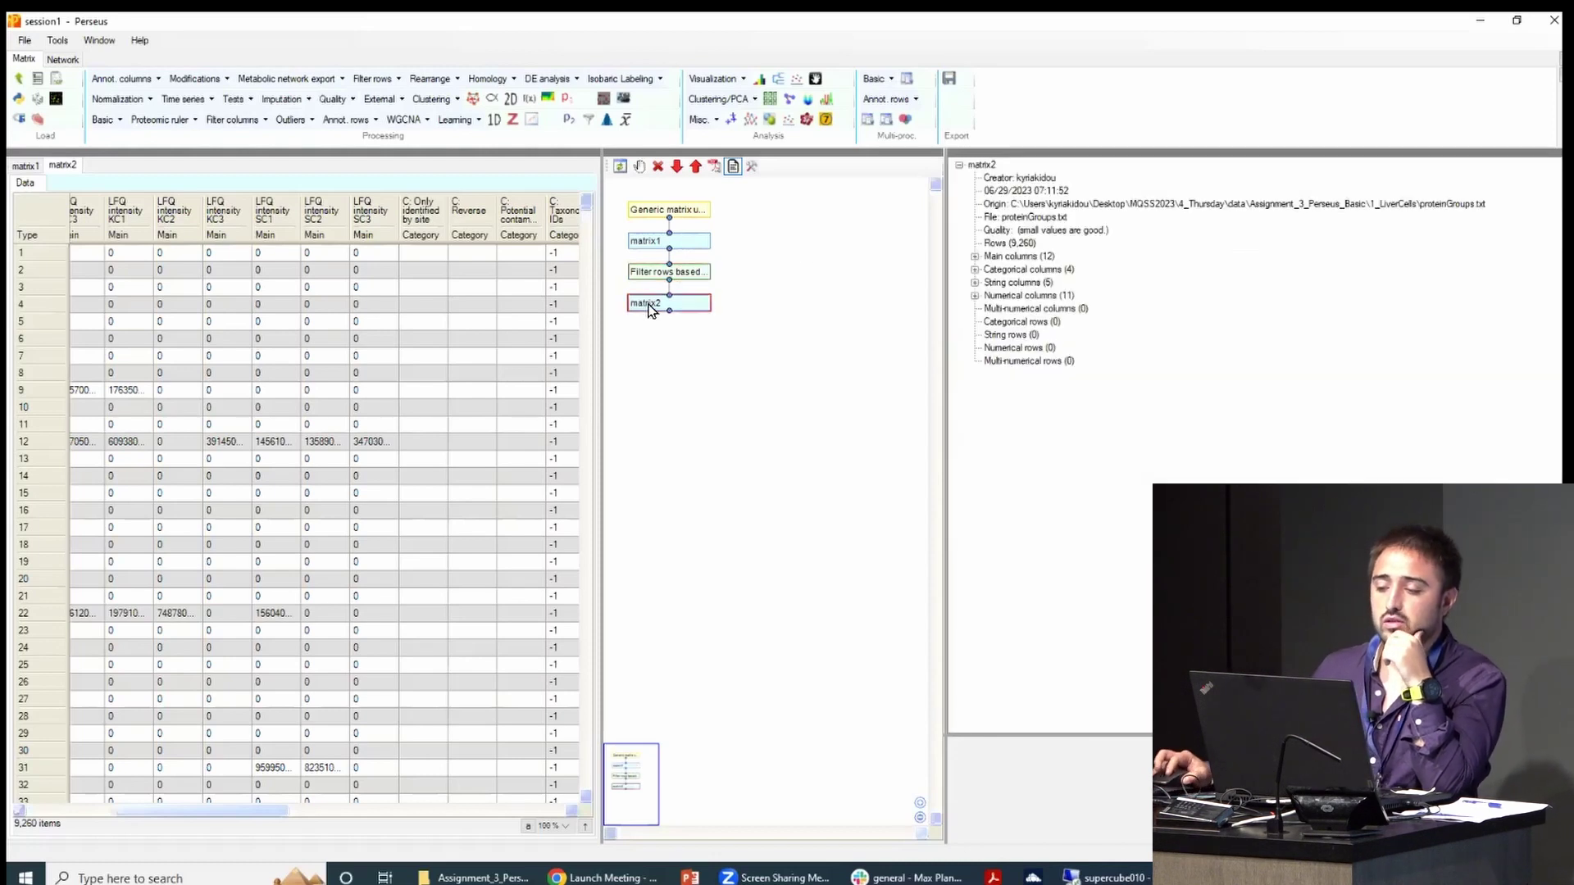
click(584, 119)
click(645, 352)
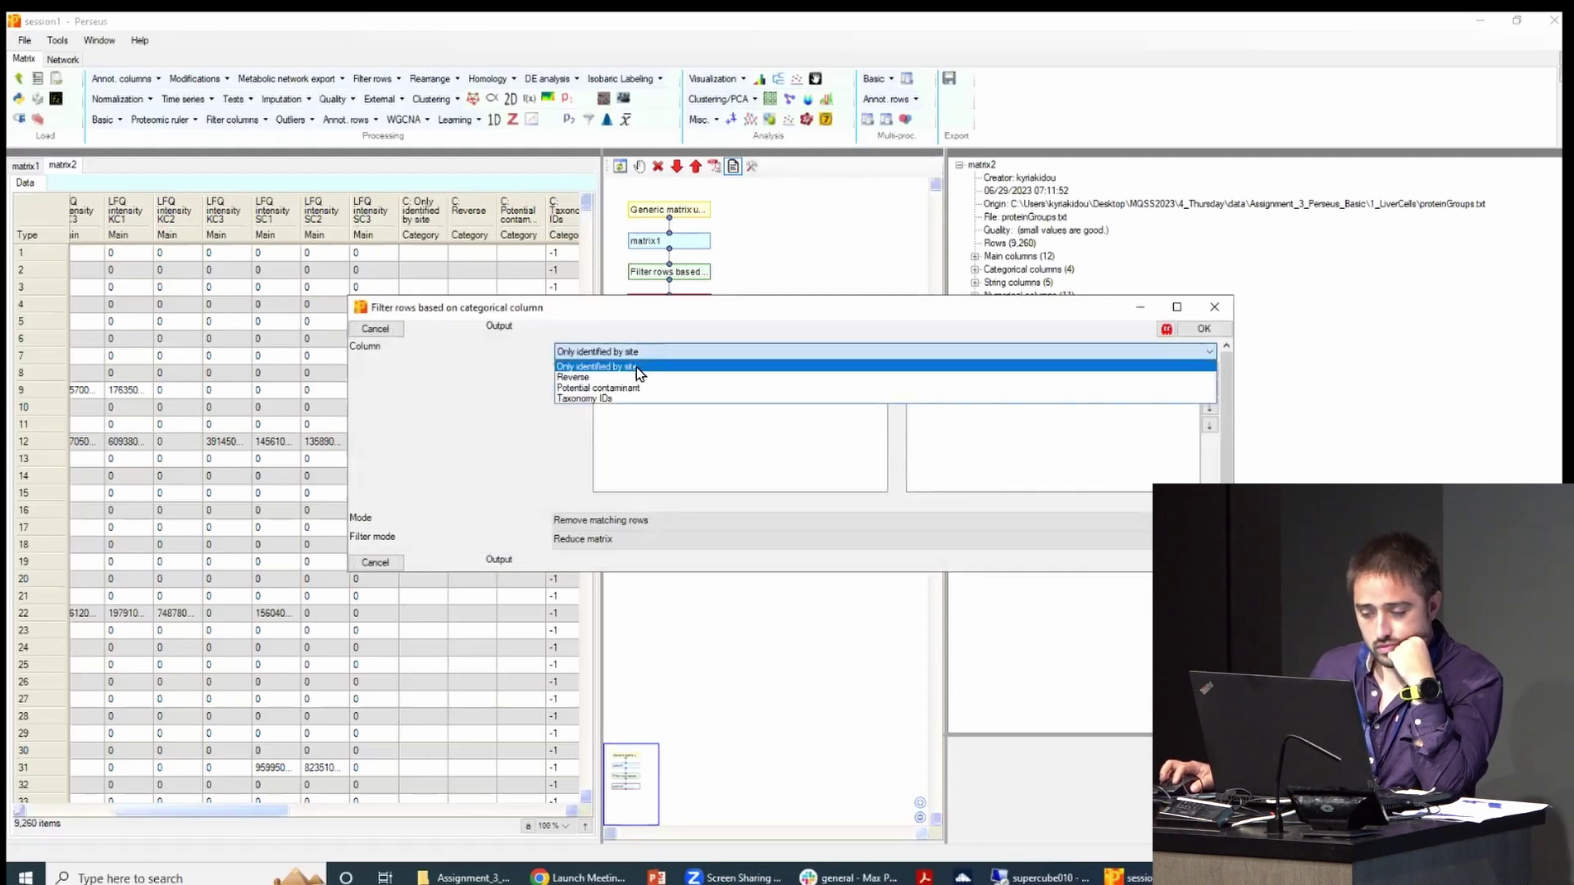
click(632, 379)
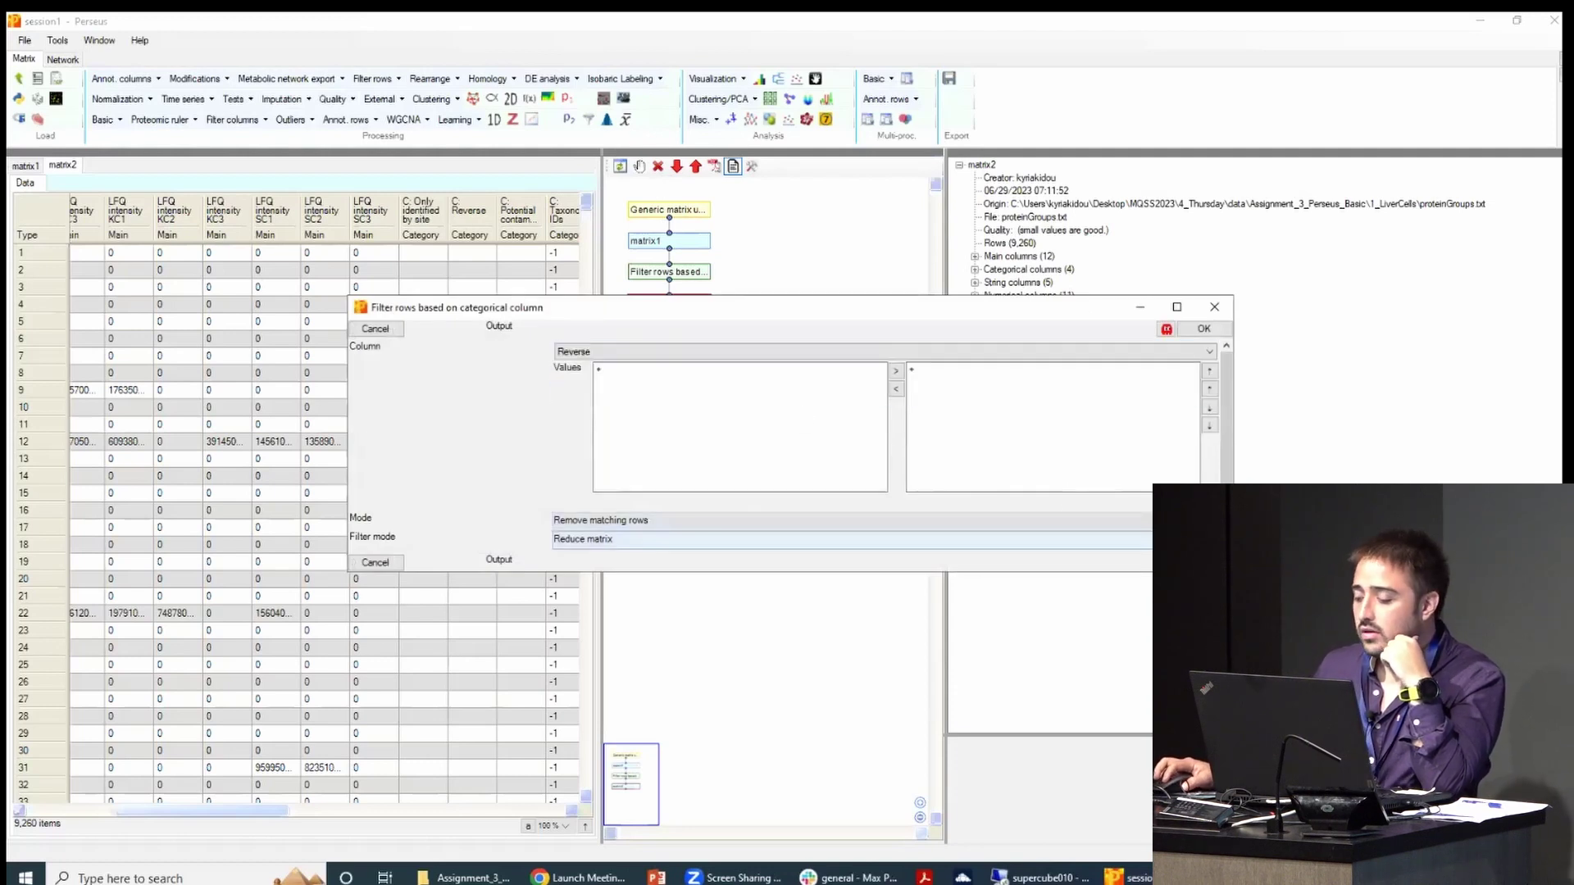
click(1204, 328)
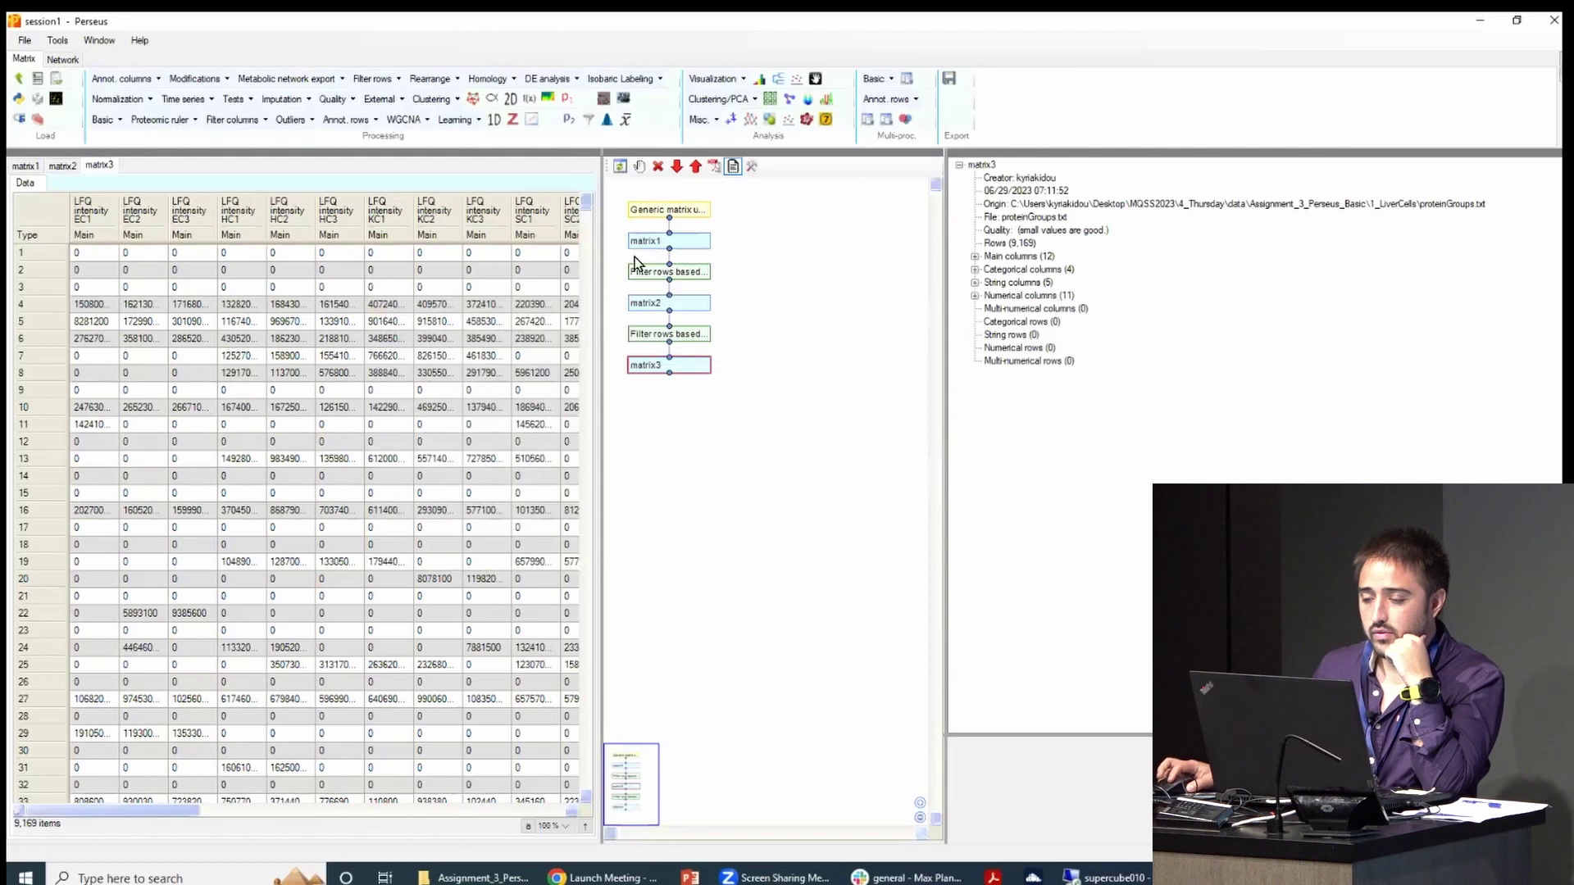
- Filter matrix3 on the Potential contaminant column, yielding matrix4 with 9,026 rows
click(588, 120)
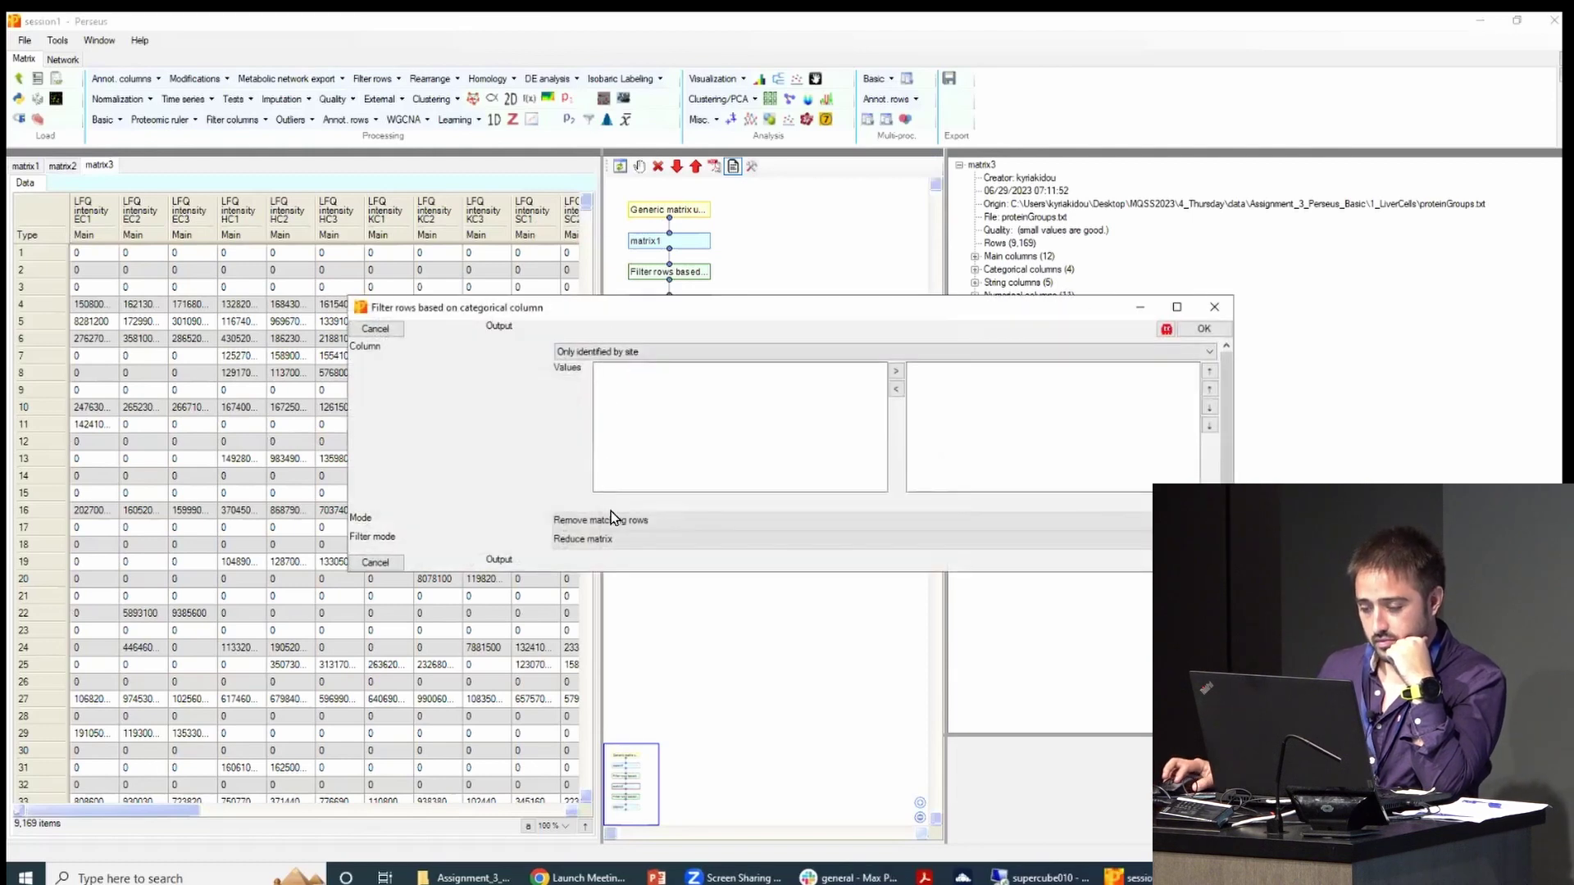
click(695, 347)
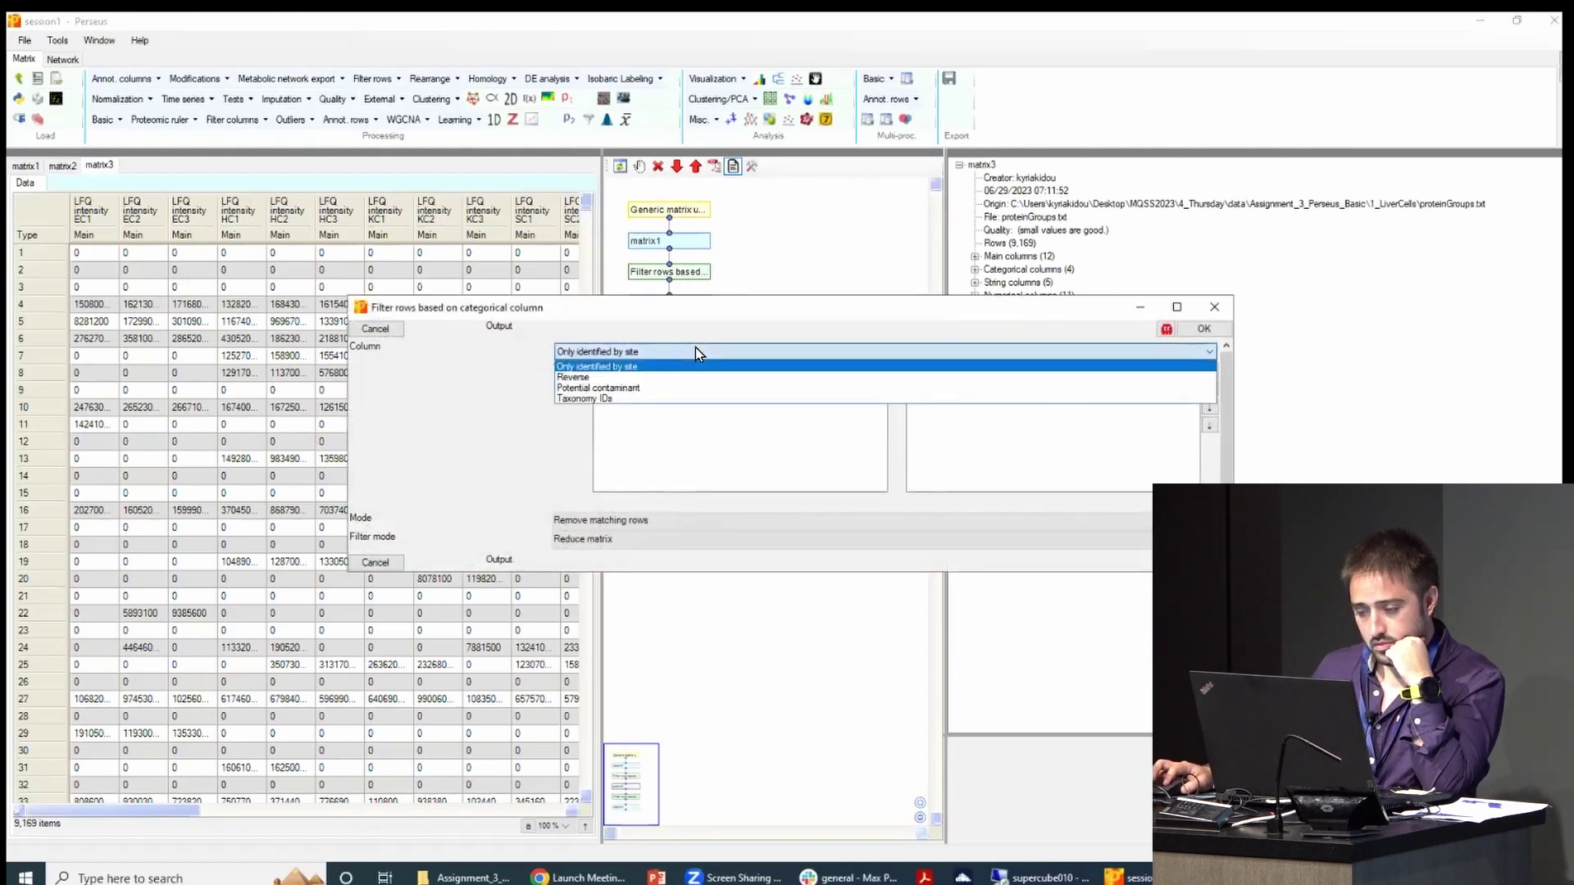
click(655, 384)
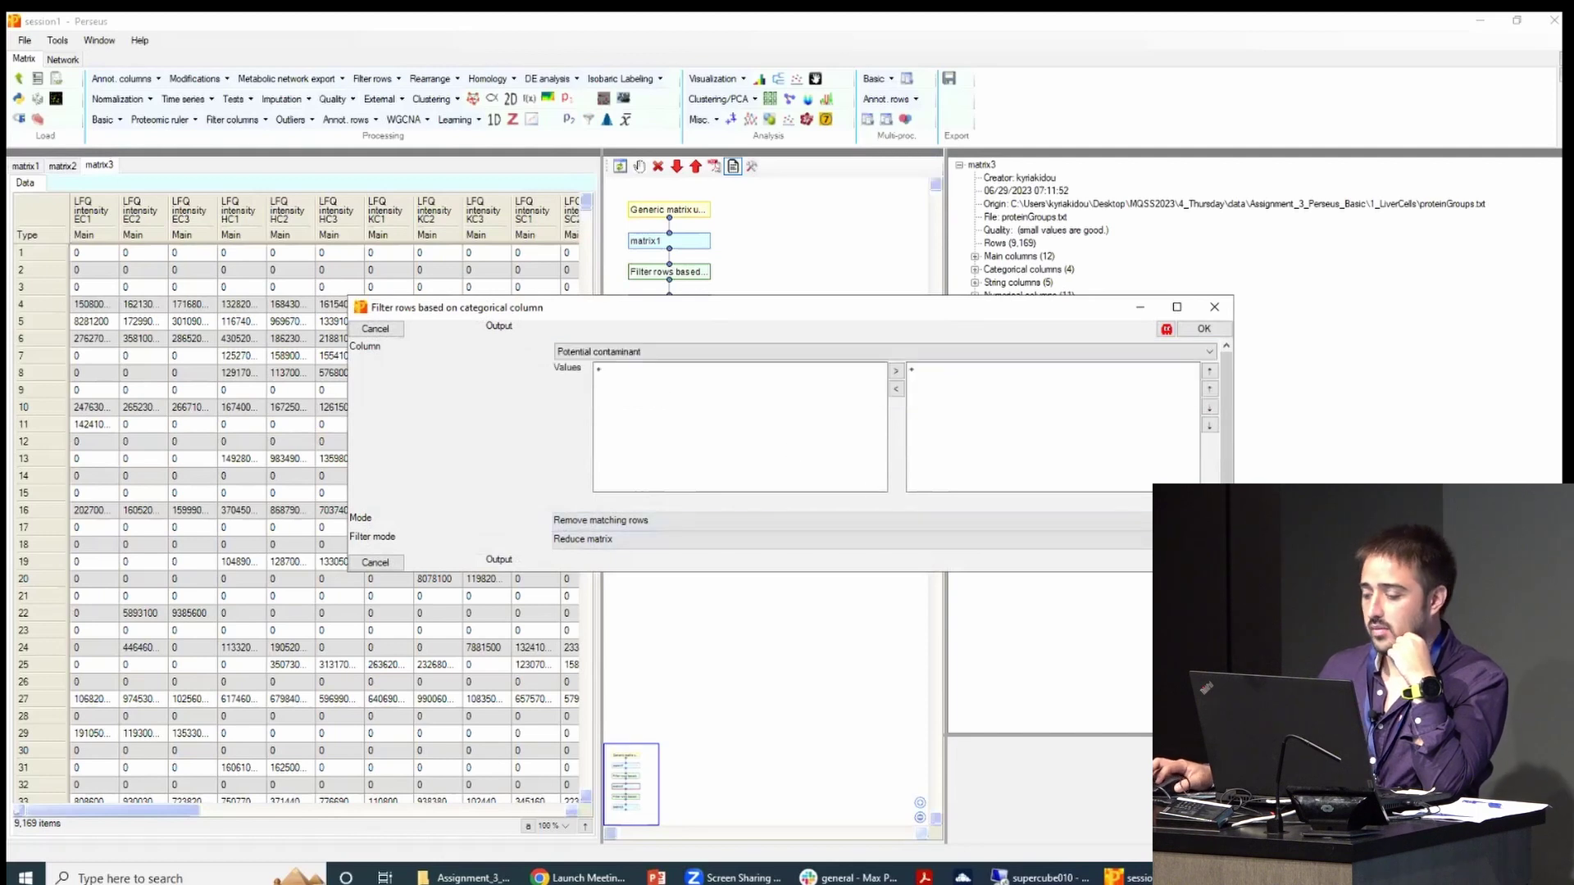
key(Return)
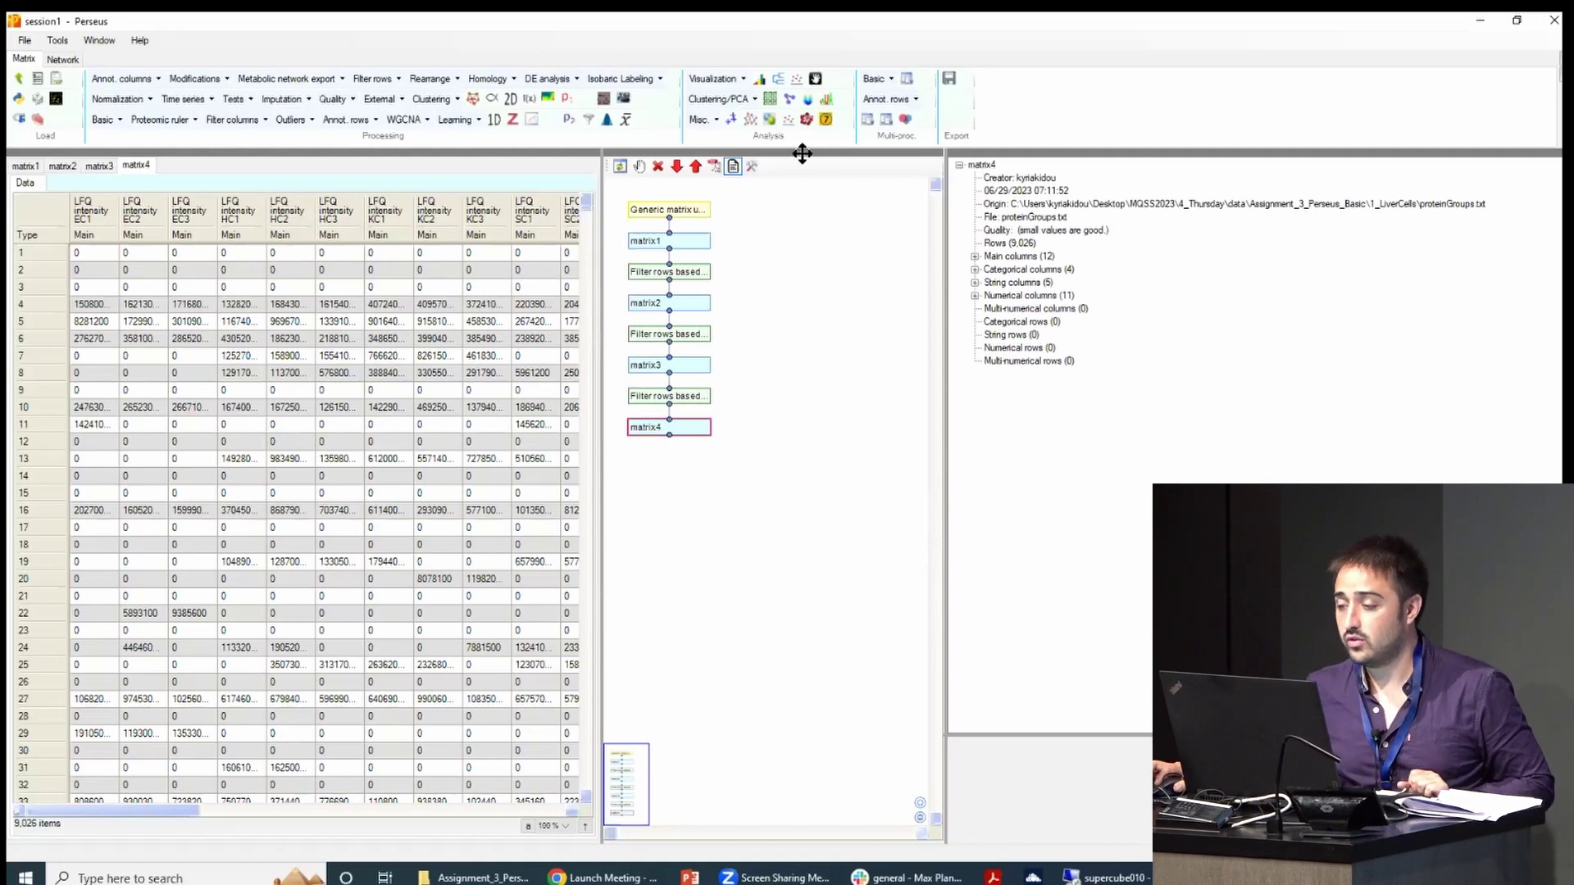
- Plot histograms of matrix4's twelve LFQ intensity columns, widen the panel to inspect them, then return to Data
click(760, 79)
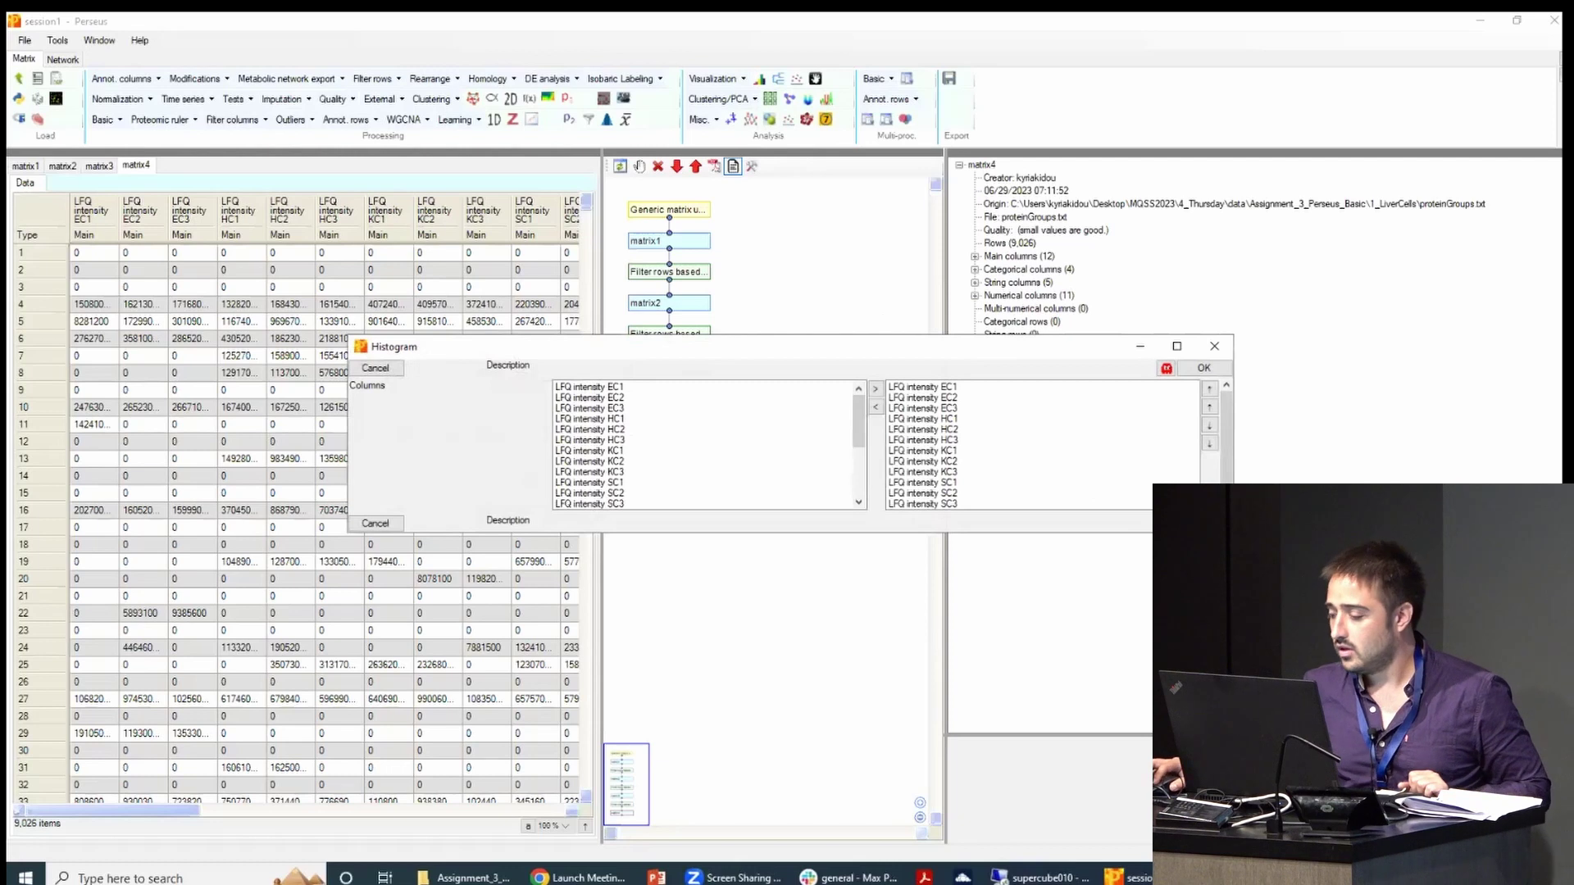
key(Return)
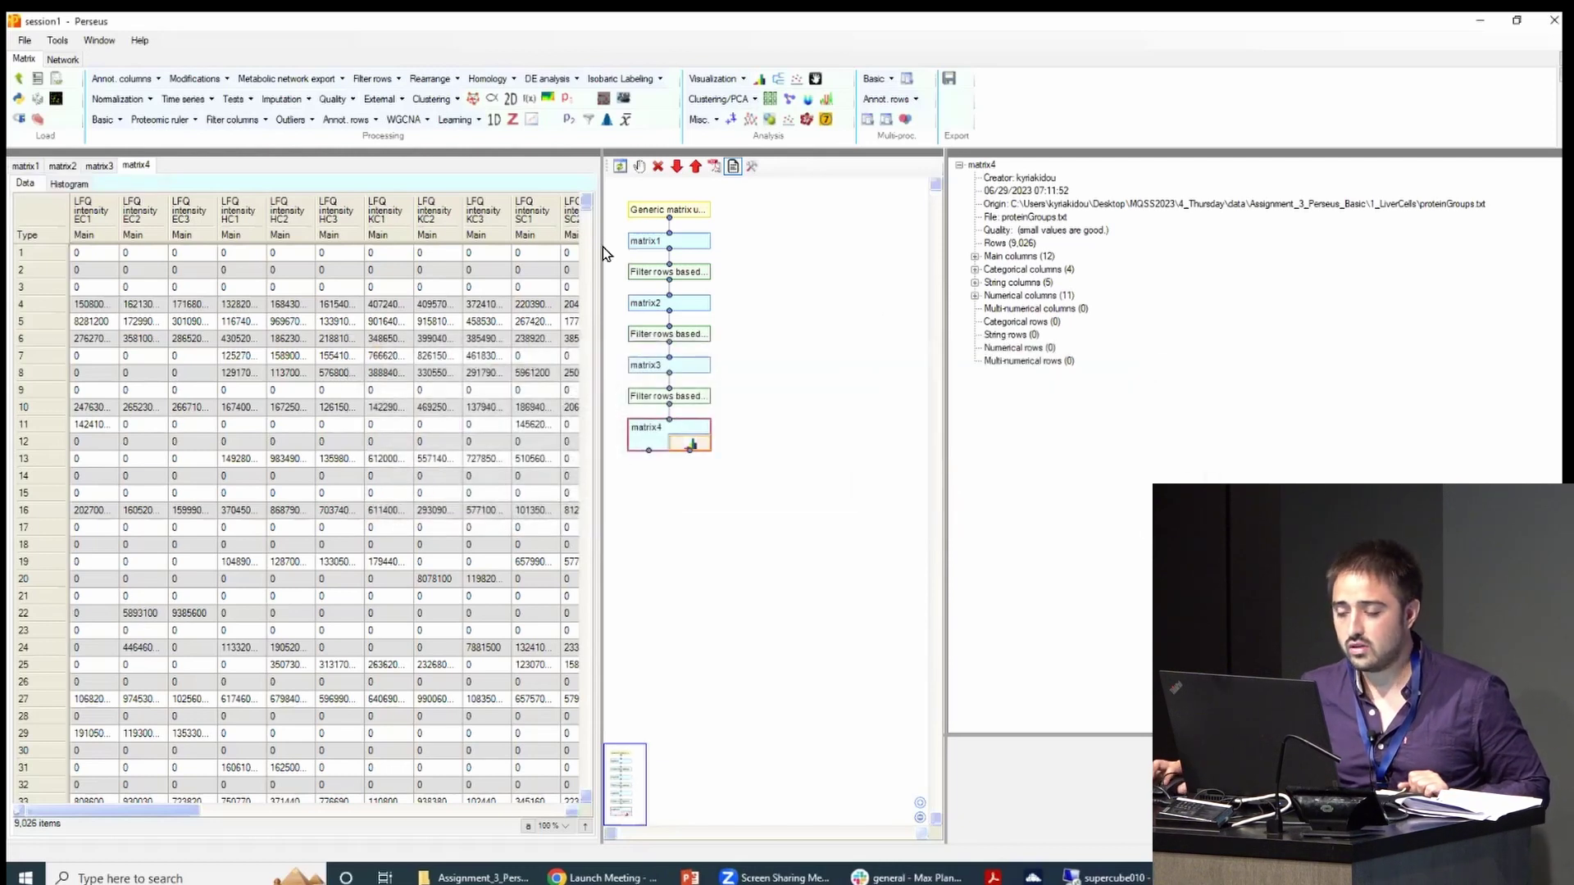
click(68, 184)
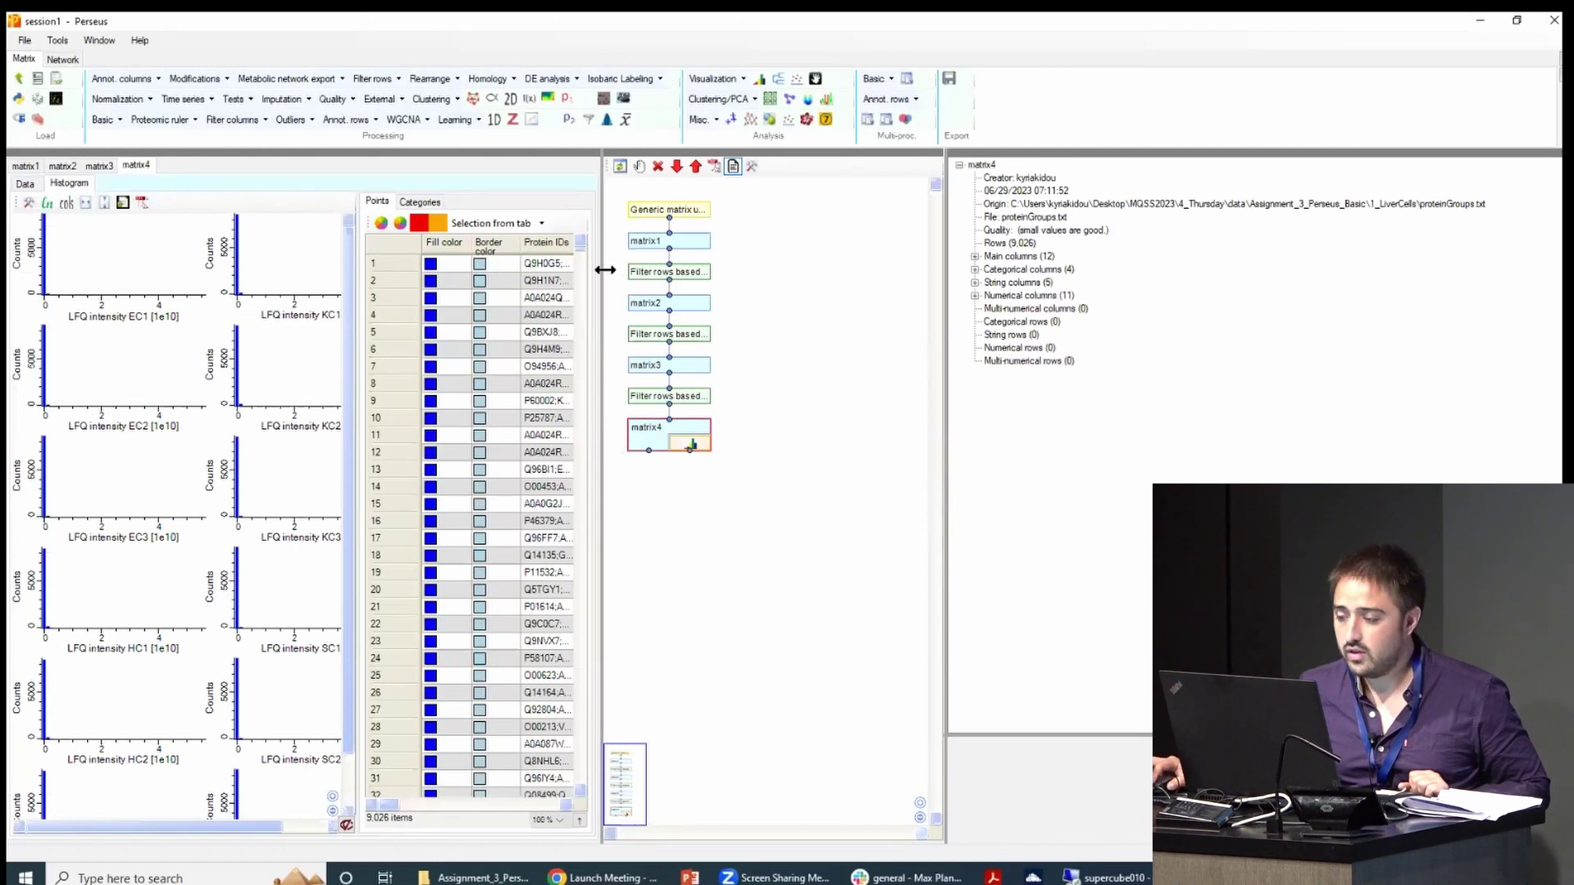
drag(604, 271, 692, 277)
drag(415, 275, 442, 283)
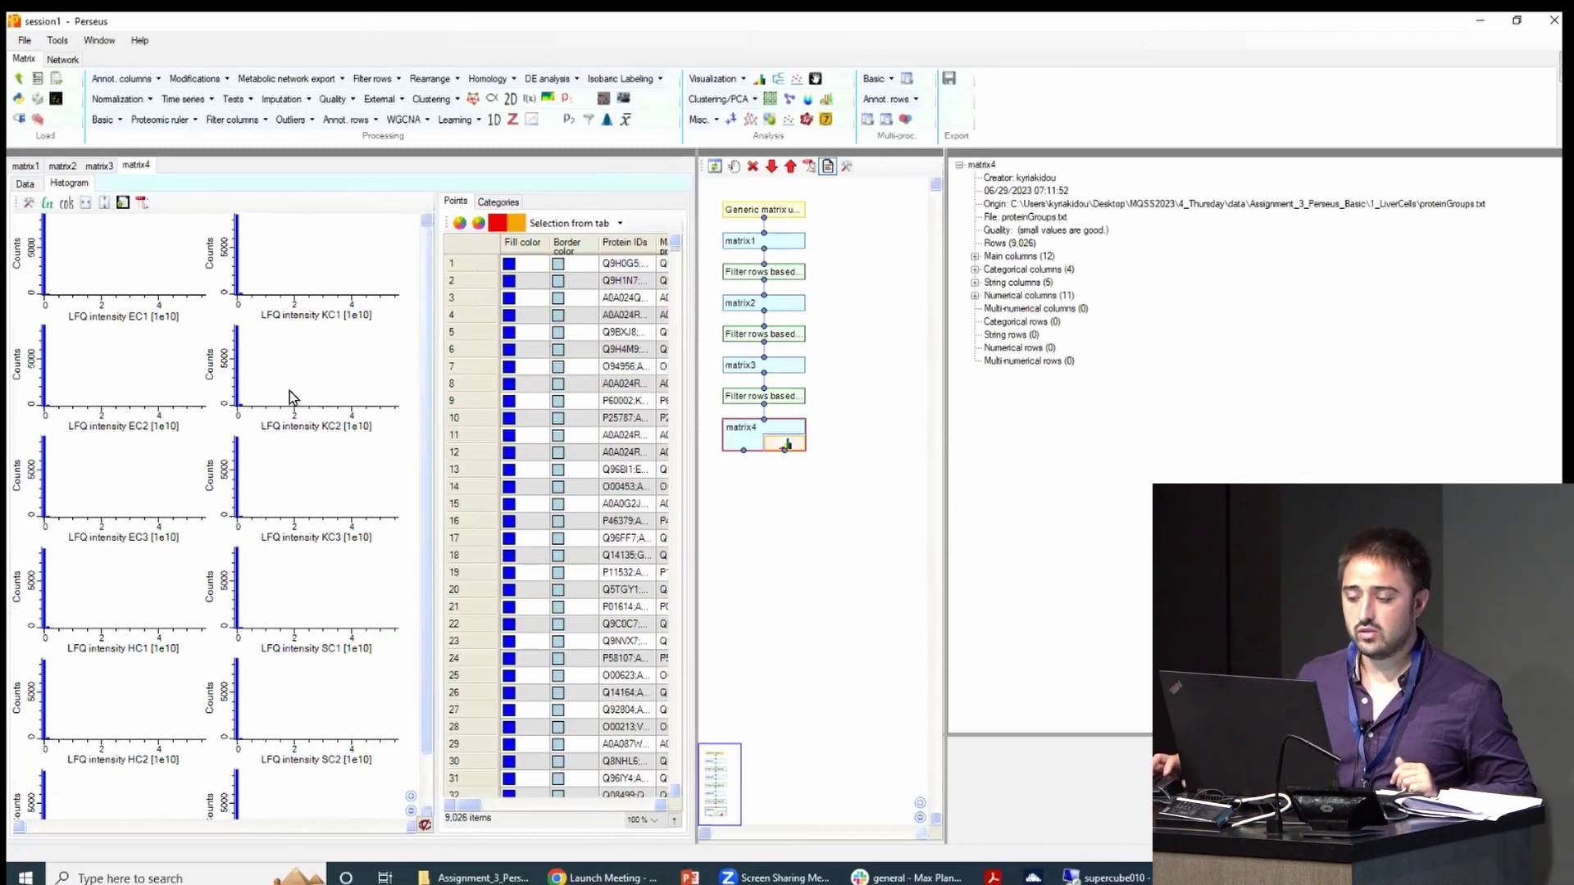
click(744, 441)
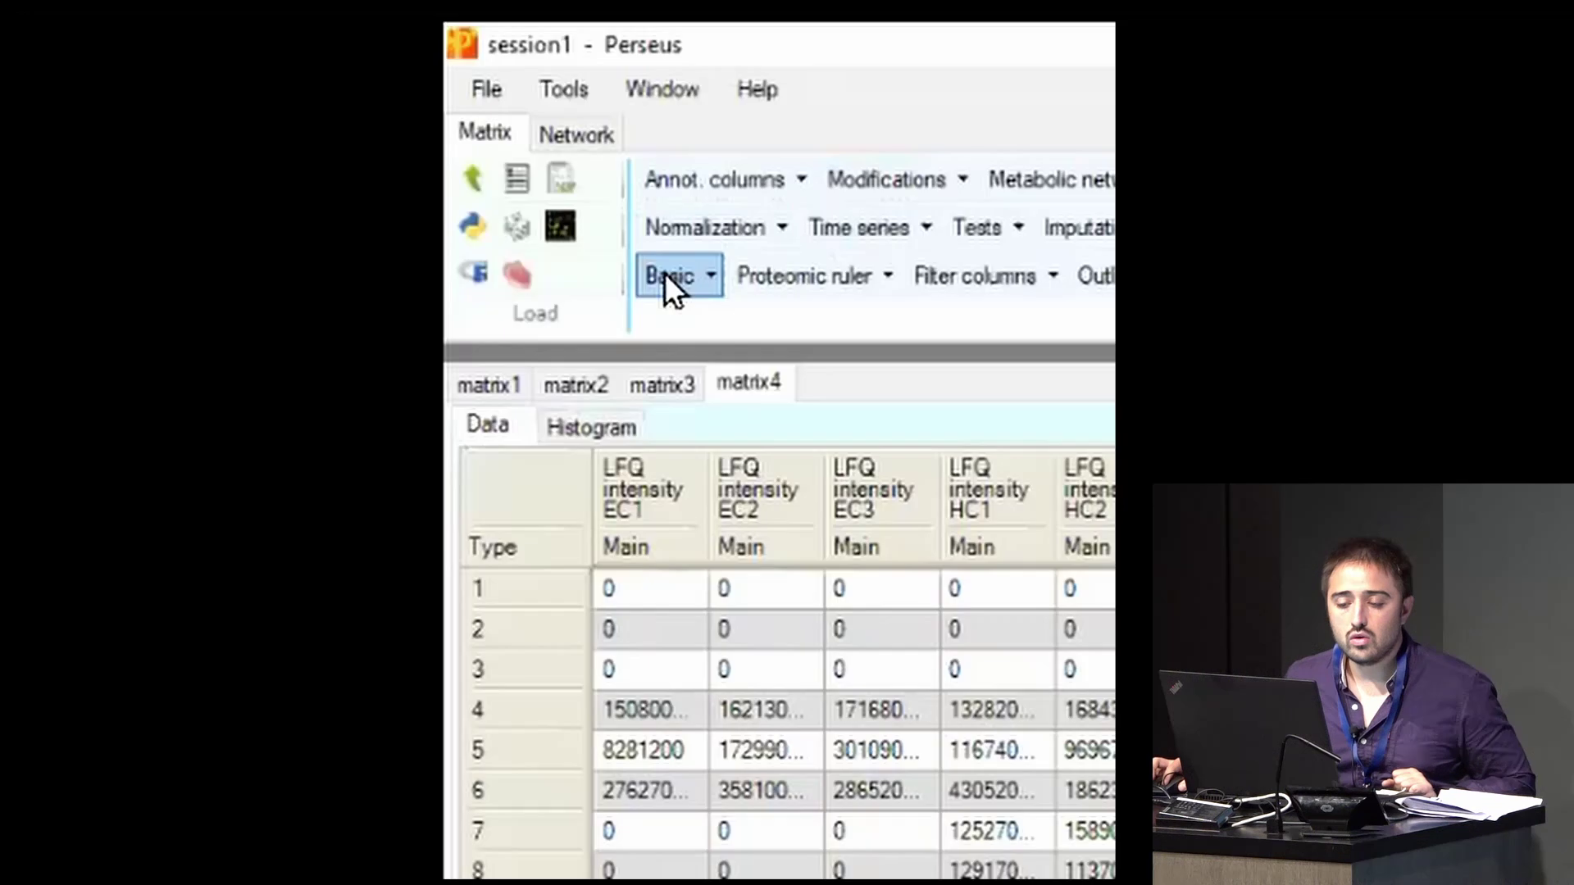
- Transform matrix4's twelve LFQ intensity columns with log10(x) instead of log2(x), creating matrix5
click(666, 277)
click(707, 316)
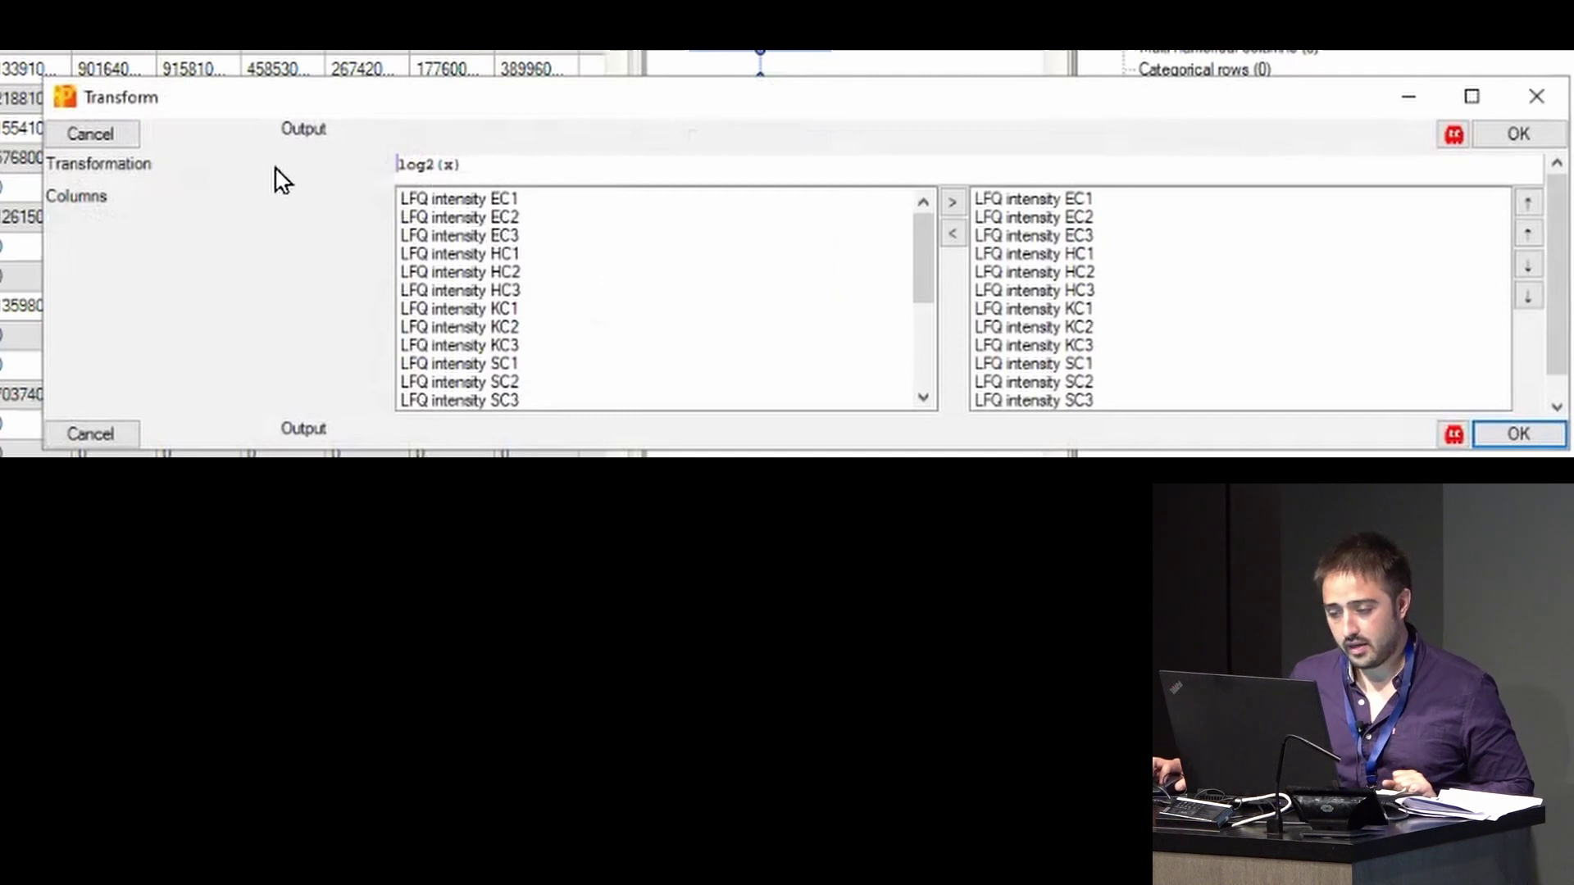
click(435, 167)
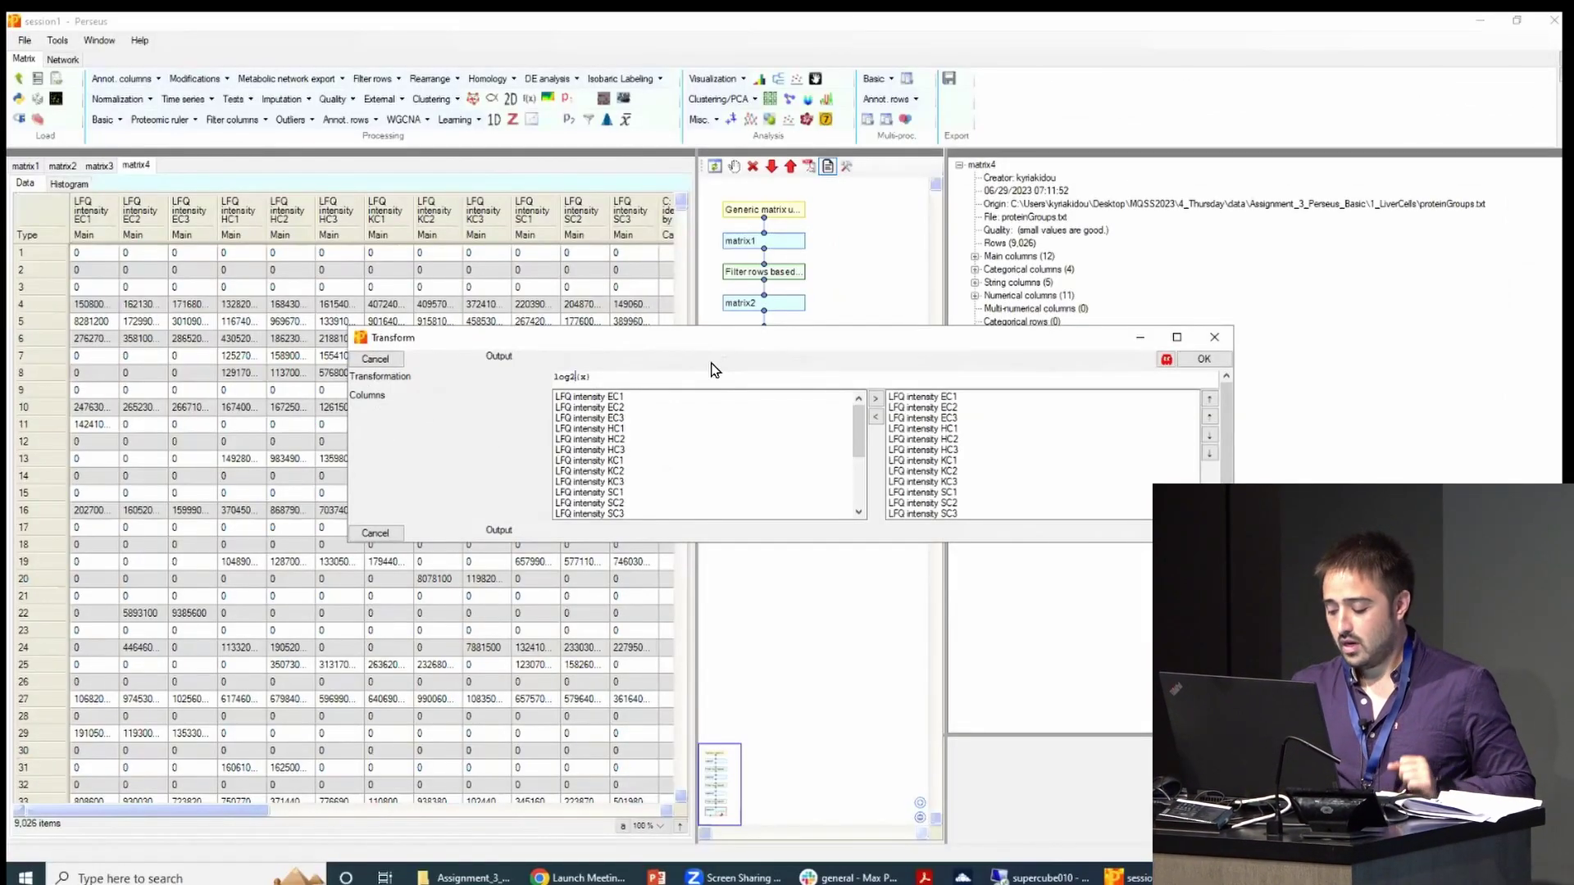
key(BackSpace)
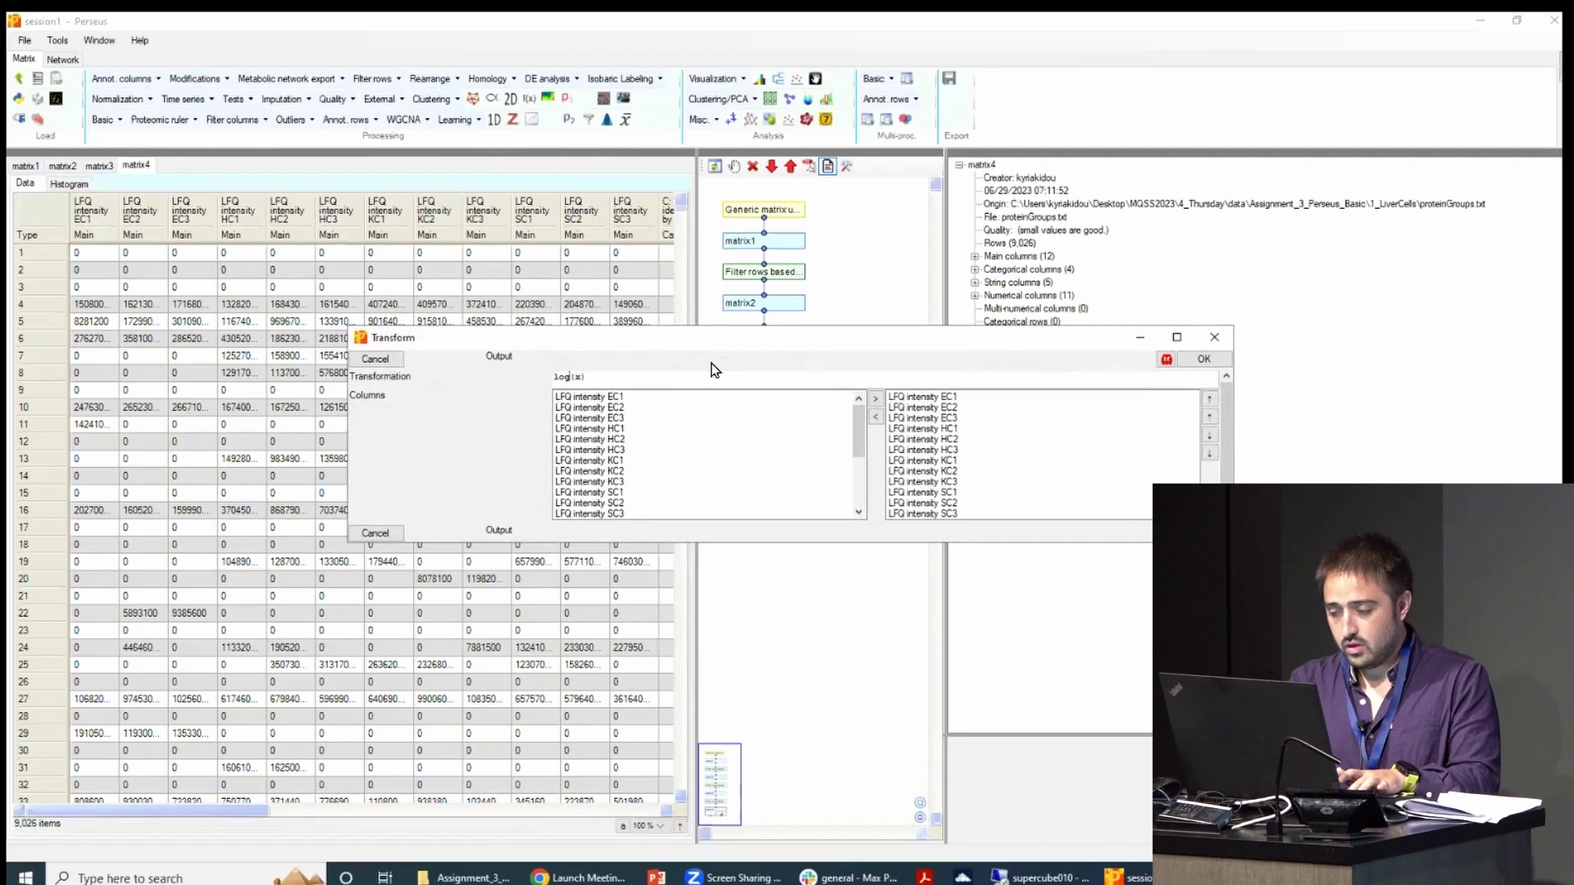
text(10)
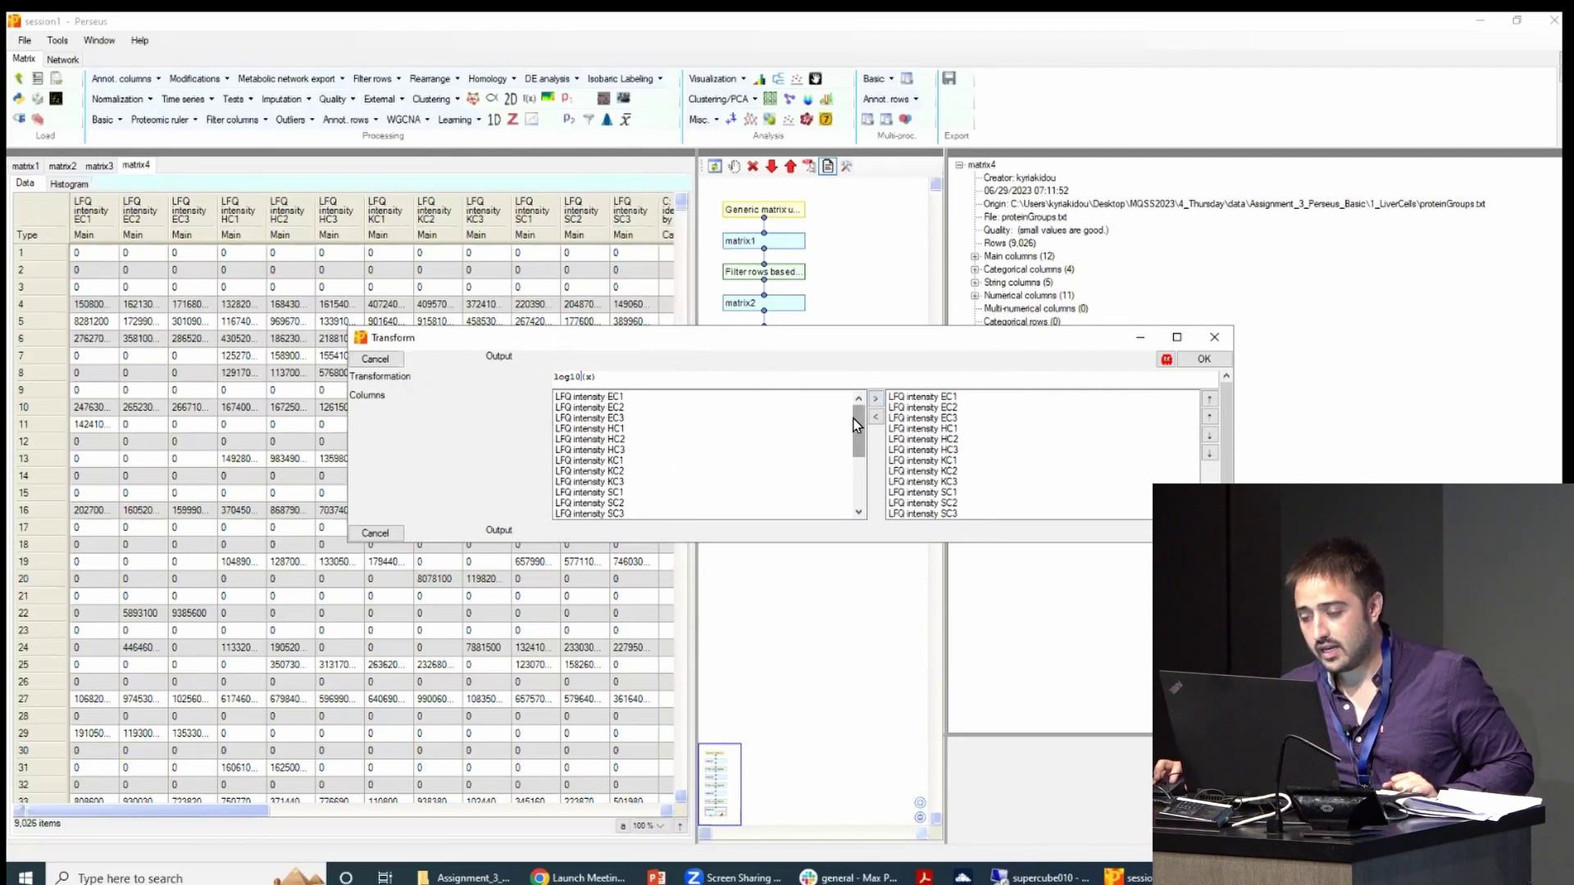
mouse_move(857, 418)
mouse_down()
mouse_move(861, 464)
mouse_move(860, 410)
mouse_up()
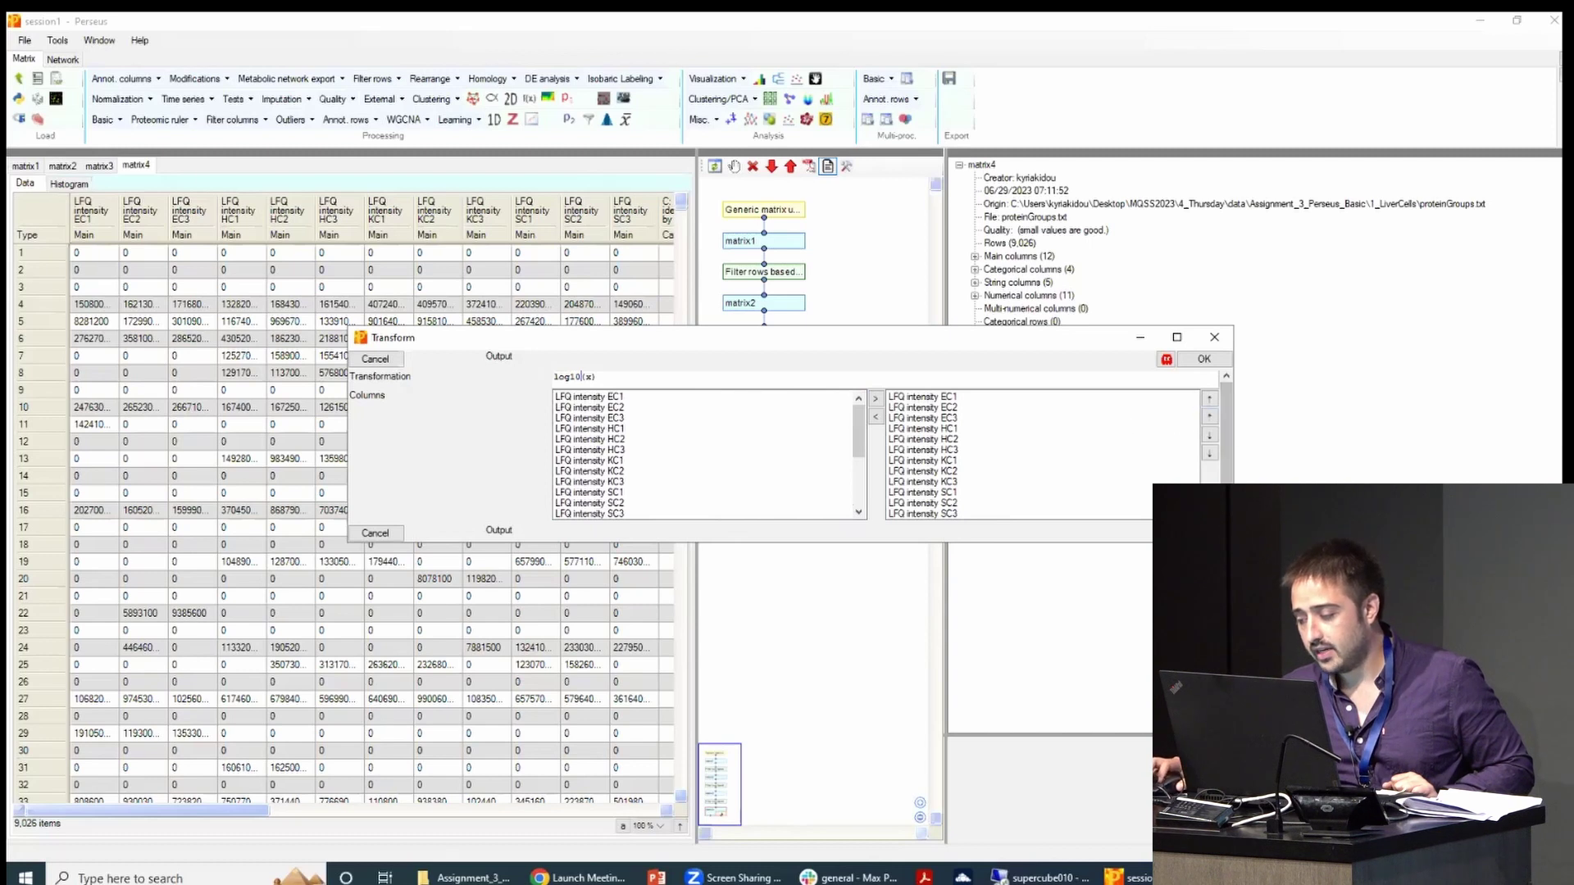
drag(1233, 541, 1252, 593)
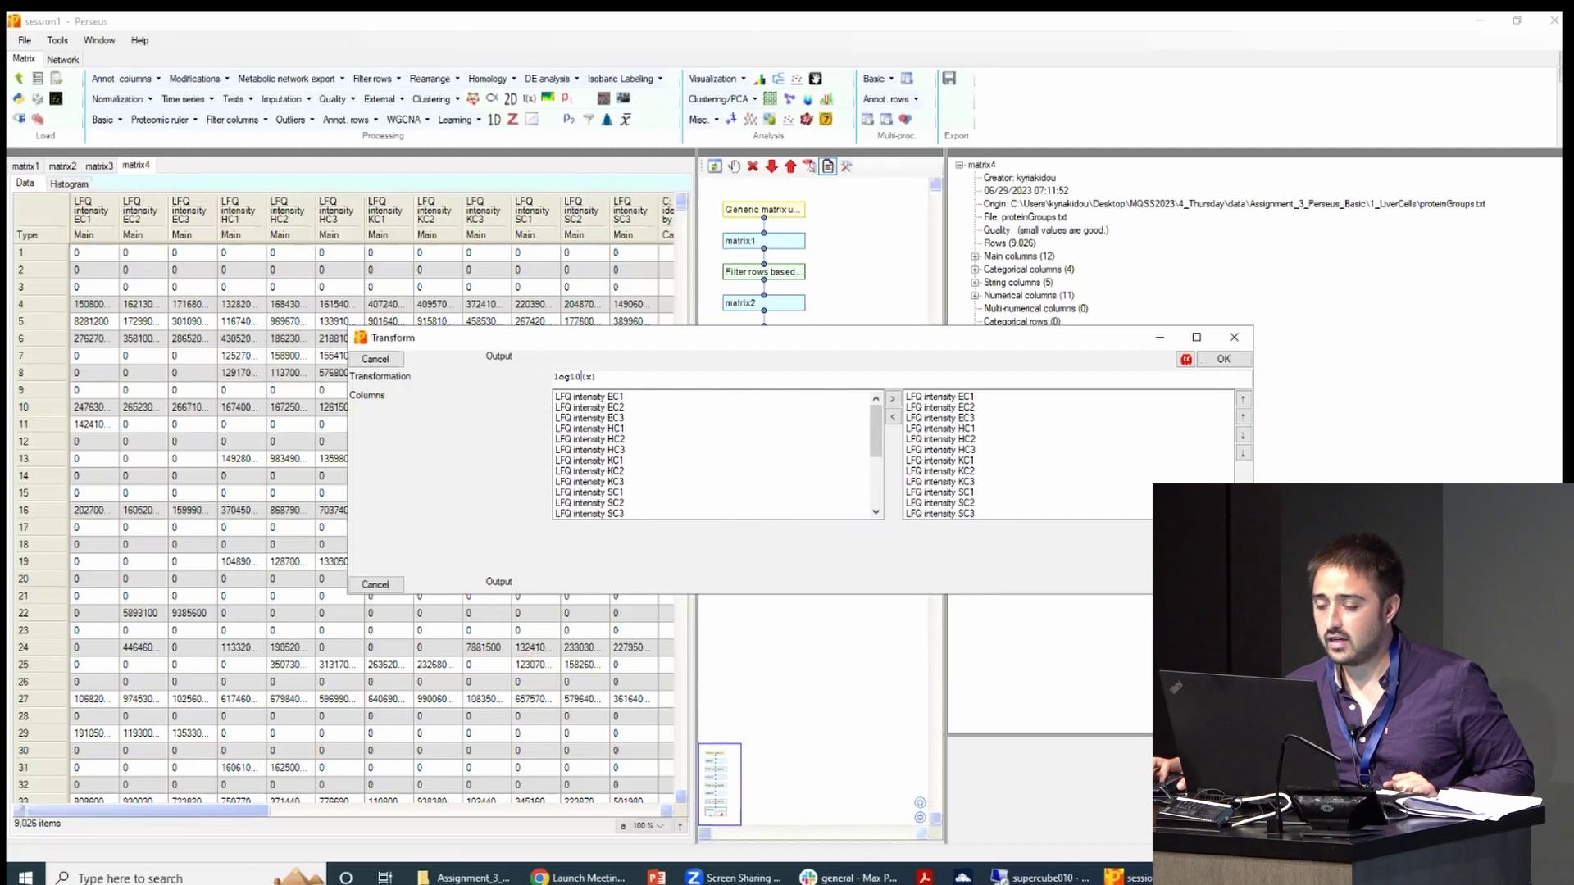
click(1223, 359)
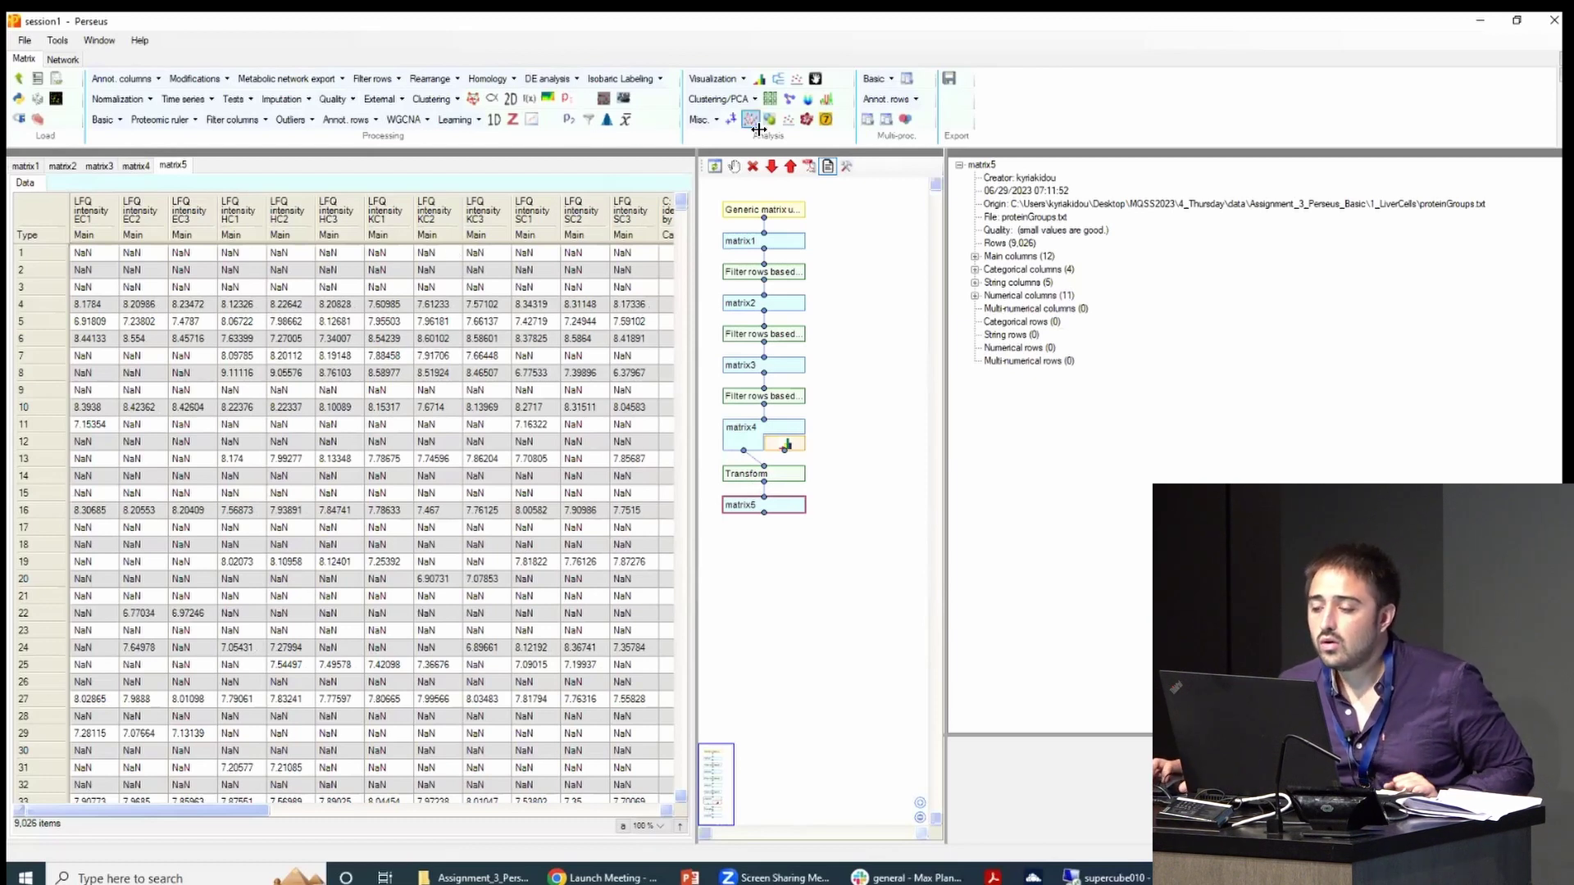
- Plot histograms of matrix5's log10 LFQ columns and compare their bell shapes with matrix4's histograms
click(769, 99)
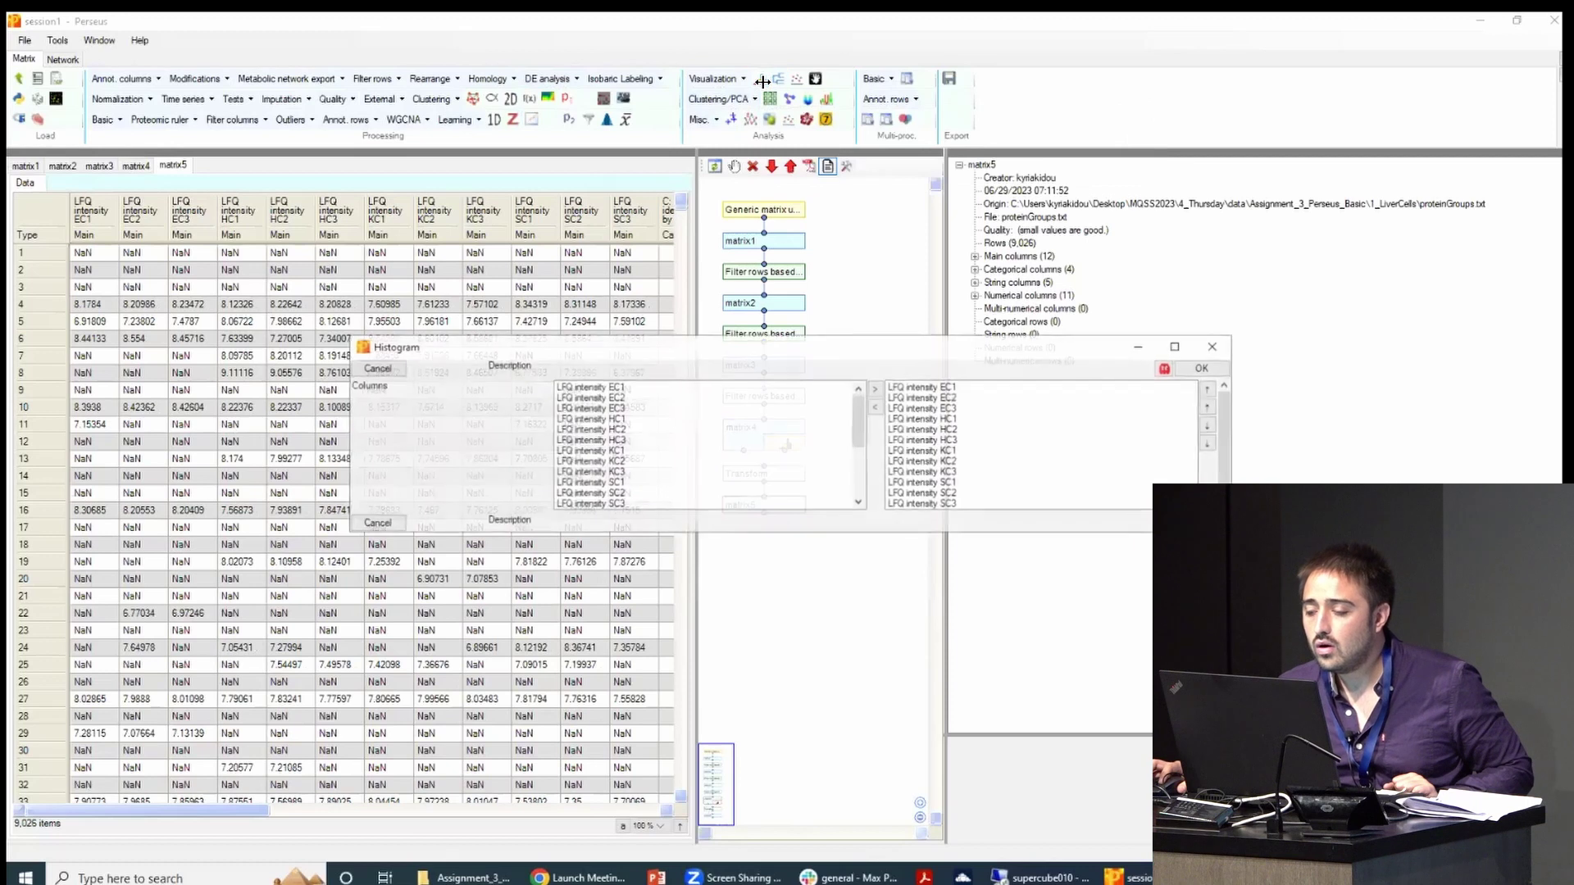
click(1203, 367)
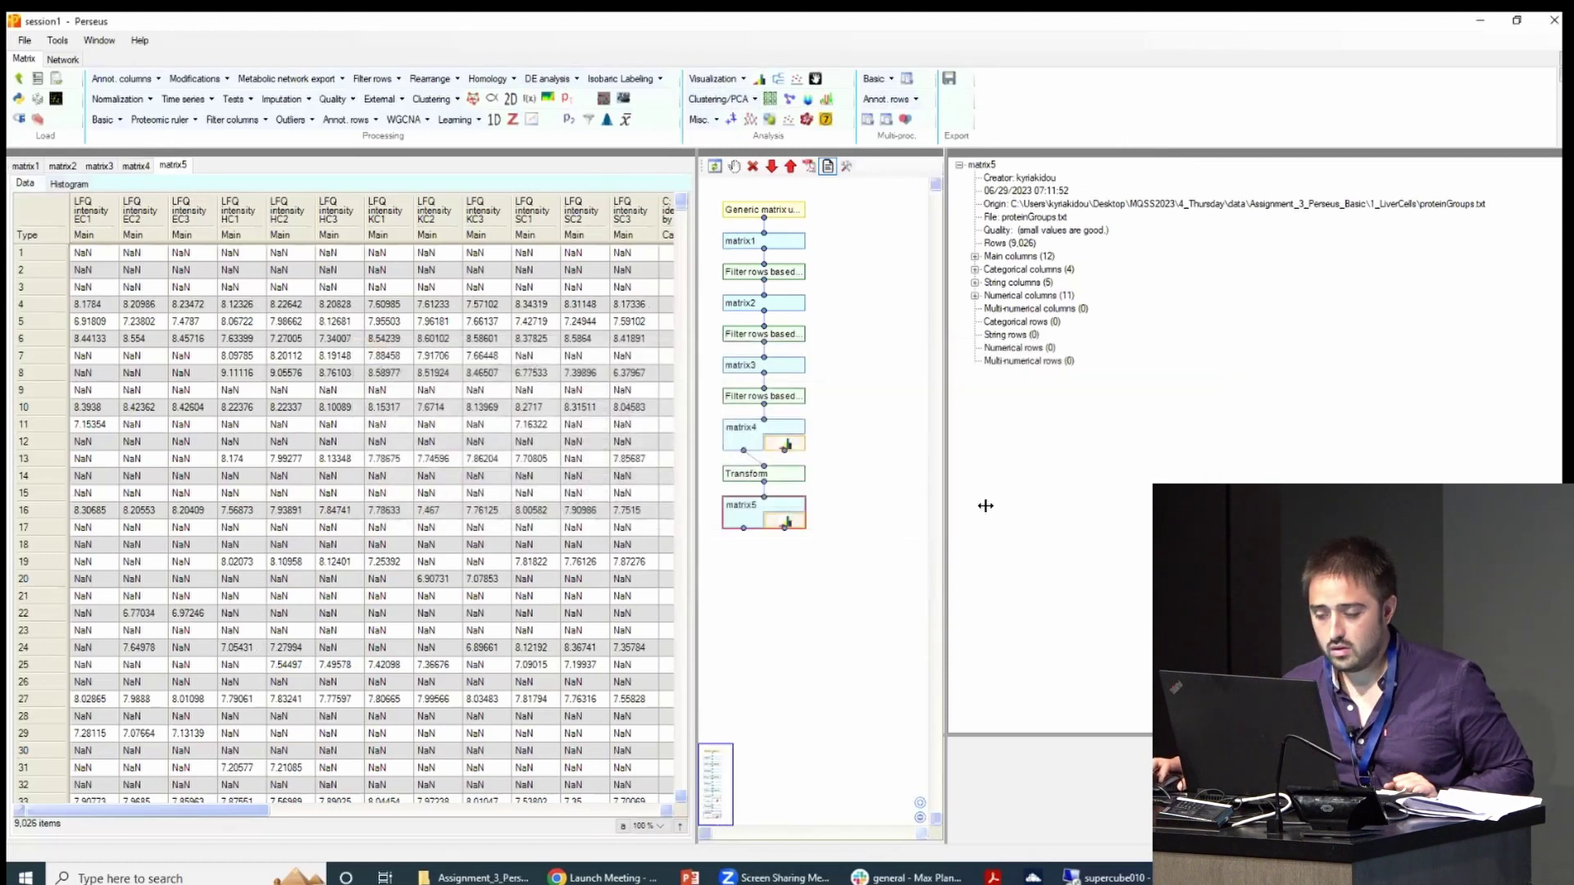
click(79, 185)
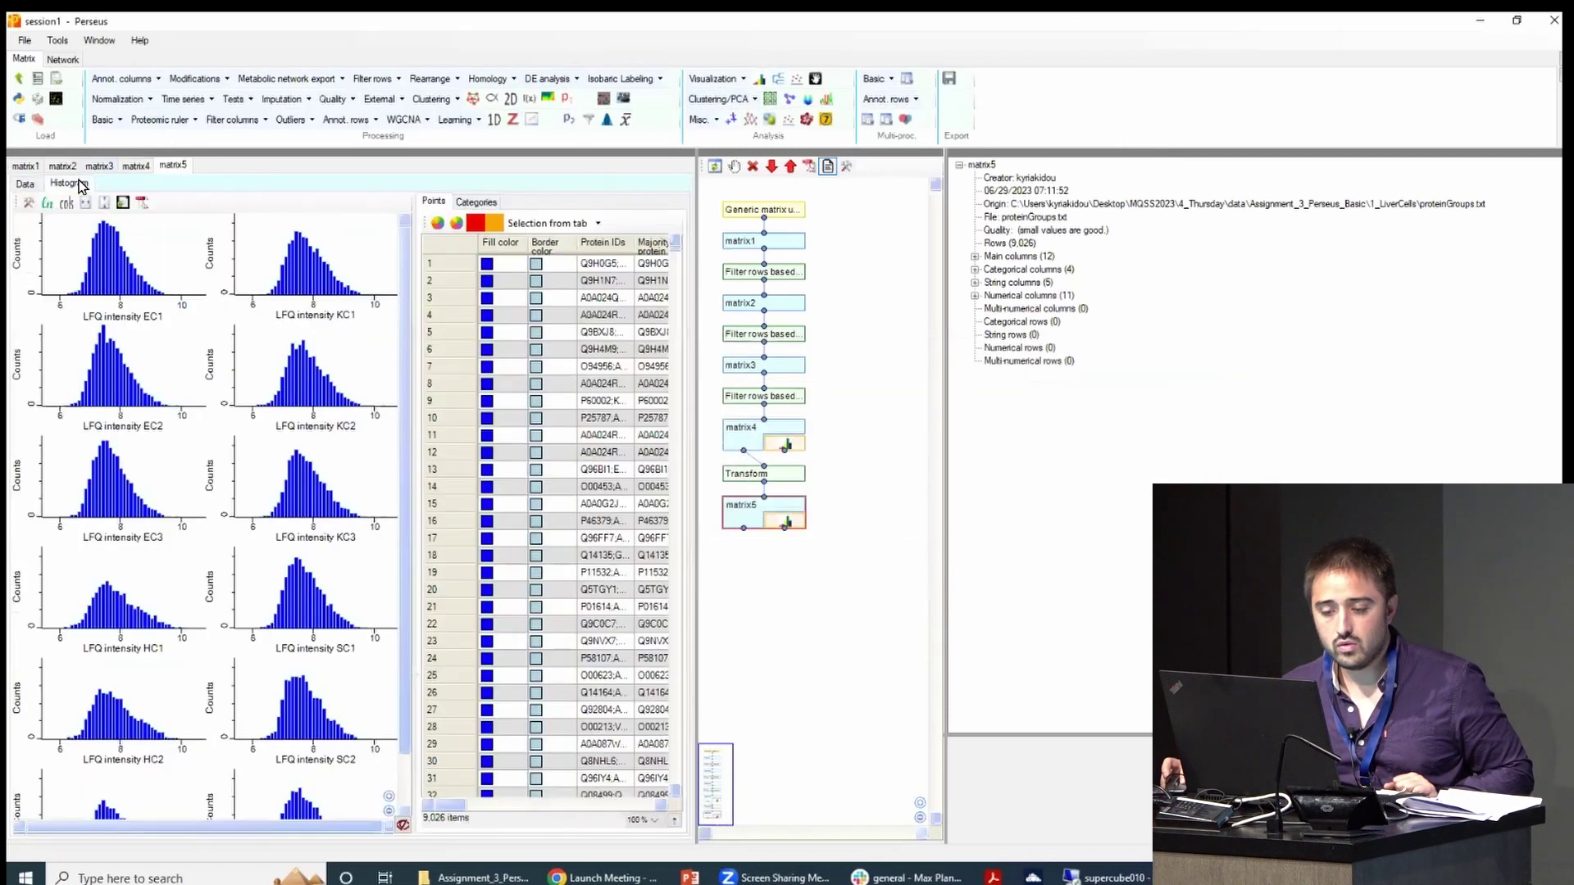
click(786, 451)
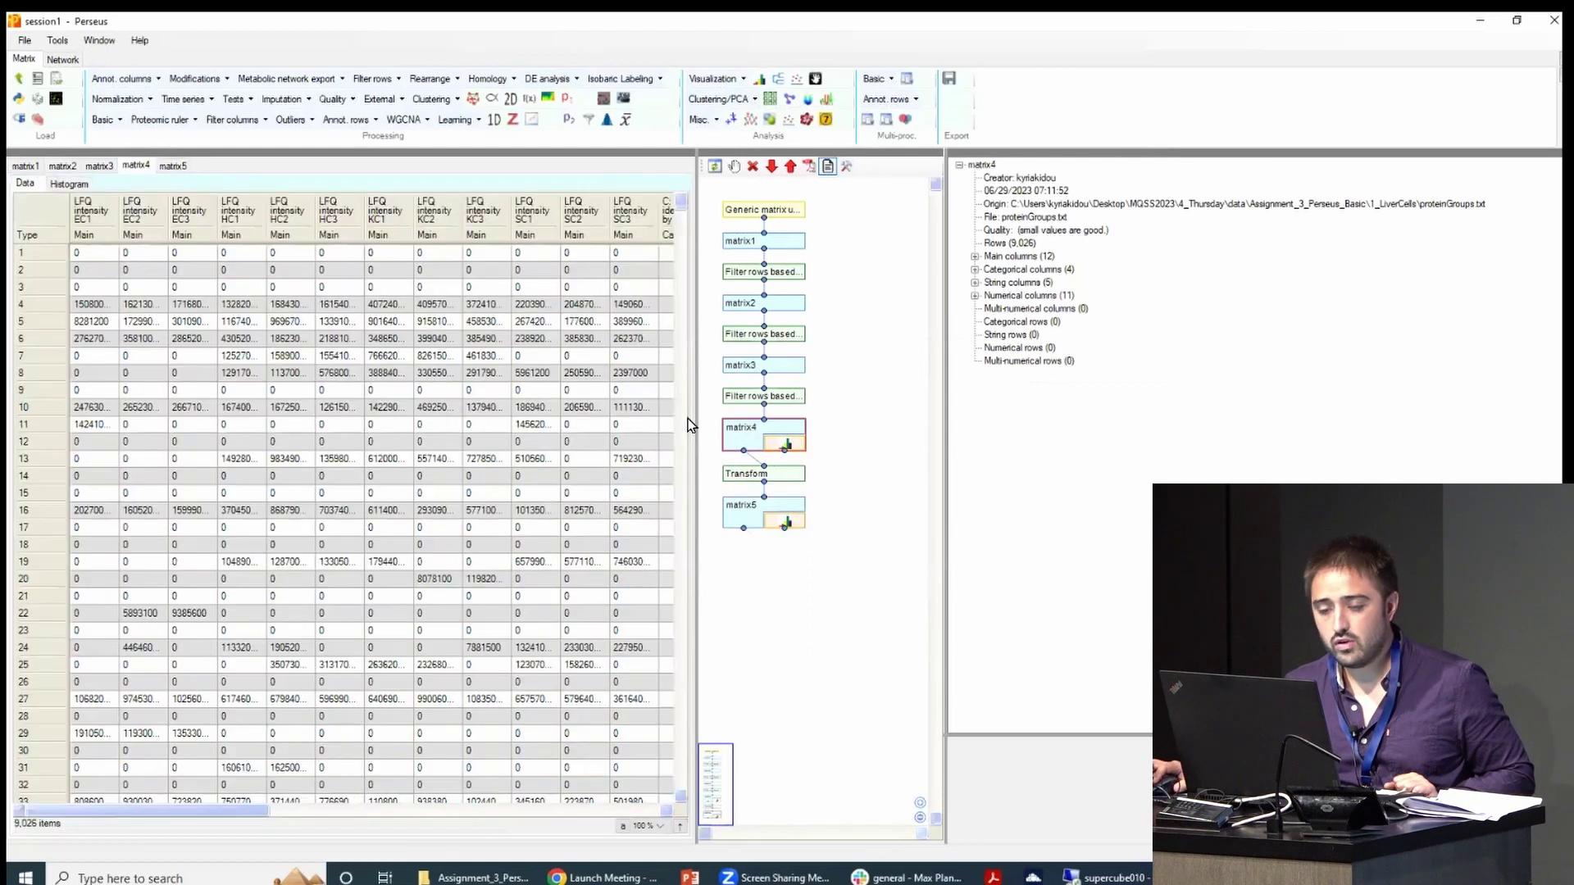
click(70, 186)
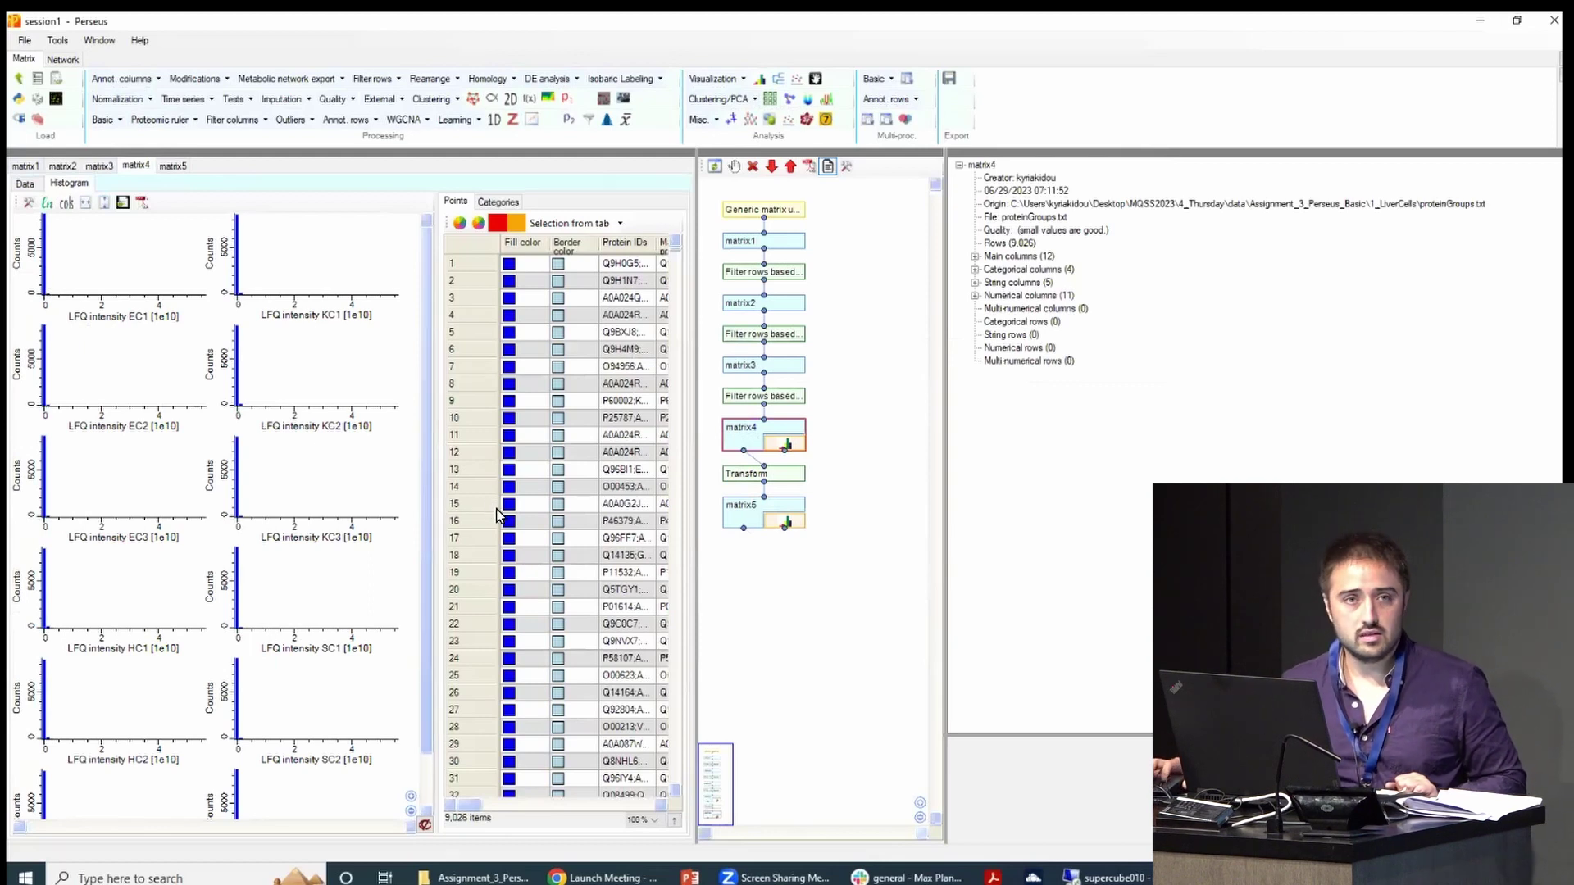
click(768, 523)
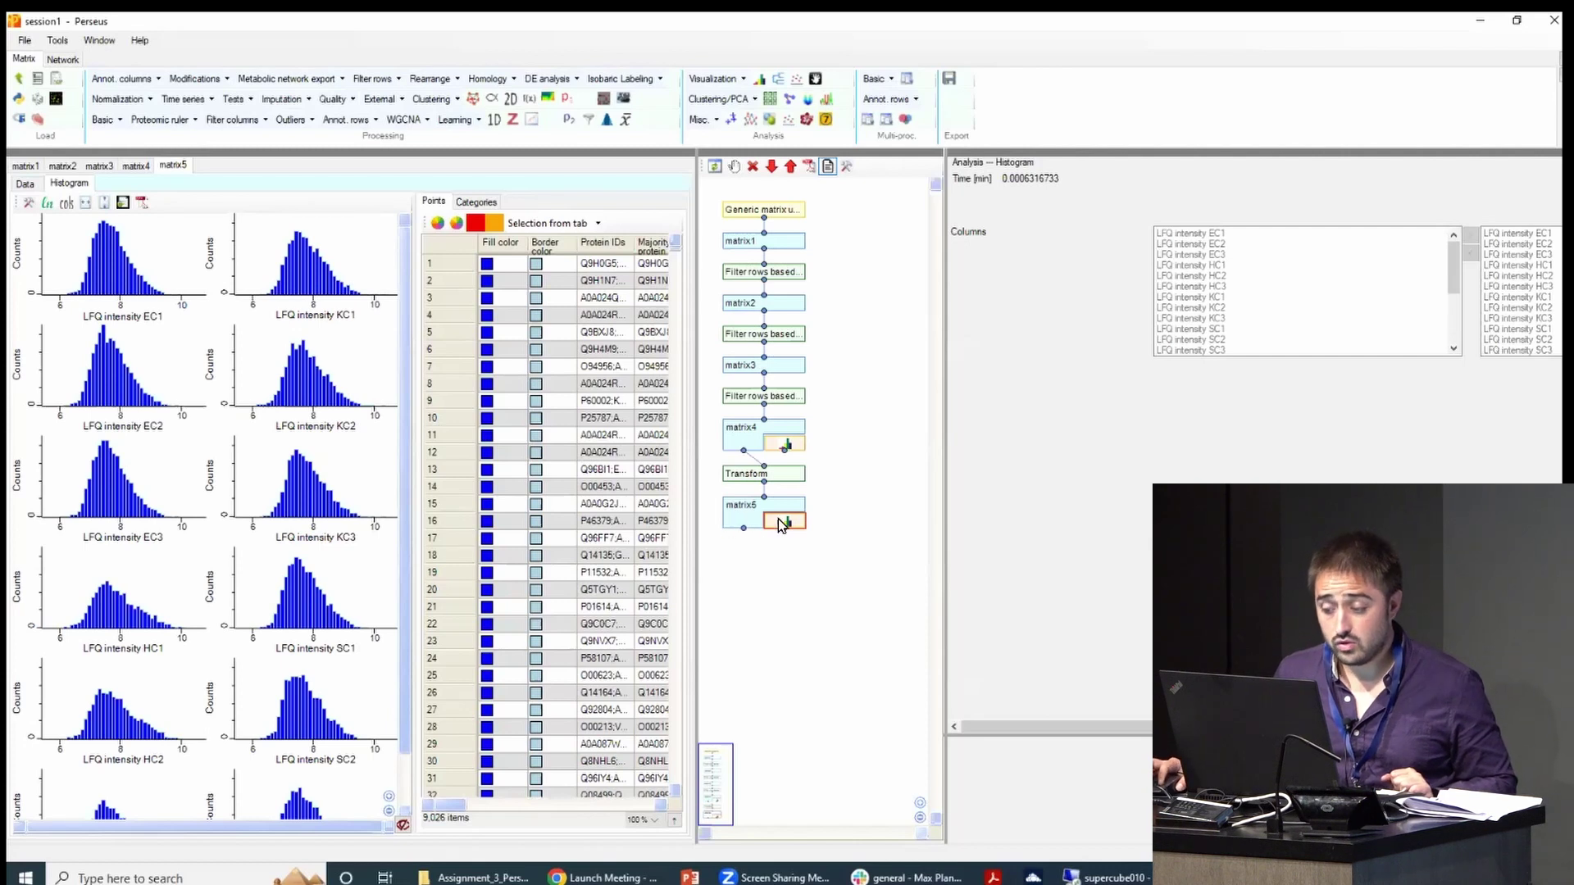
click(26, 185)
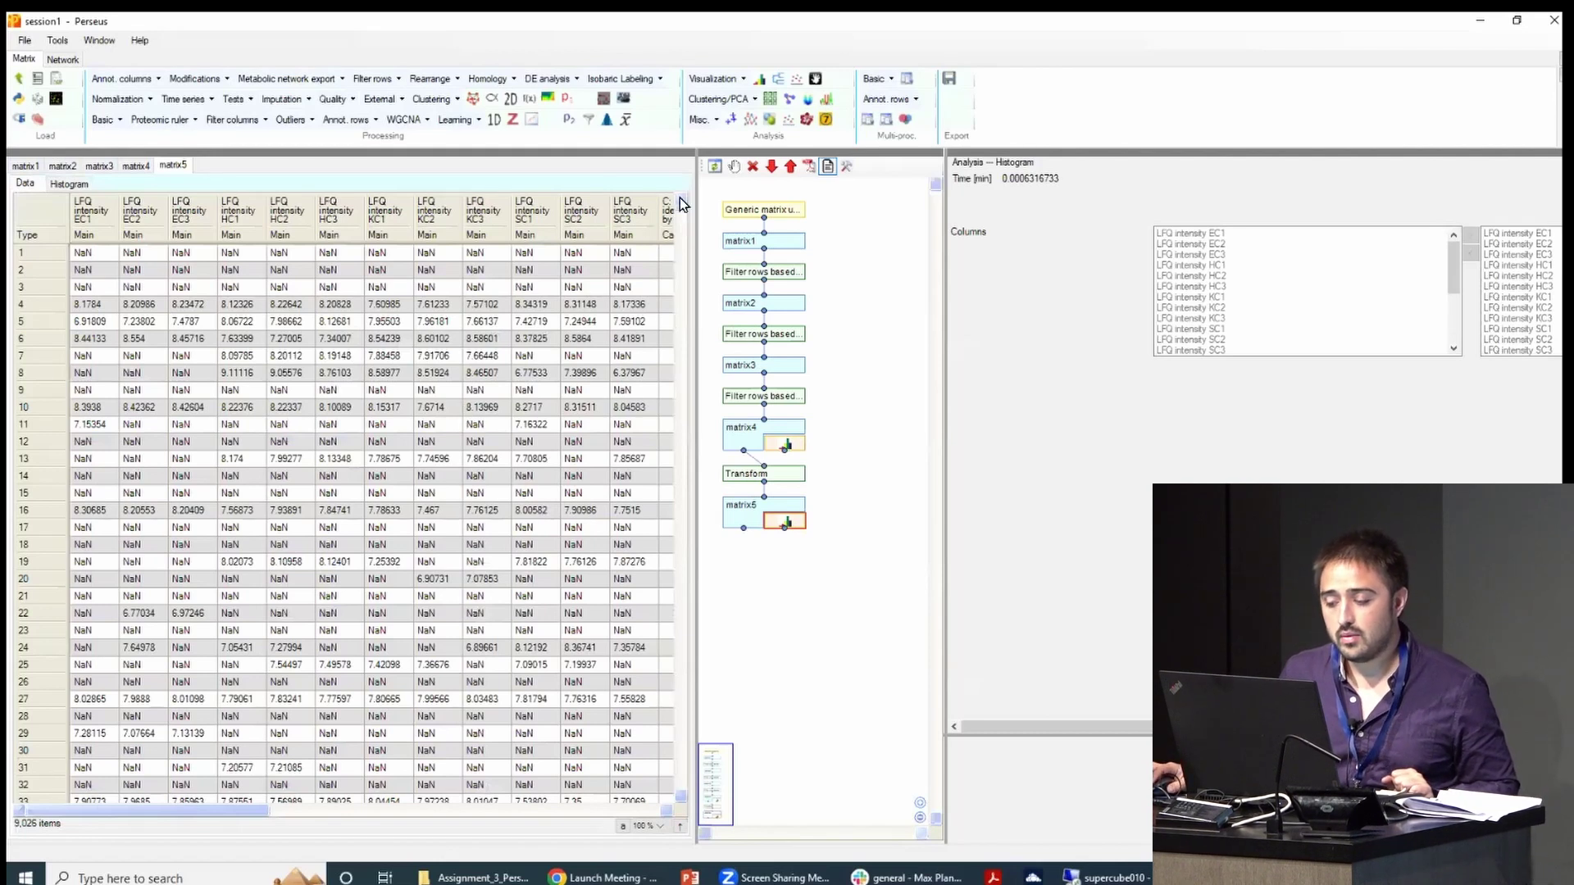
click(733, 433)
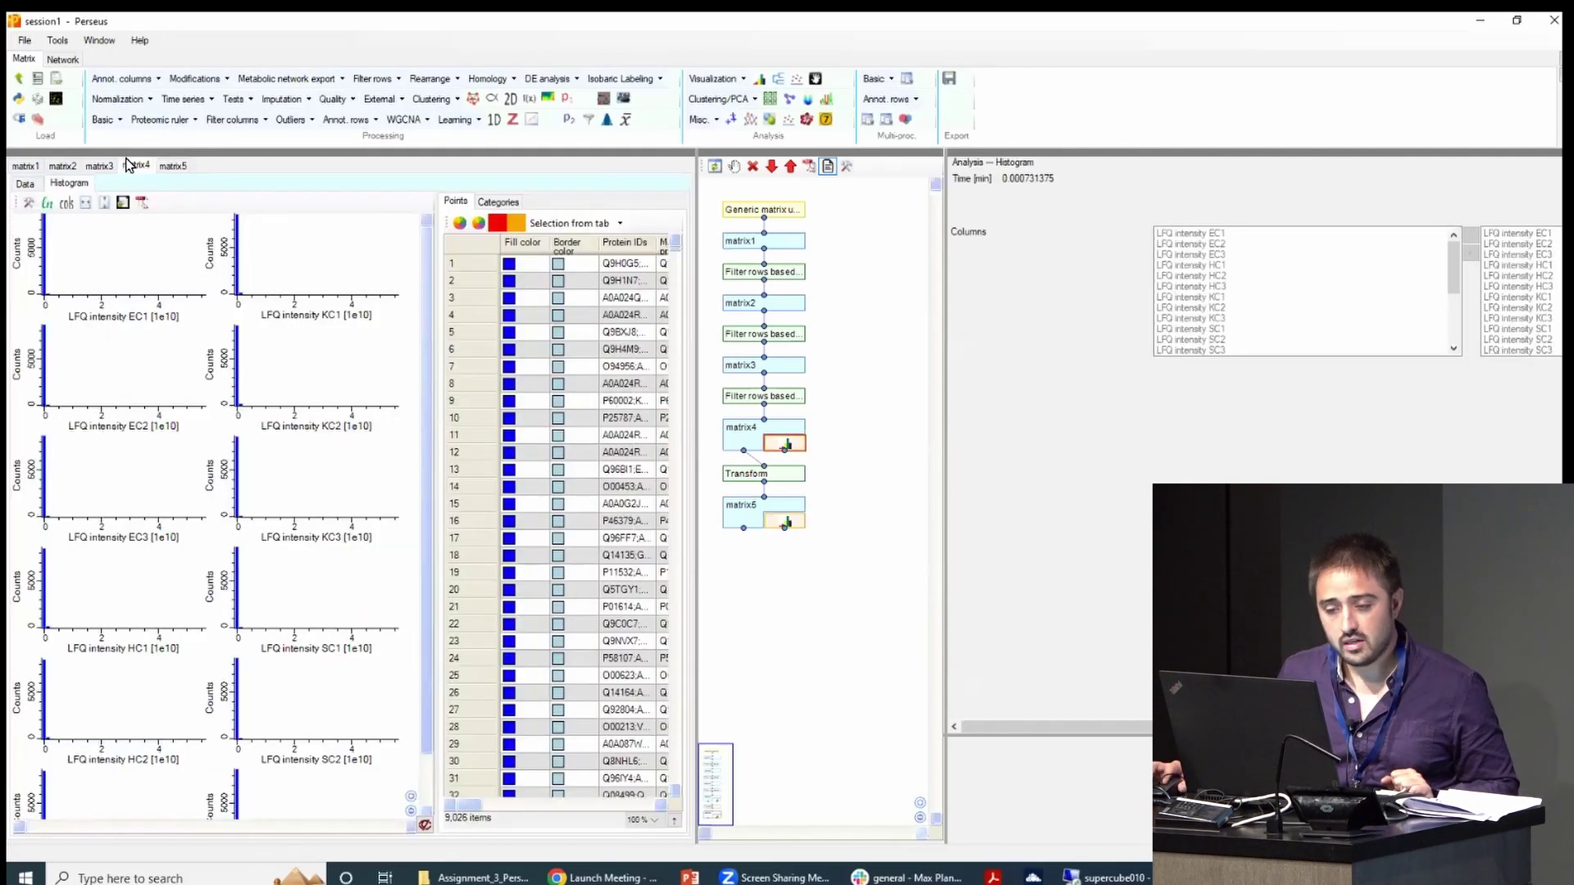
click(35, 185)
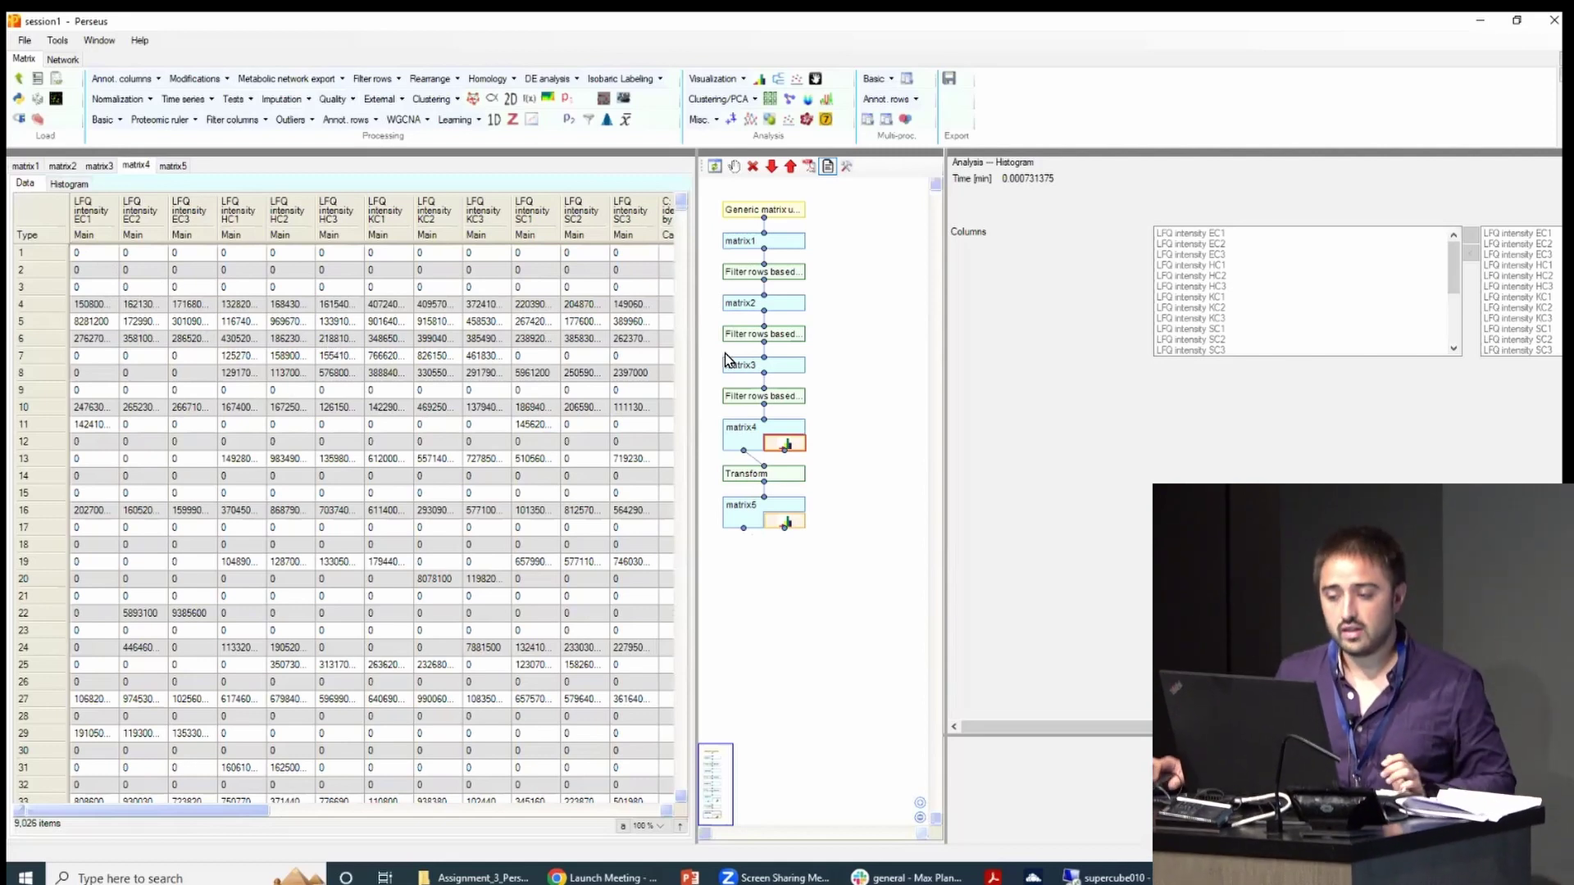
click(746, 524)
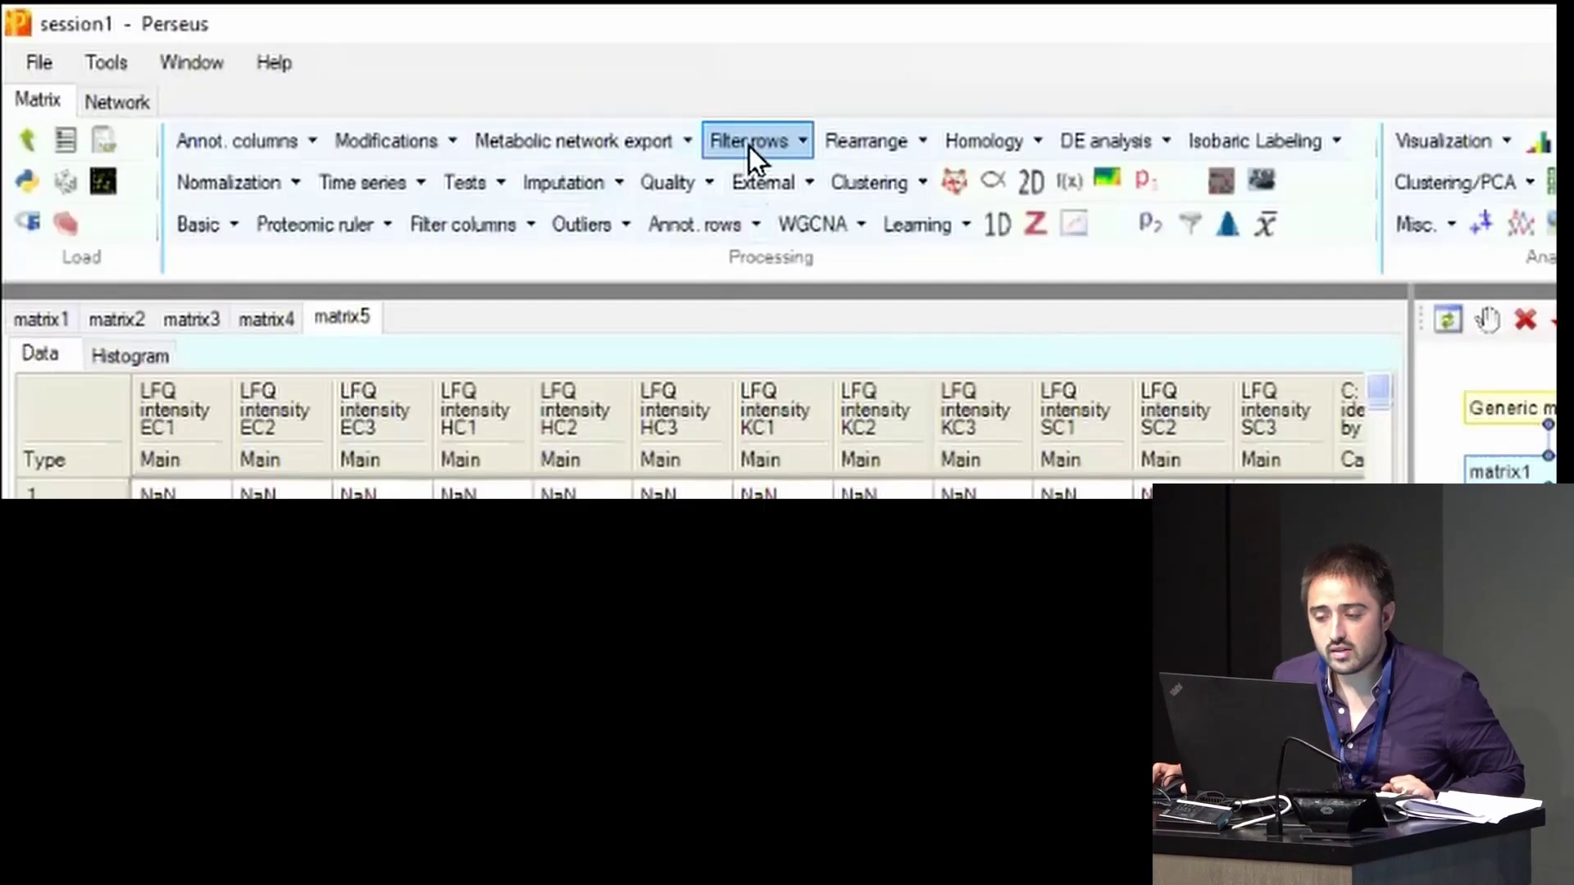
- Open the valid-values row filter for matrix5, trying Percentage before keeping Min. valids as Number 3
click(750, 146)
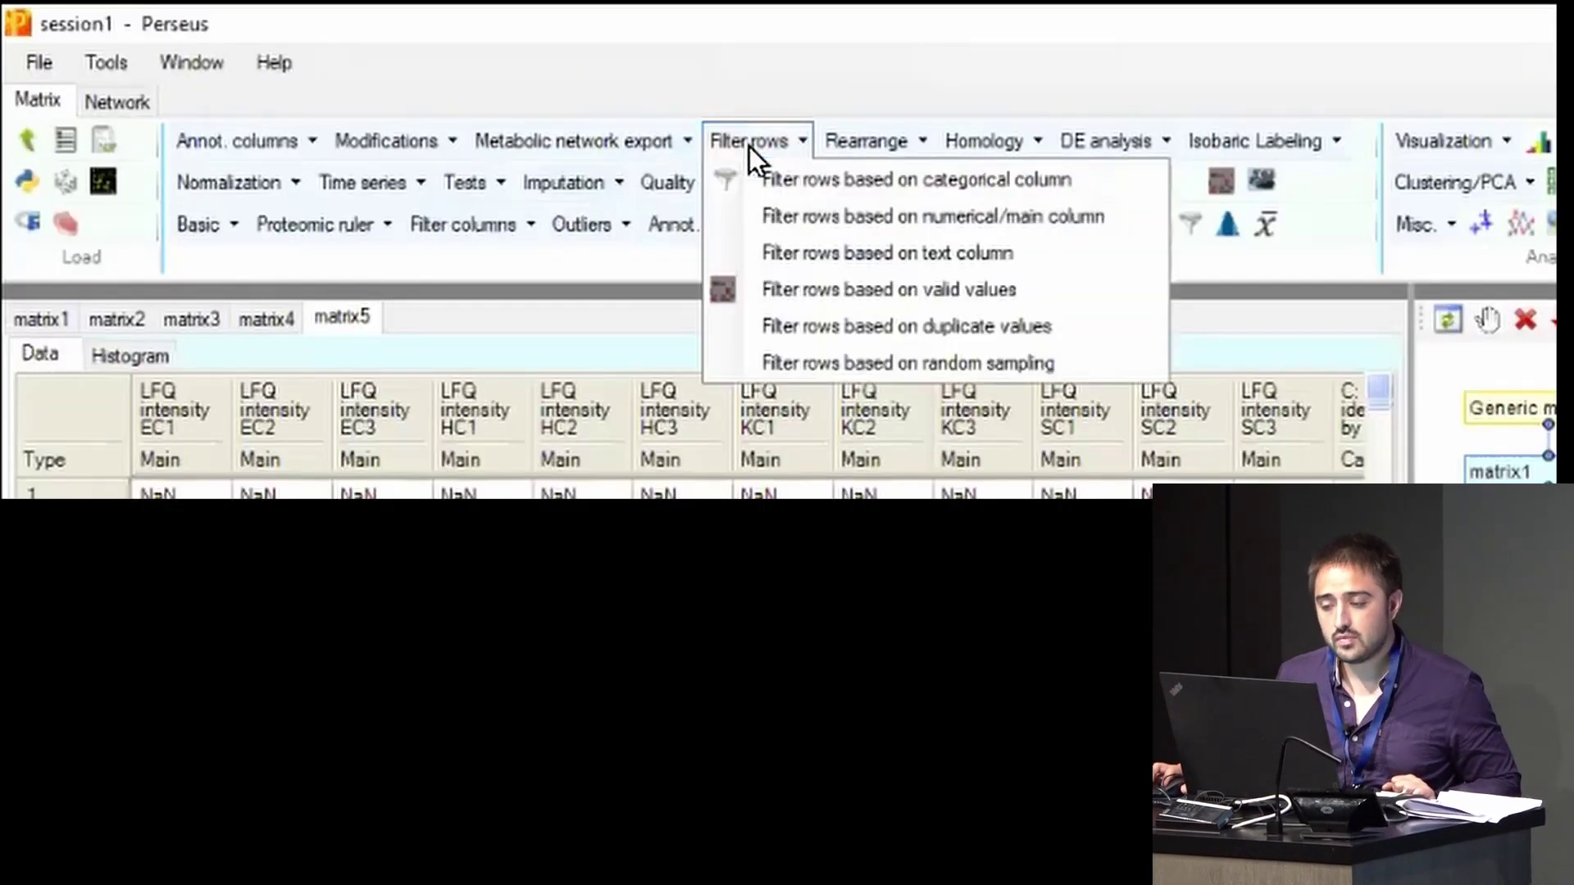
click(801, 288)
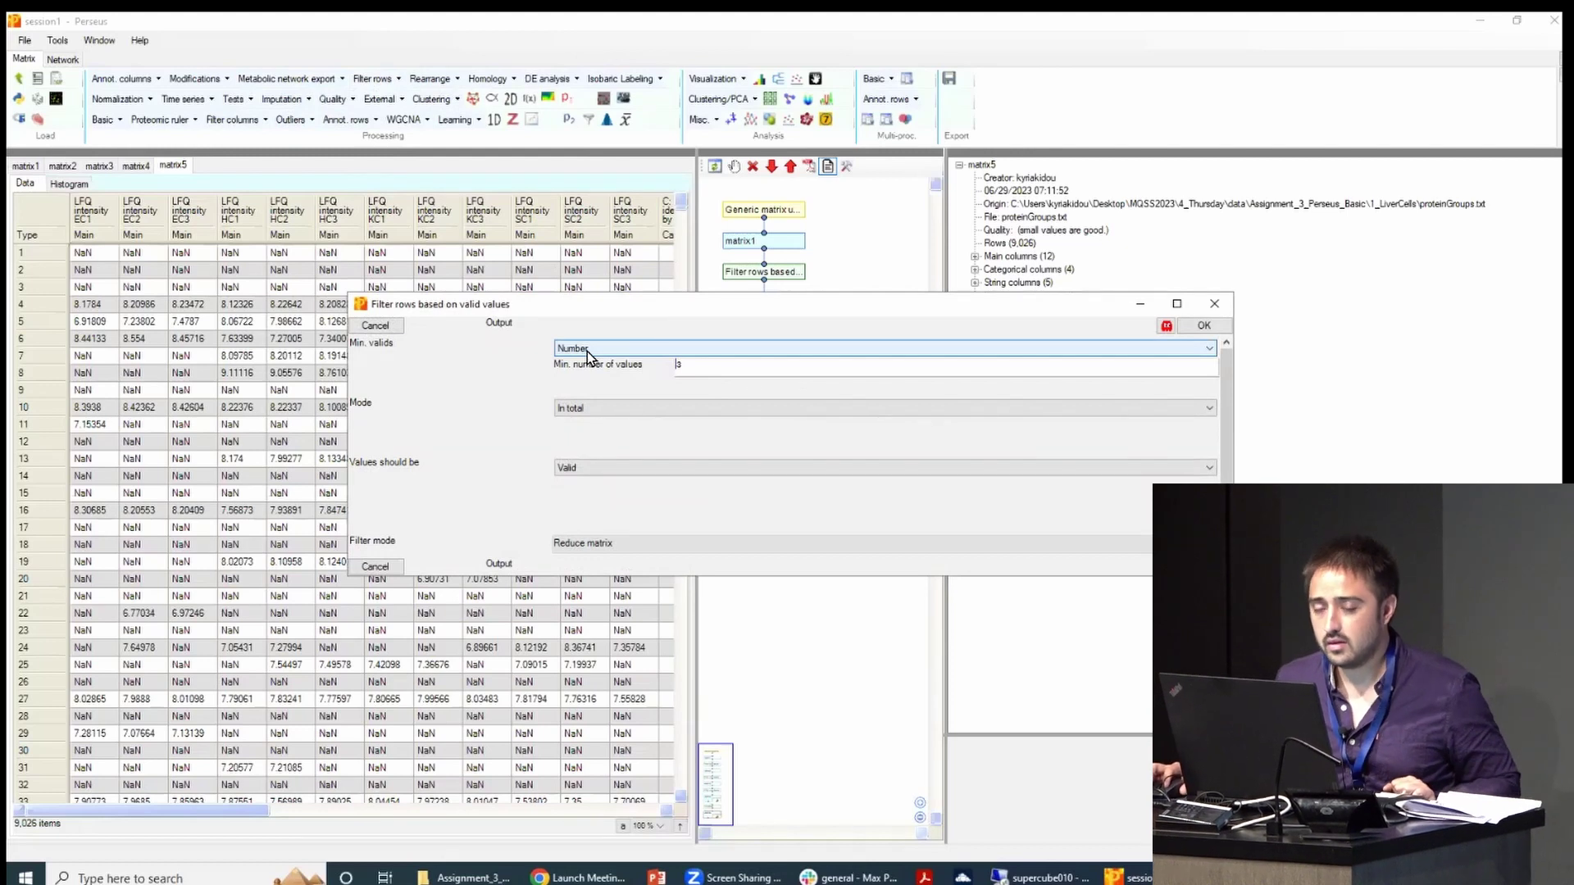
click(587, 351)
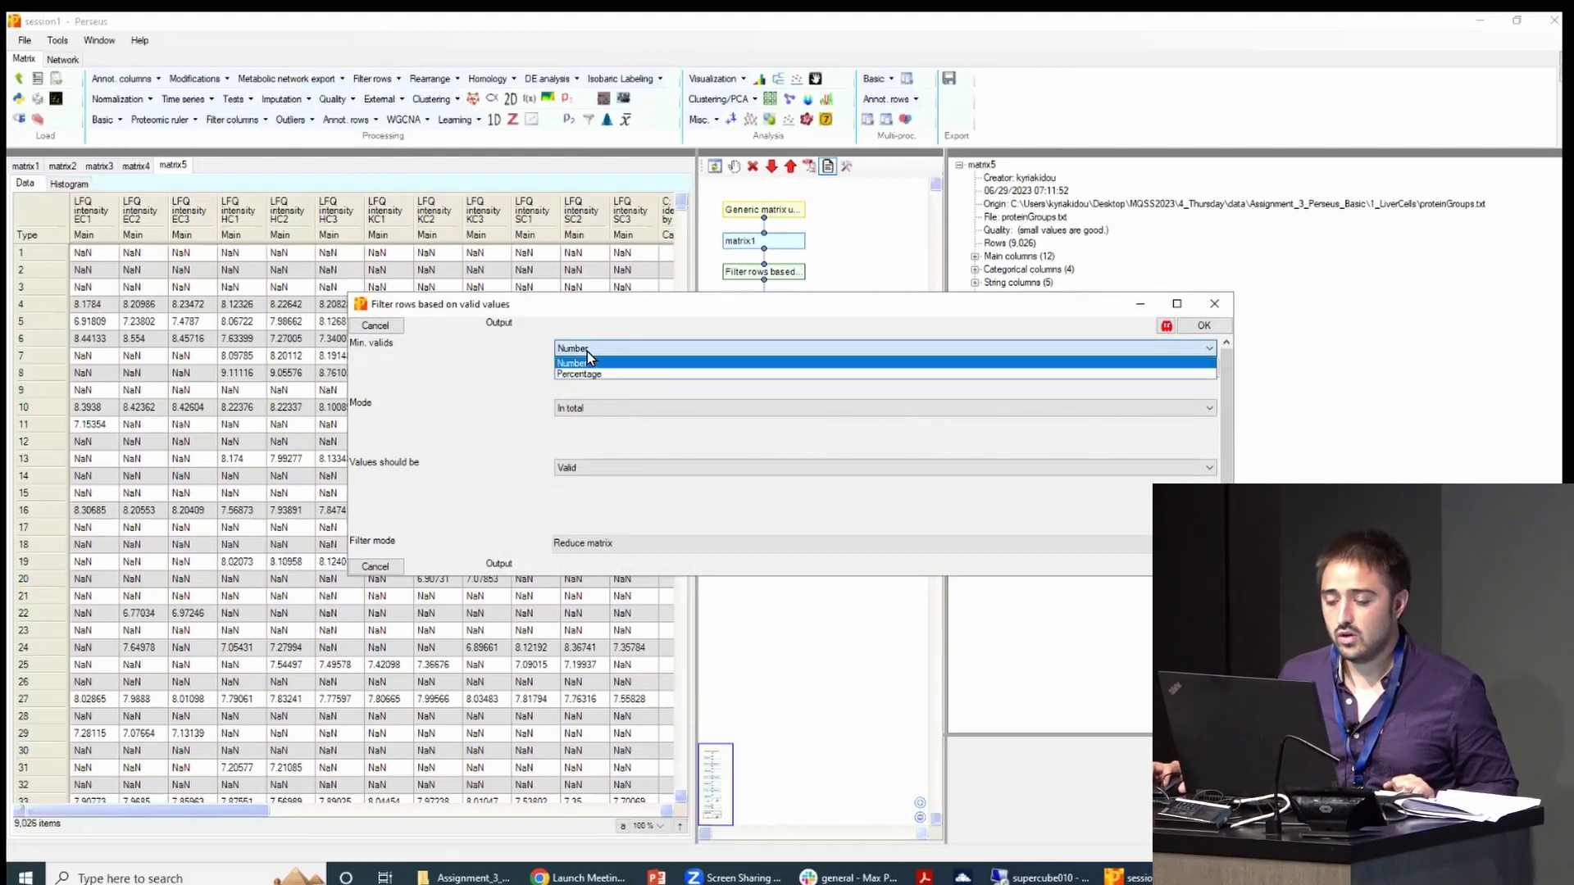
click(589, 370)
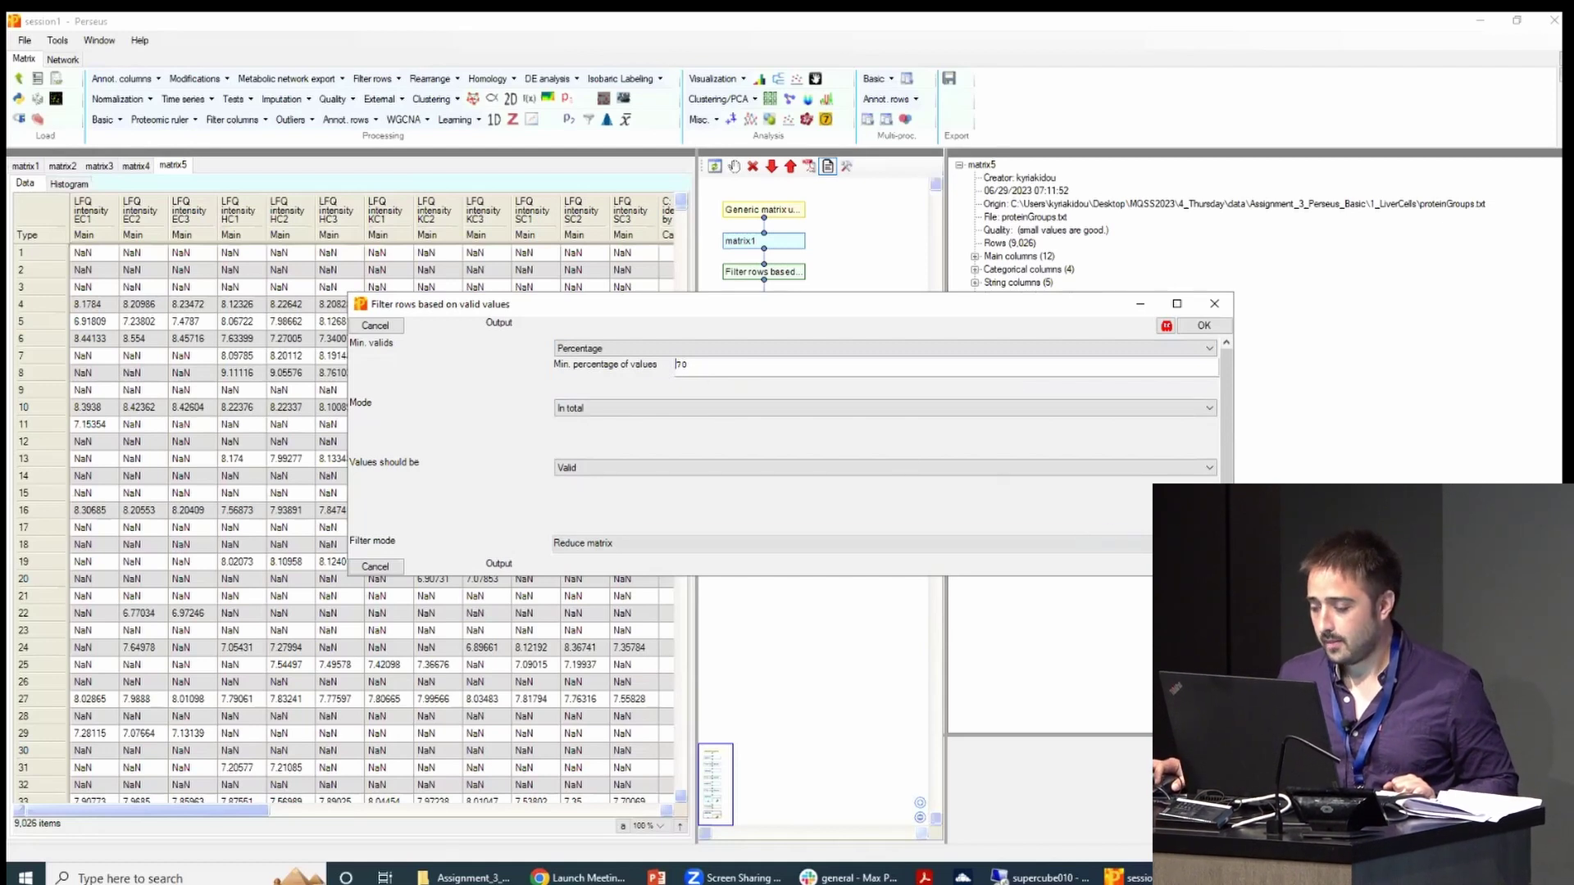
click(705, 349)
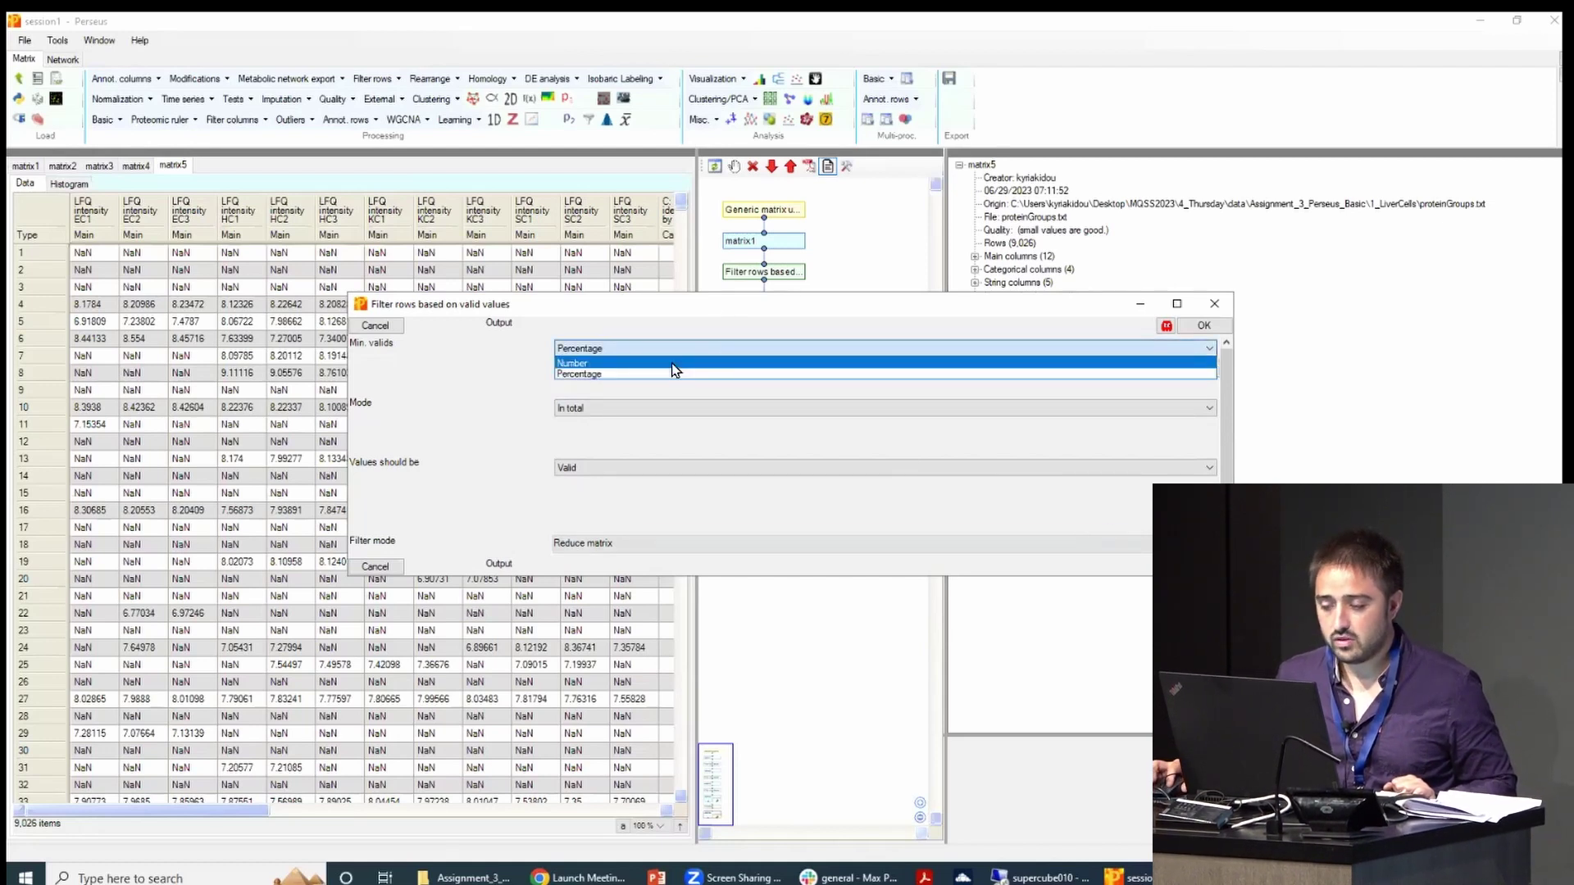
click(685, 371)
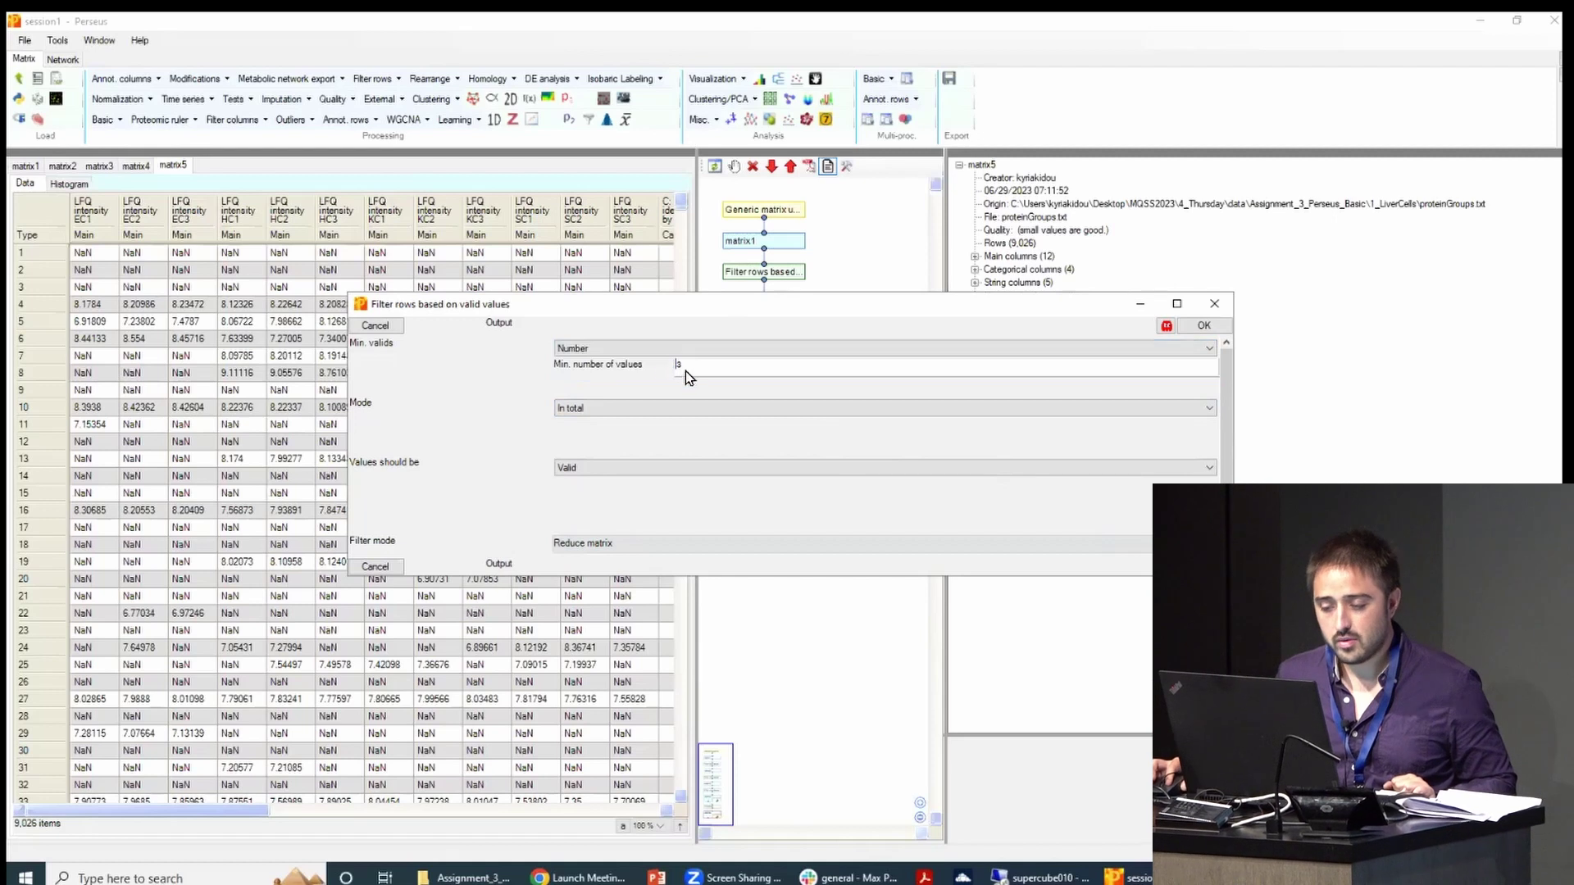
click(642, 347)
click(620, 367)
click(603, 344)
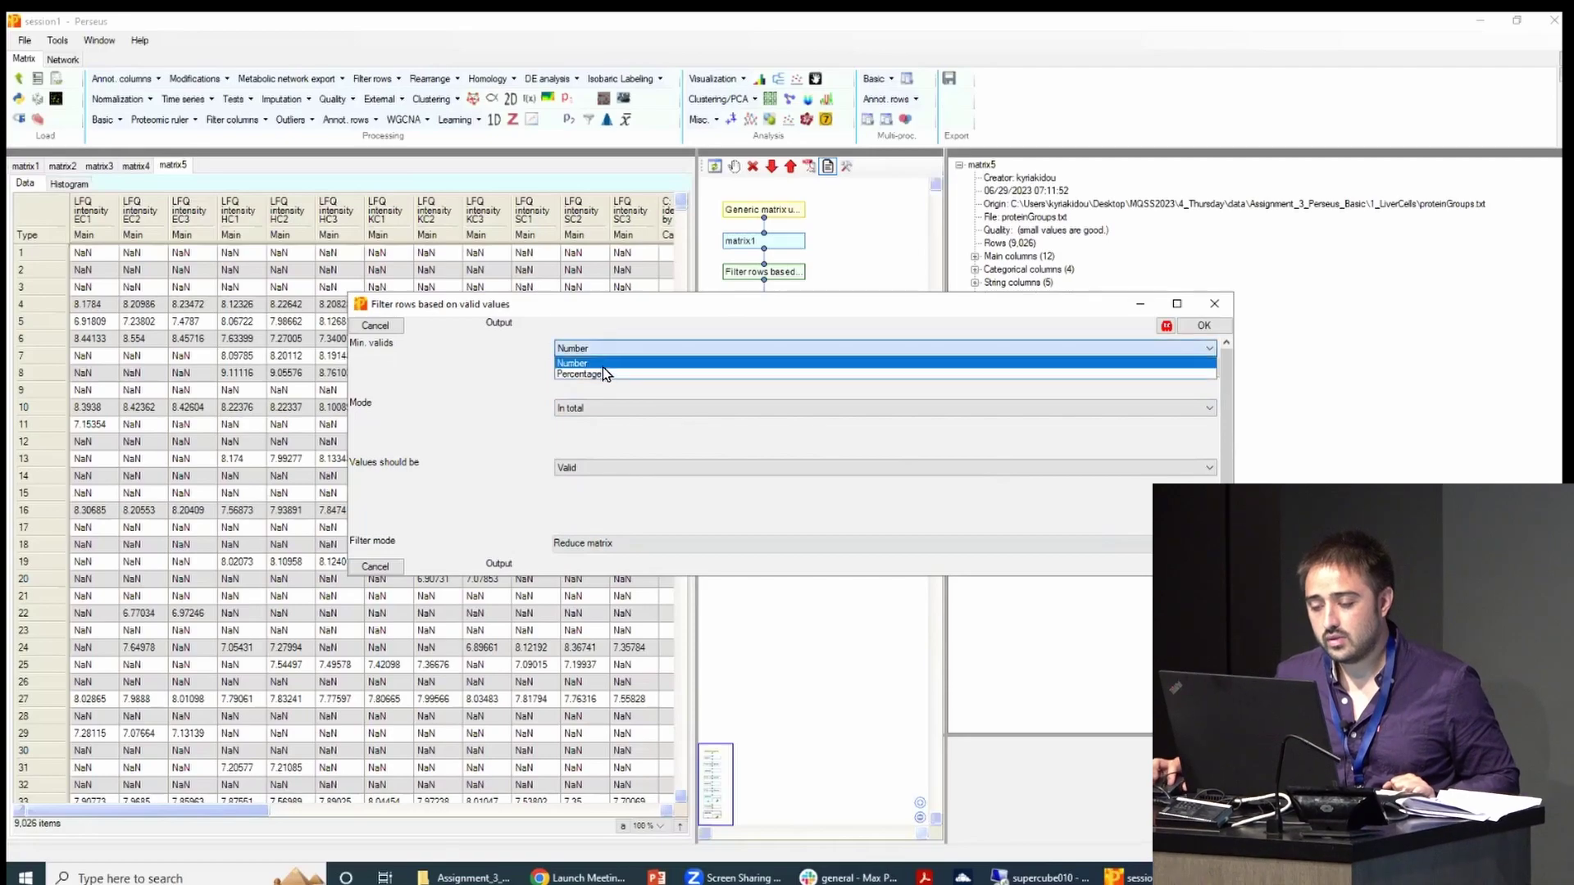